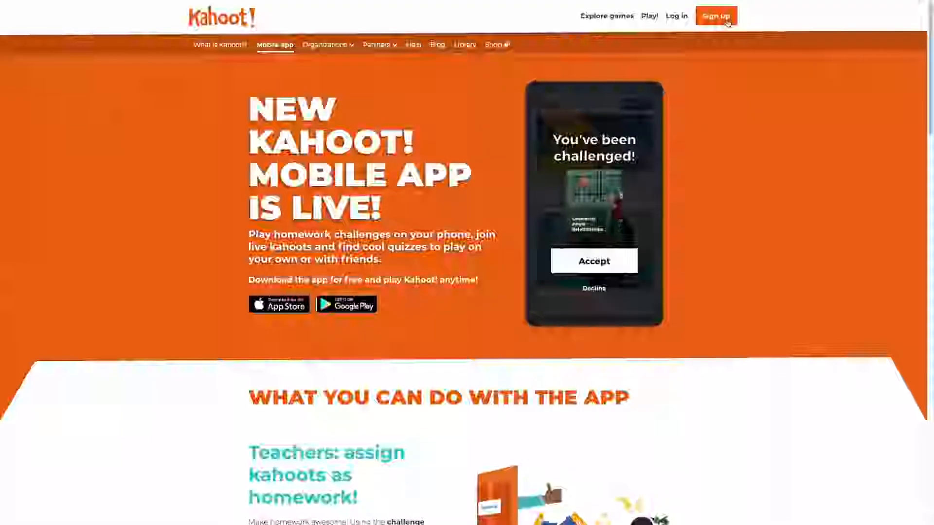
# Pick the Teacher account type, then switch to signing in with a Google account.
pyautogui.click(727, 23)
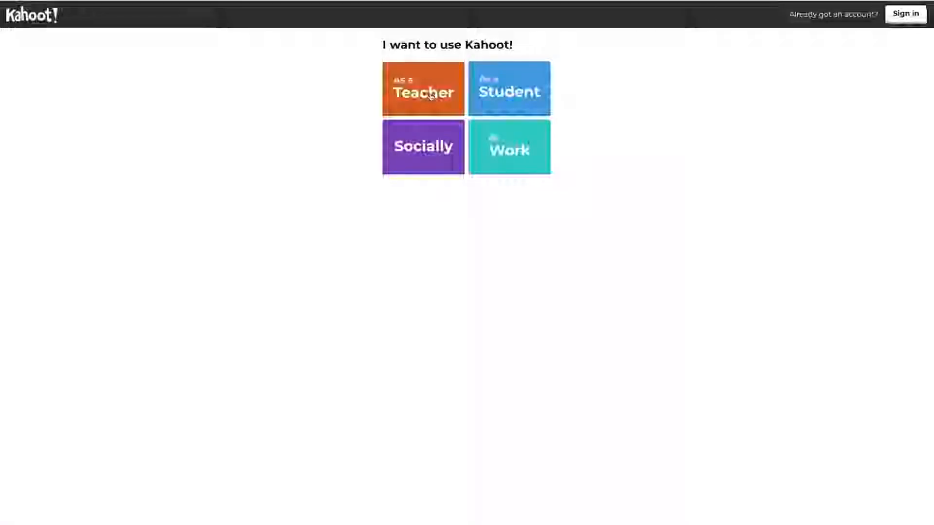
pyautogui.click(420, 104)
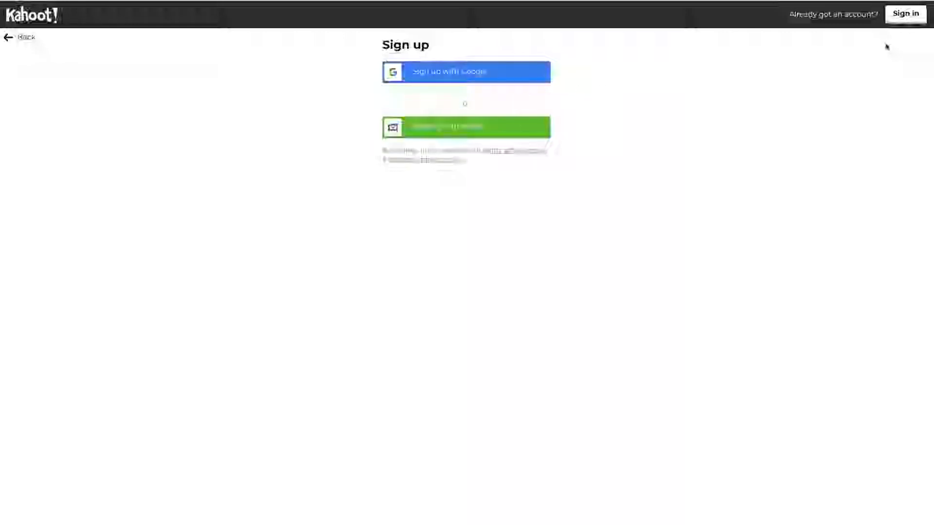
pyautogui.click(906, 15)
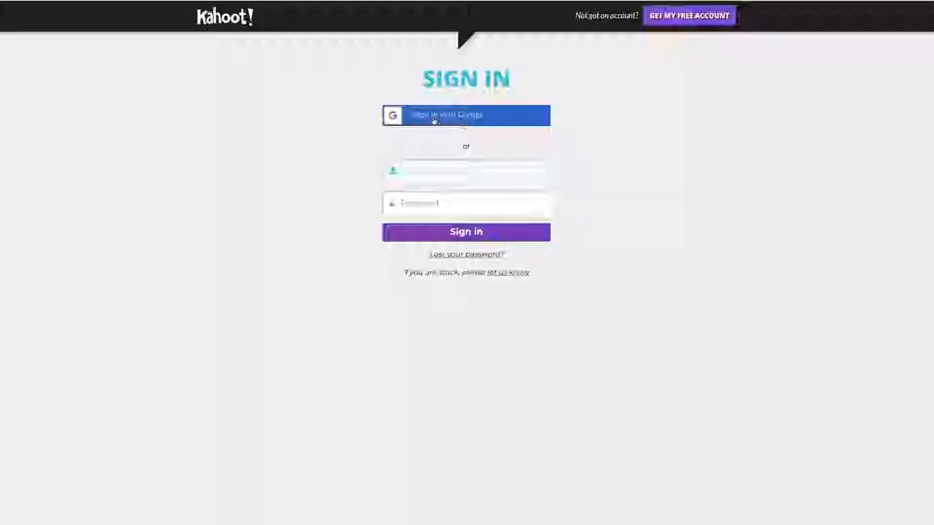
pyautogui.click(434, 120)
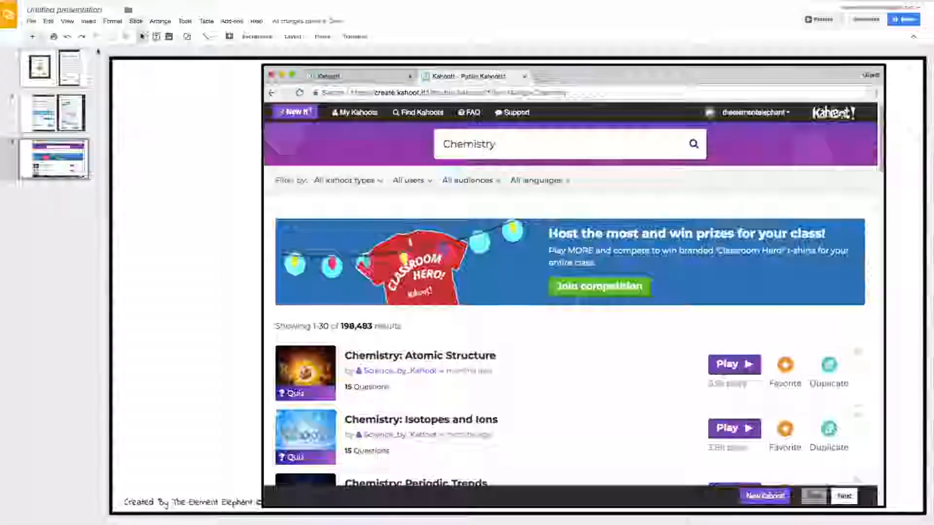
# Page through slides 1 to 3, ending on the Chemistry search screenshot slide.
pyautogui.click(71, 62)
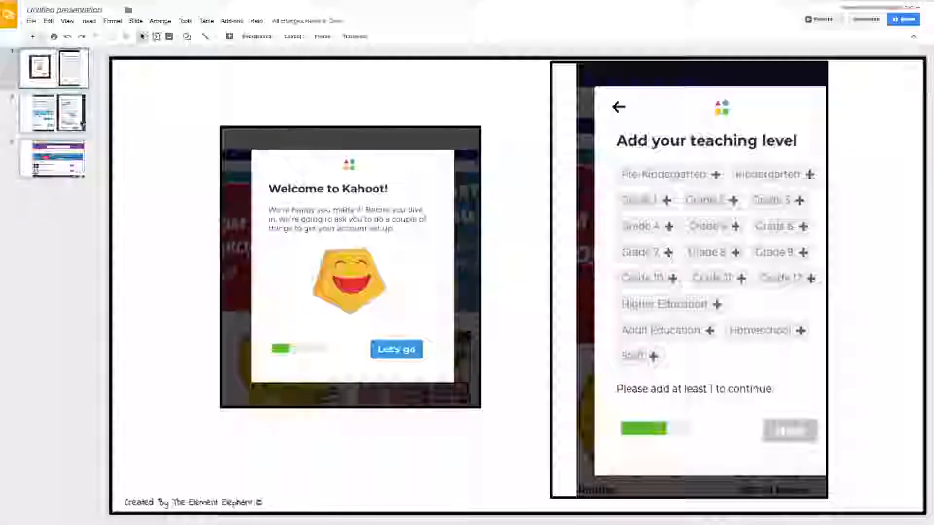
pyautogui.press('Down')
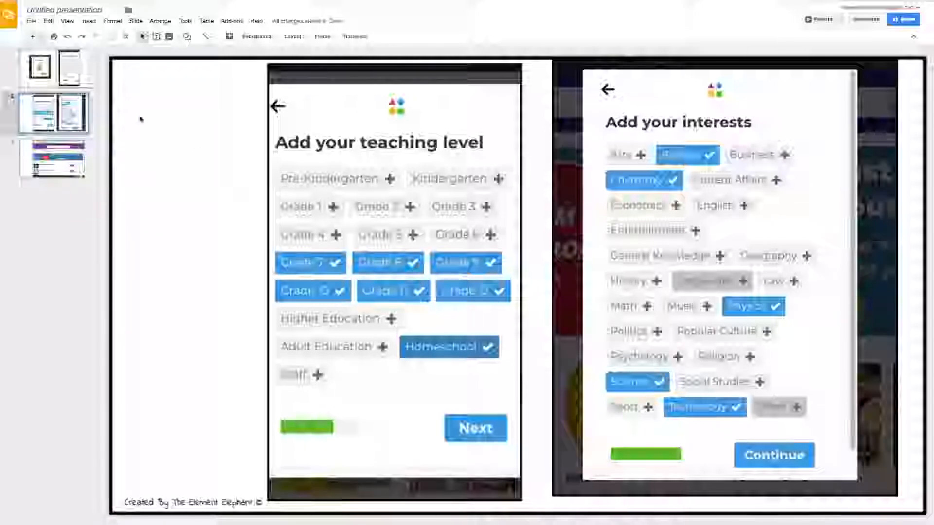
pyautogui.click(77, 156)
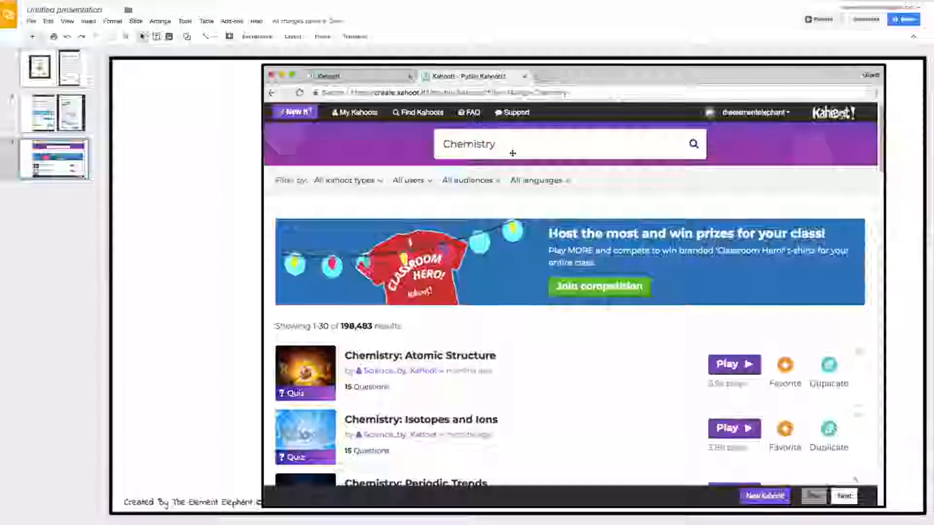
pyautogui.press('Up')
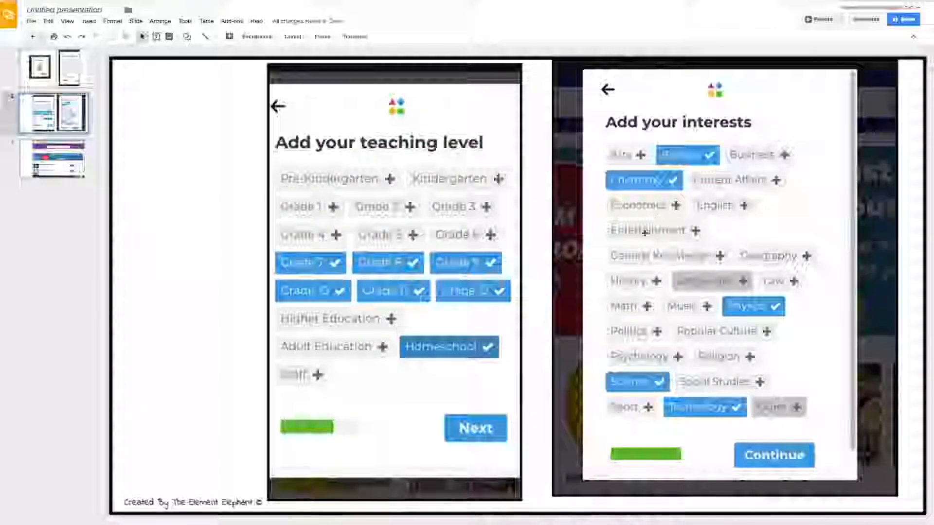
pyautogui.click(47, 169)
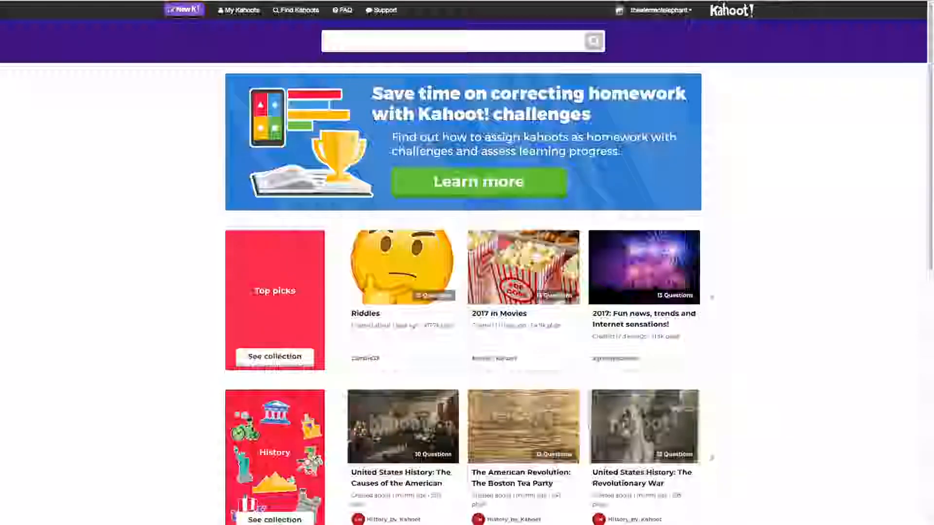
pyautogui.click(255, 16)
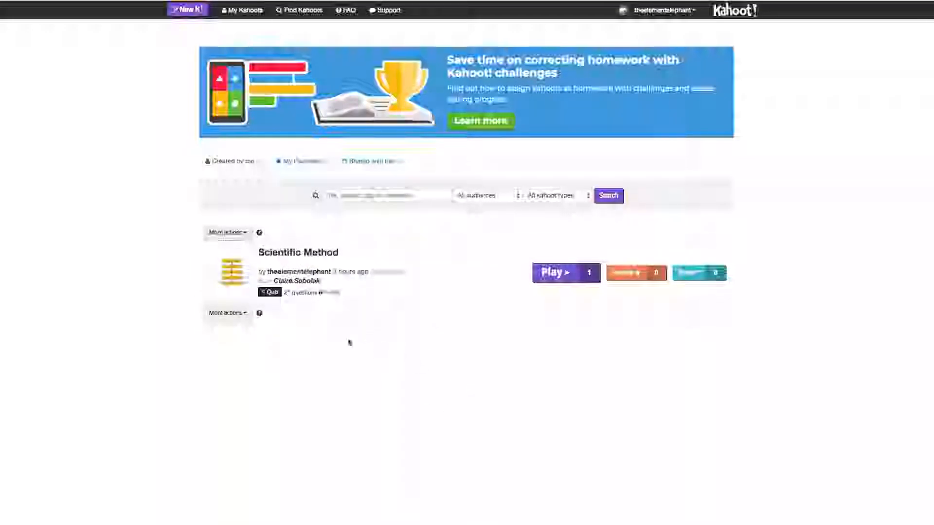
pyautogui.moveTo(296, 263)
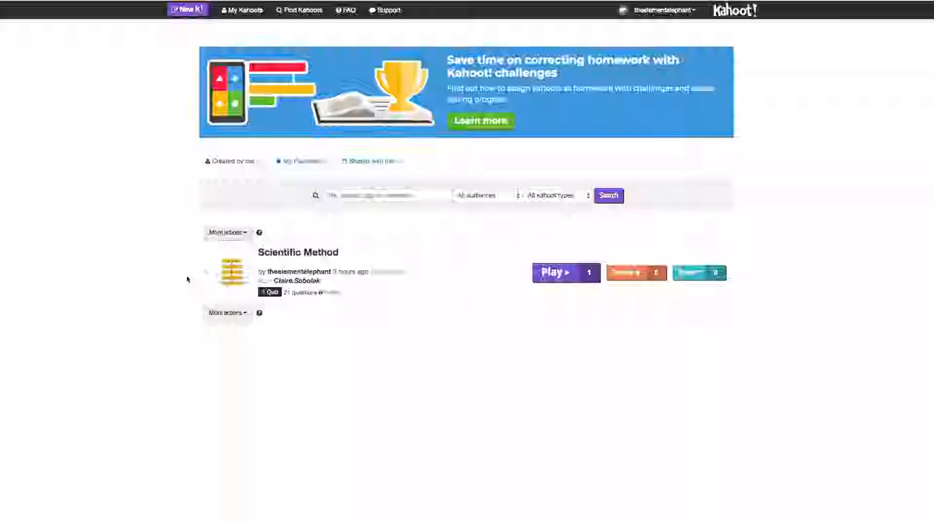
pyautogui.click(299, 17)
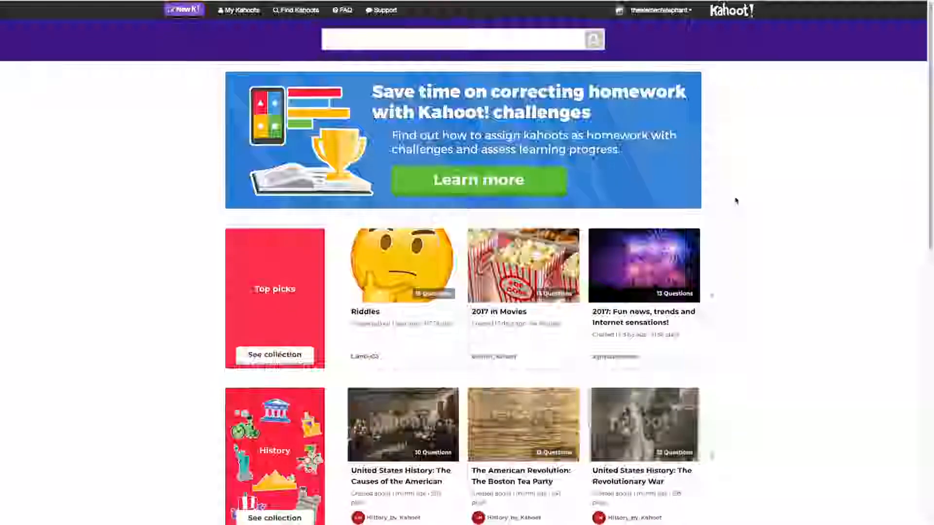
pyautogui.scroll(-3, 735, 201)
pyautogui.scroll(-5, 736, 201)
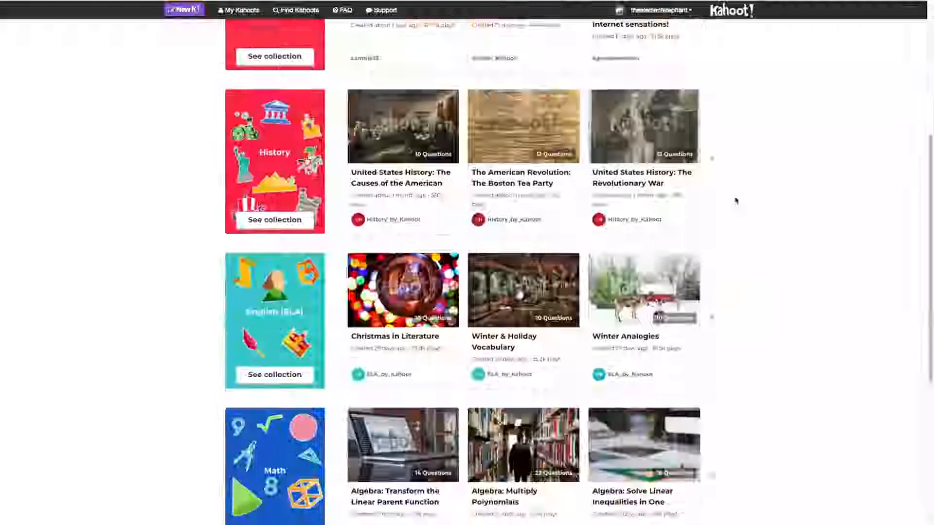
pyautogui.scroll(1, 735, 201)
pyautogui.scroll(7, 736, 201)
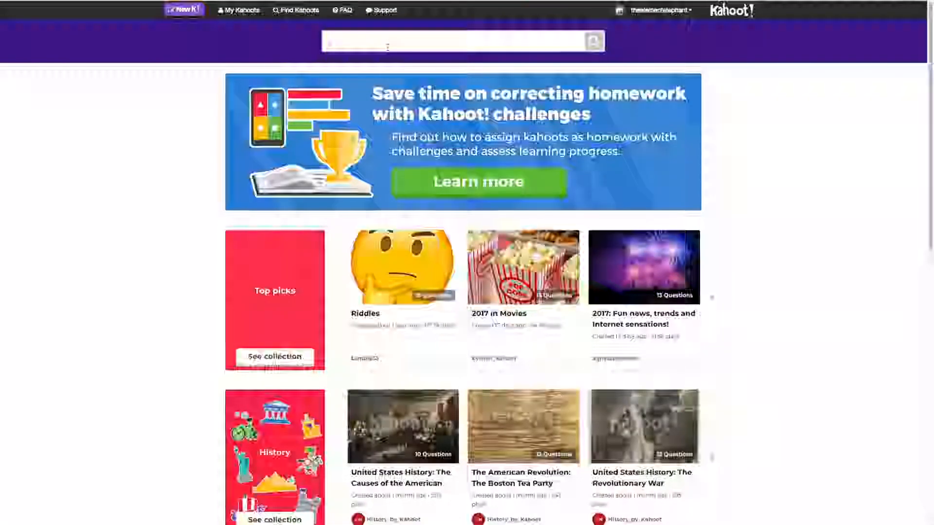
# Search public kahoots for 'scientific notation' and open the Scientific Method/Engineering Method quiz.
pyautogui.click(387, 47)
pyautogui.write('scientifi')
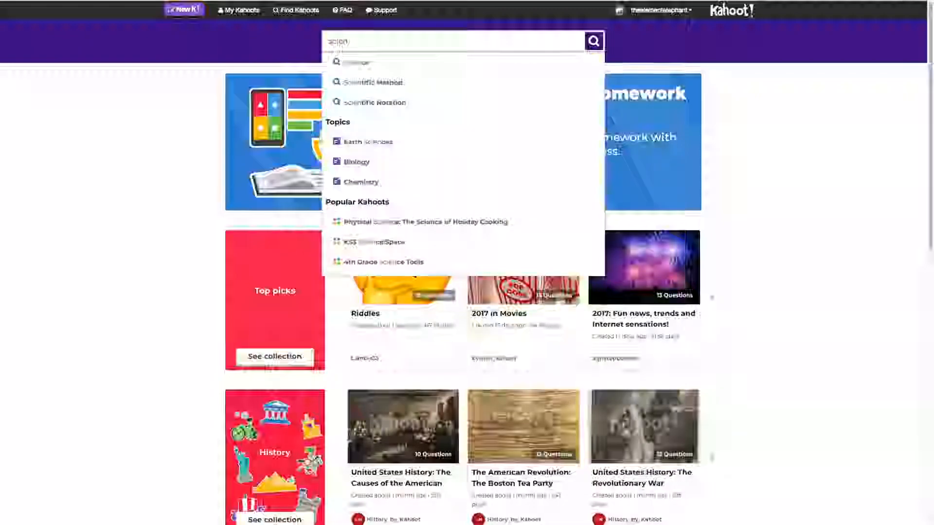
pyautogui.write('c notation')
pyautogui.press('Return')
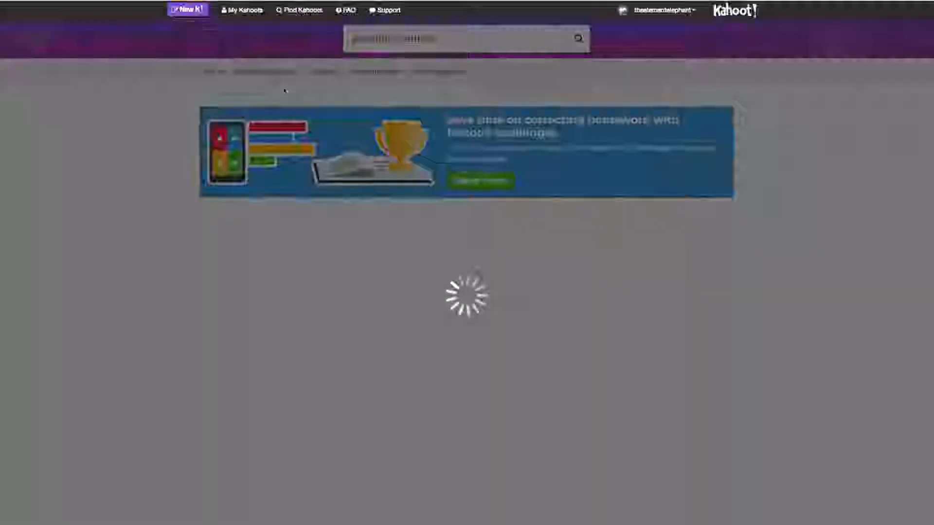
pyautogui.scroll(-15, 384, 316)
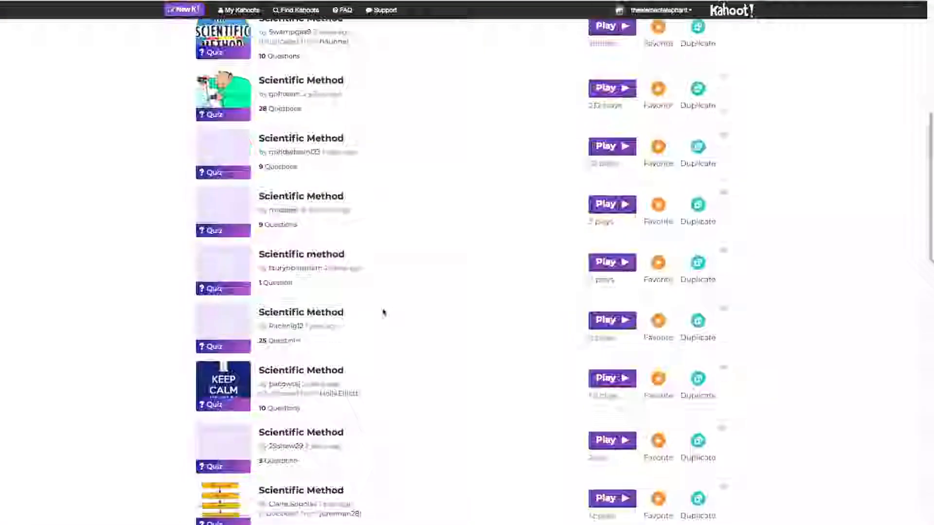
pyautogui.scroll(-1, 384, 312)
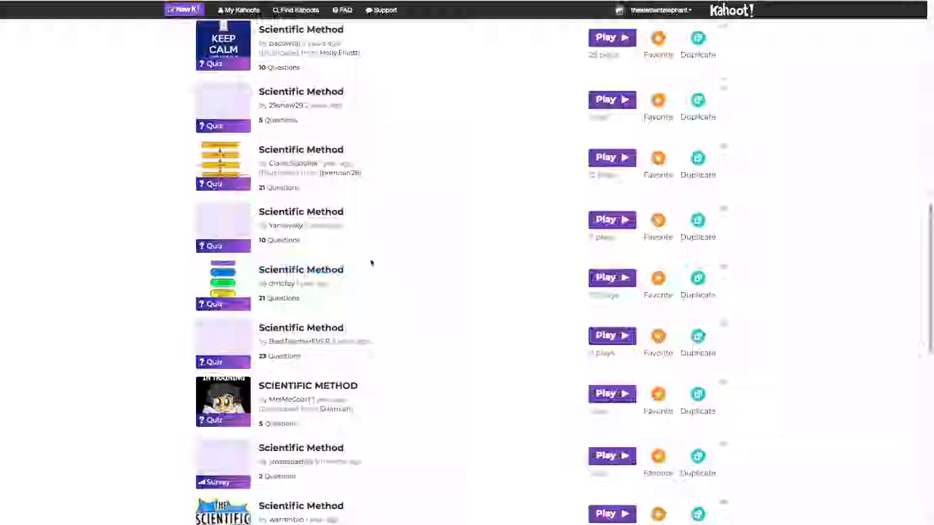
pyautogui.scroll(-3, 372, 263)
pyautogui.scroll(-5, 371, 262)
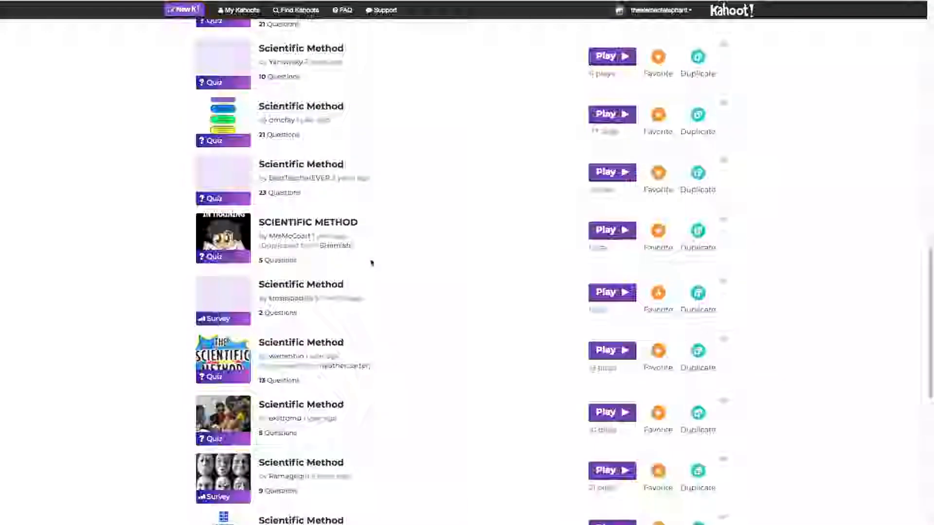
pyautogui.scroll(15, 371, 261)
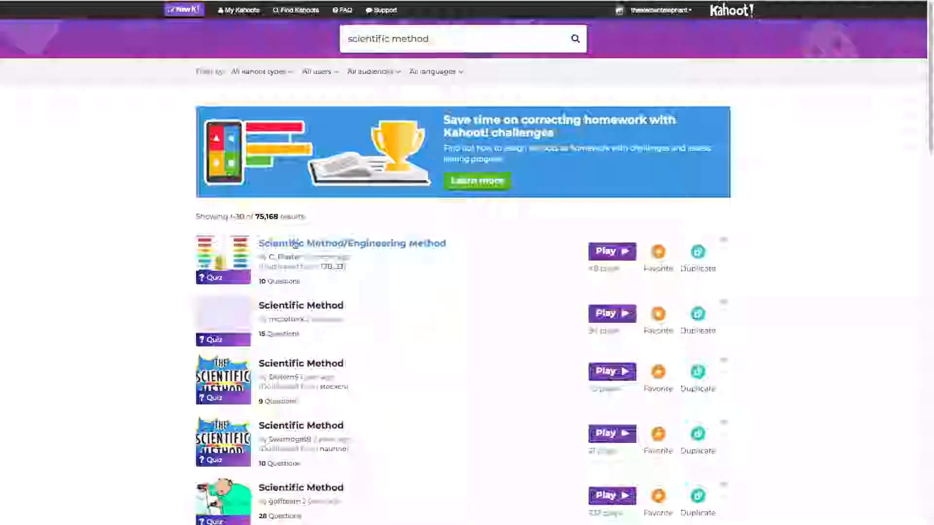
pyautogui.click(280, 246)
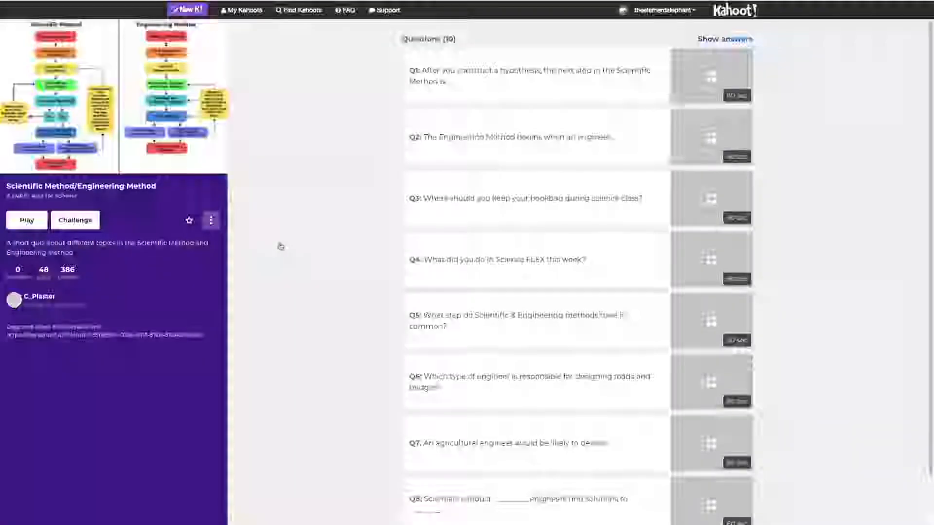
# Duplicate the Scientific Method/Engineering Method quiz into a draft copy.
pyautogui.scroll(-2, 468, 228)
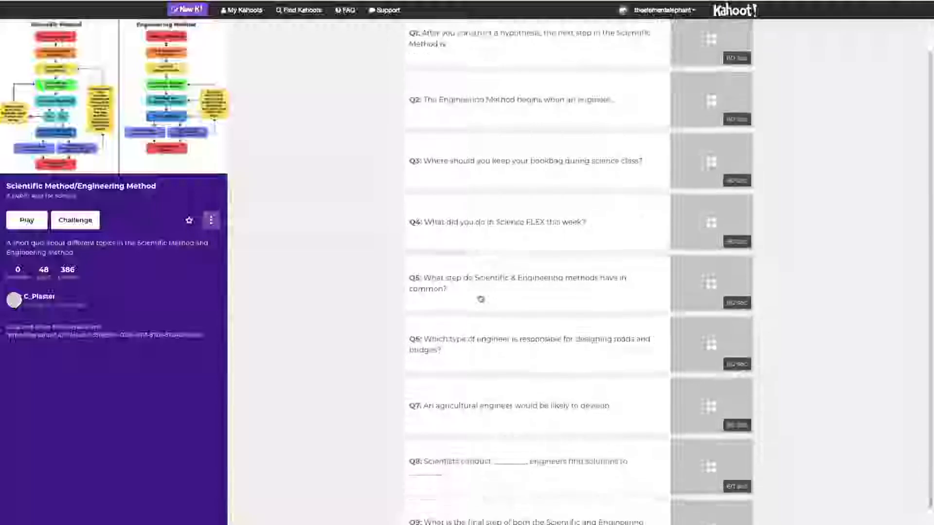
pyautogui.scroll(2, 480, 298)
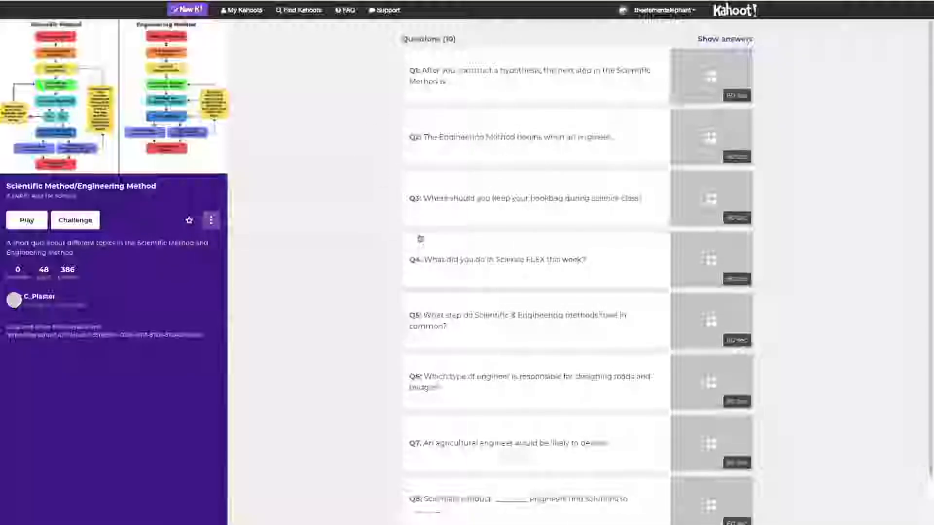
pyautogui.click(215, 222)
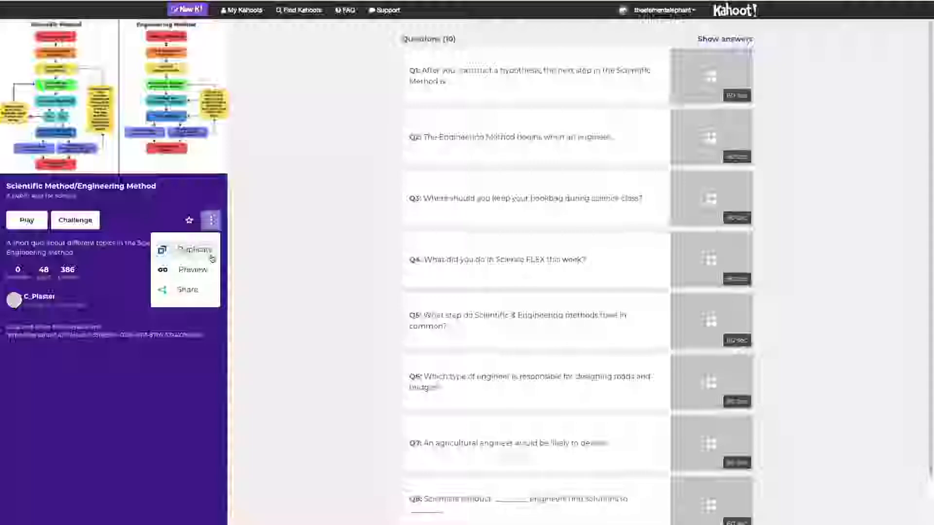
pyautogui.click(188, 249)
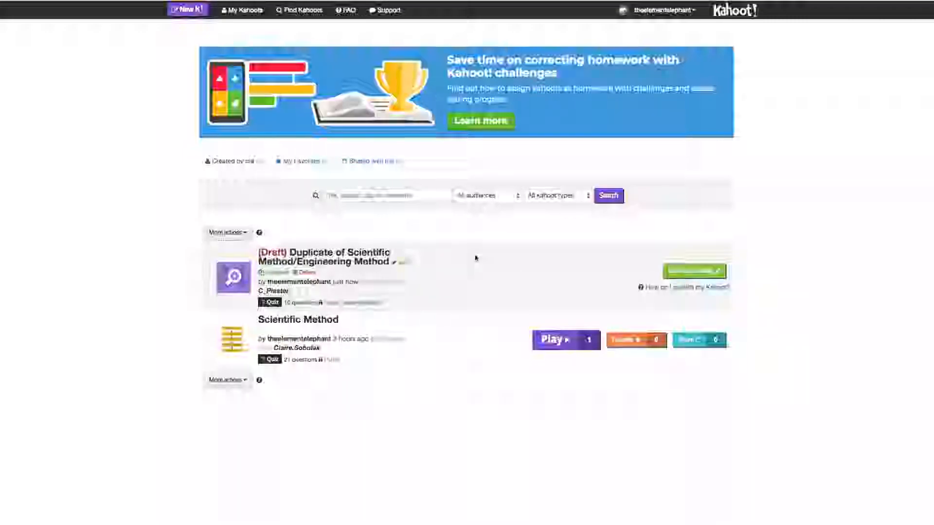
# Open the duplicated draft and view question 1, then exit without saving changes.
pyautogui.click(701, 274)
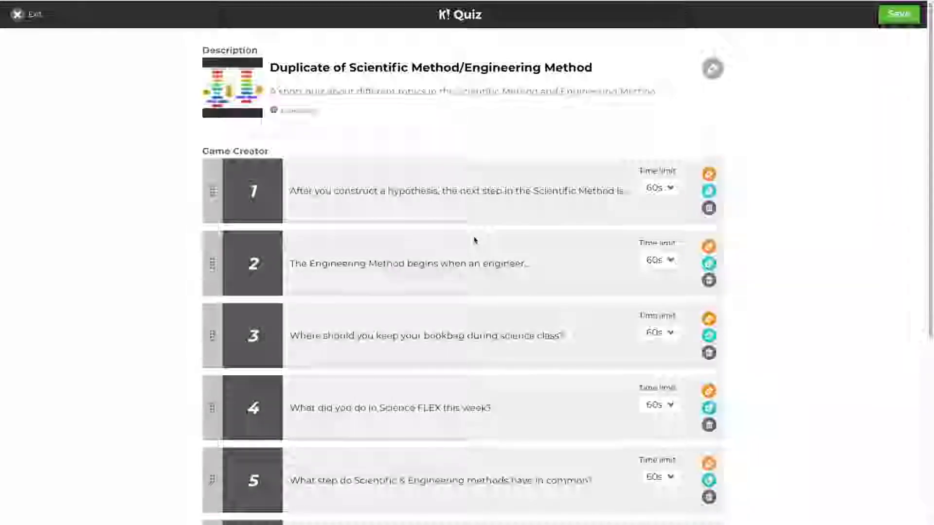
pyautogui.scroll(-7, 474, 241)
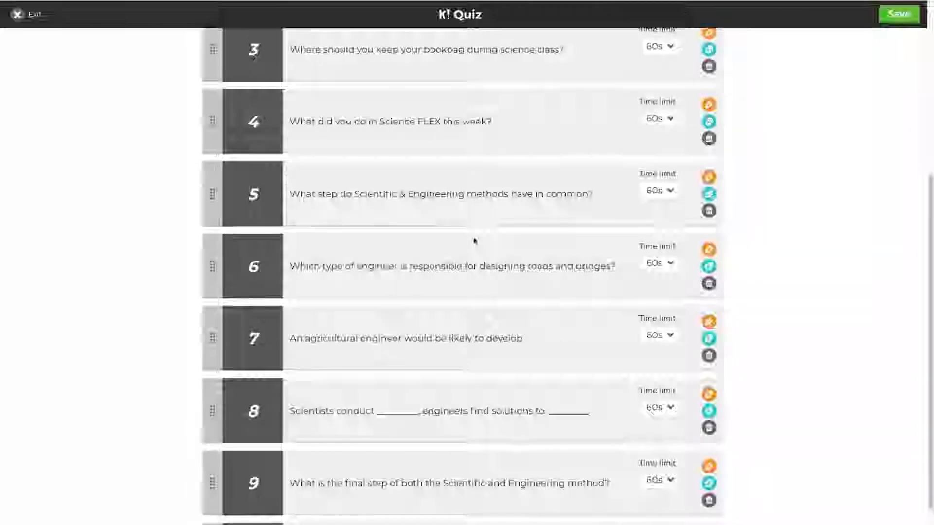
pyautogui.scroll(4, 474, 240)
pyautogui.scroll(3, 475, 240)
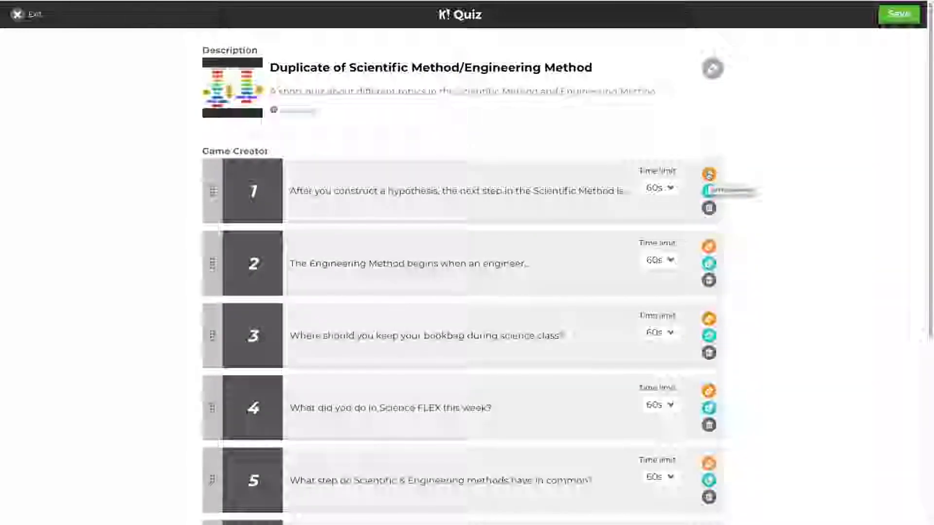
pyautogui.click(709, 174)
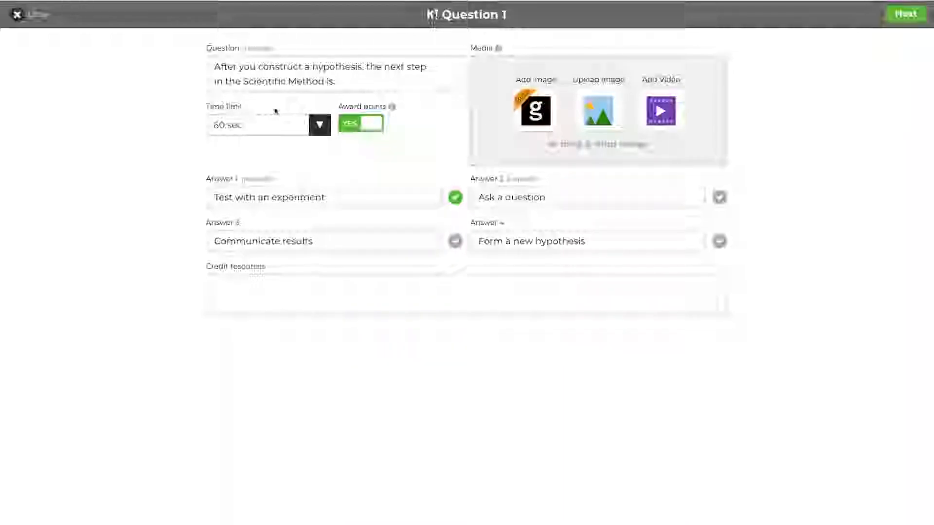
pyautogui.click(32, 16)
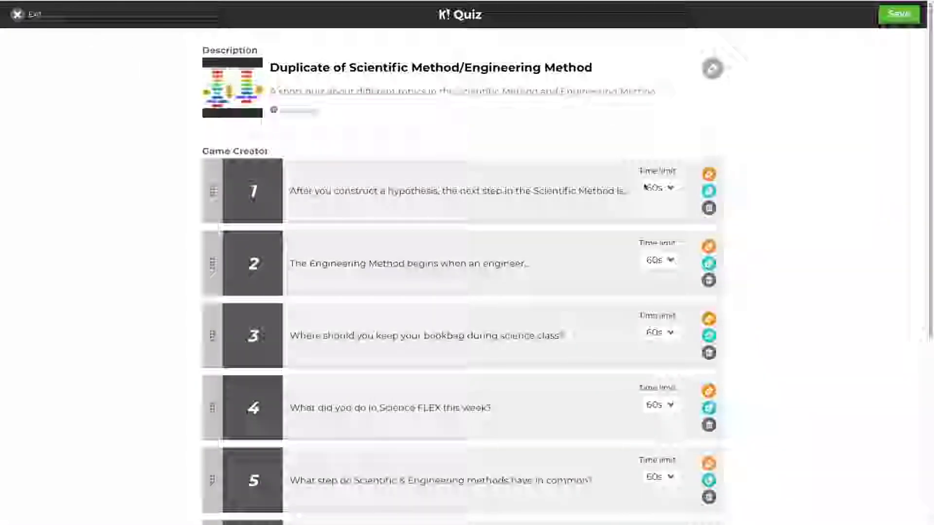
pyautogui.click(29, 15)
pyautogui.click(511, 161)
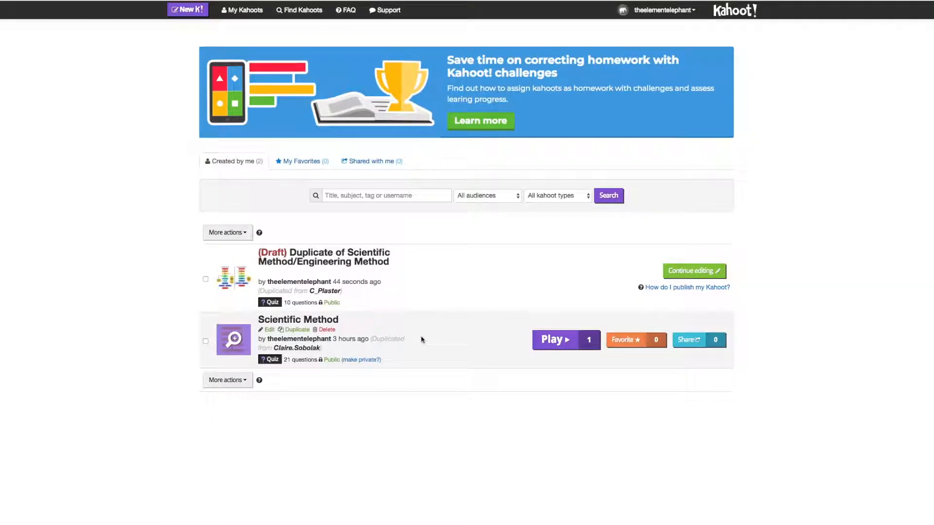
# Open and dismiss the Scientific Method share dialog, then start a new kahoot.
pyautogui.click(691, 340)
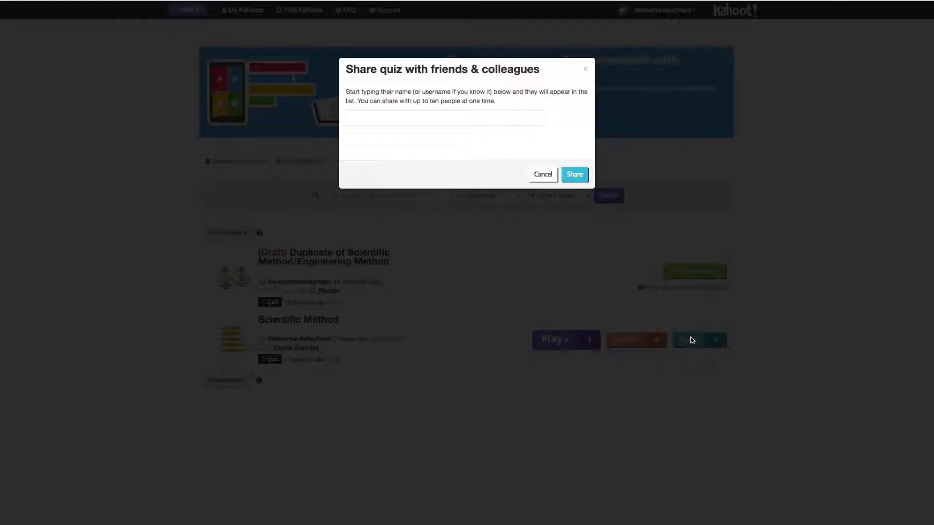
pyautogui.click(363, 117)
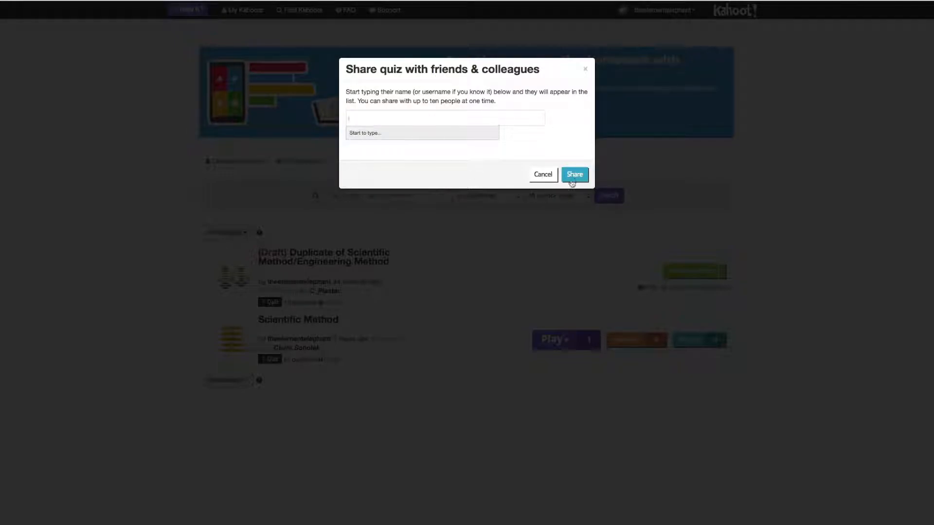
pyautogui.click(584, 69)
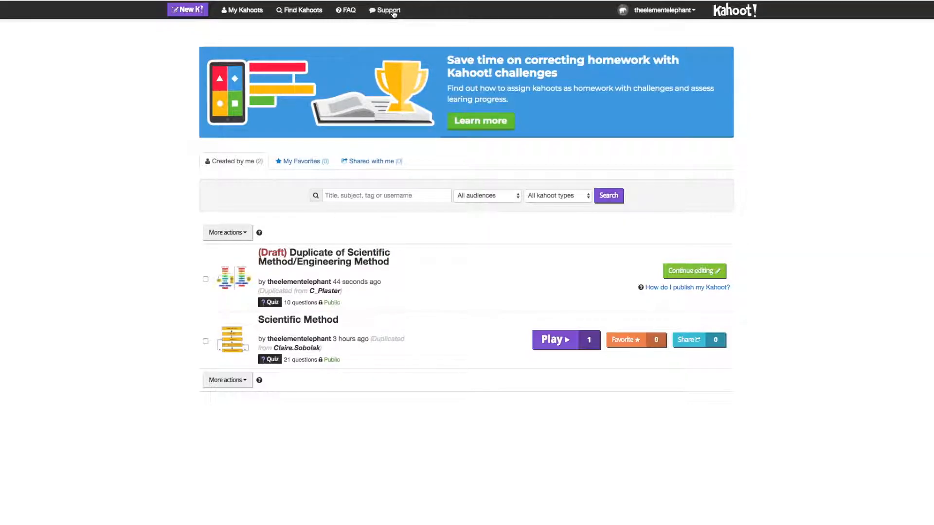
pyautogui.click(199, 14)
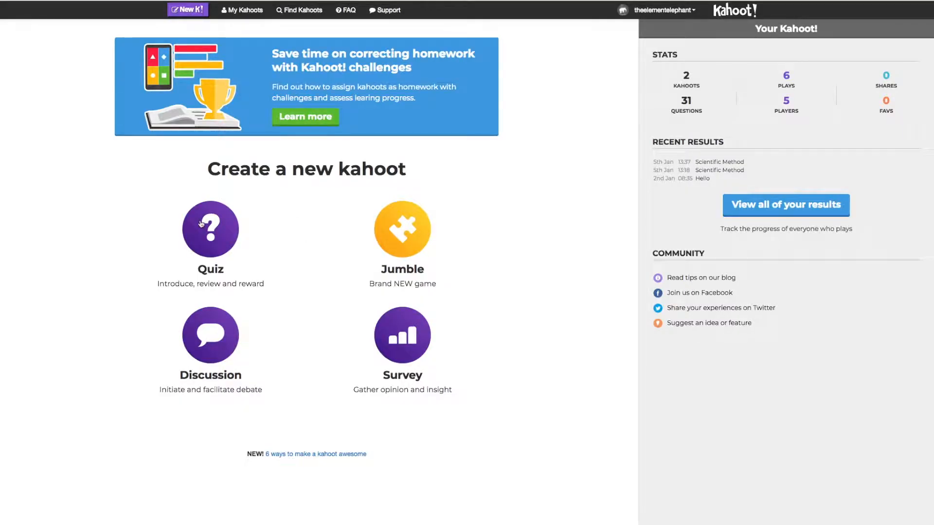
# Create a quiz titled 'Scientific Method Quiz' with the description '#science'.
pyautogui.click(201, 224)
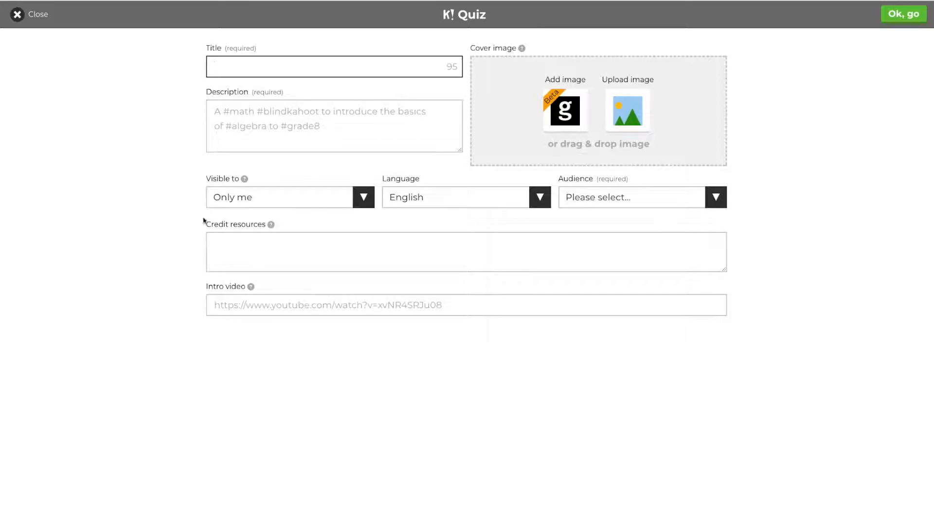
pyautogui.write('S')
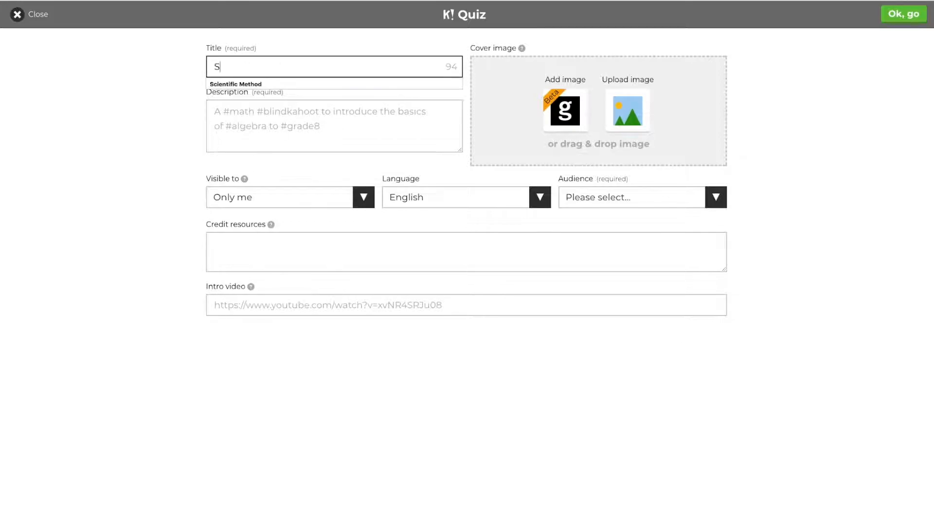
pyautogui.write('cientific Method Qui')
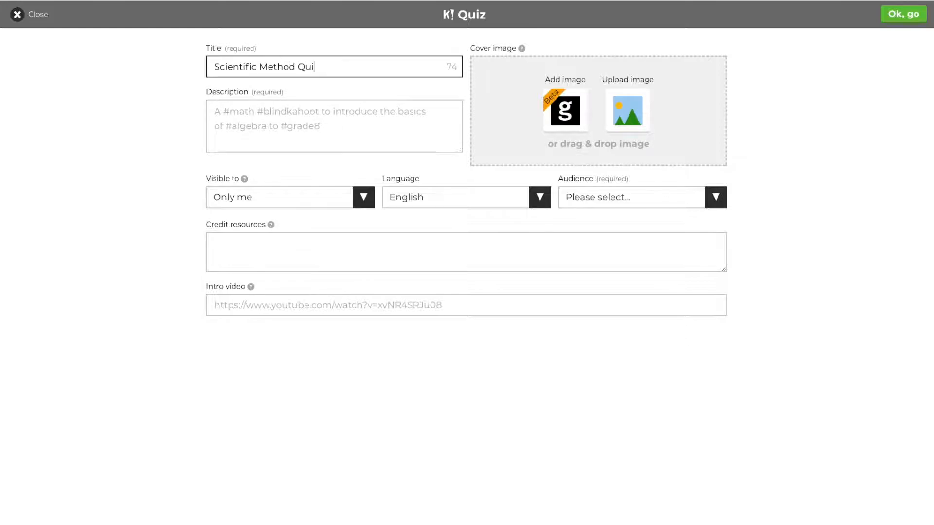
pyautogui.write('x')
pyautogui.click(252, 129)
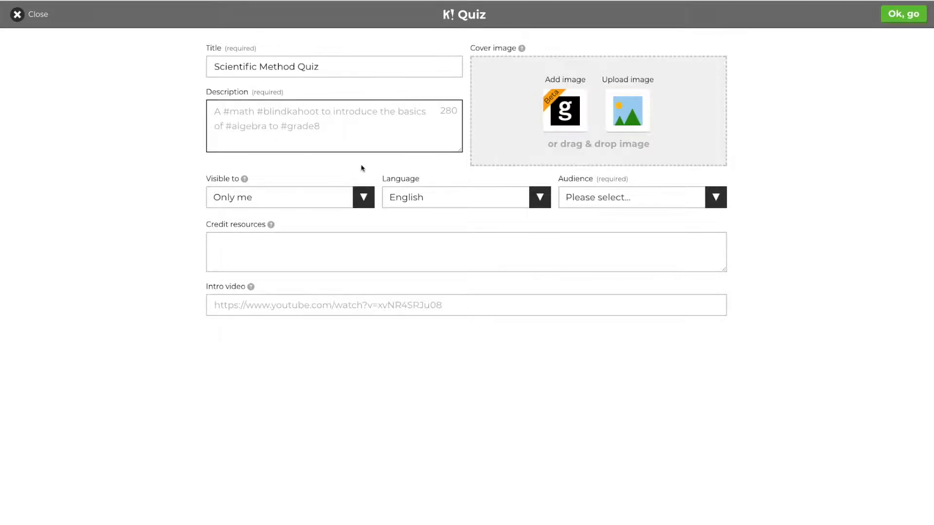
pyautogui.write('#')
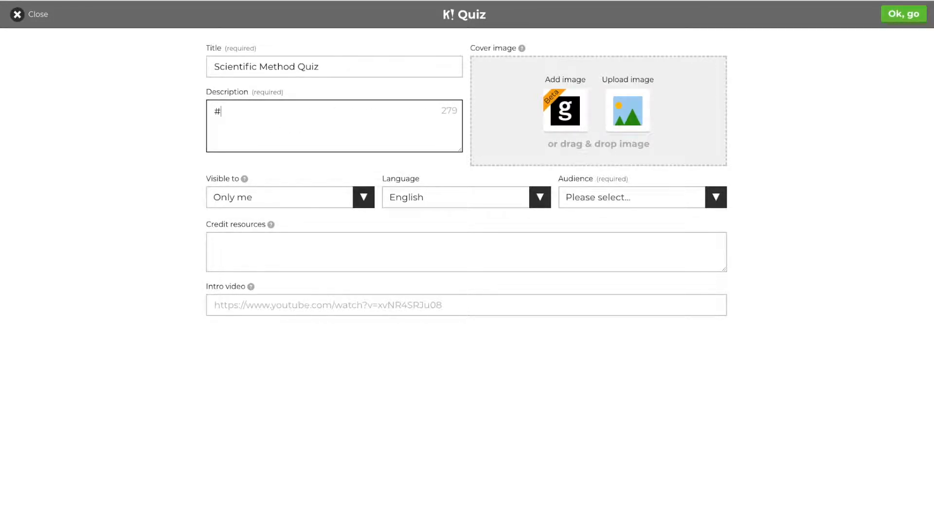
pyautogui.write('science')
# Set the quiz visibility to Only me and the audience to School.
pyautogui.click(303, 202)
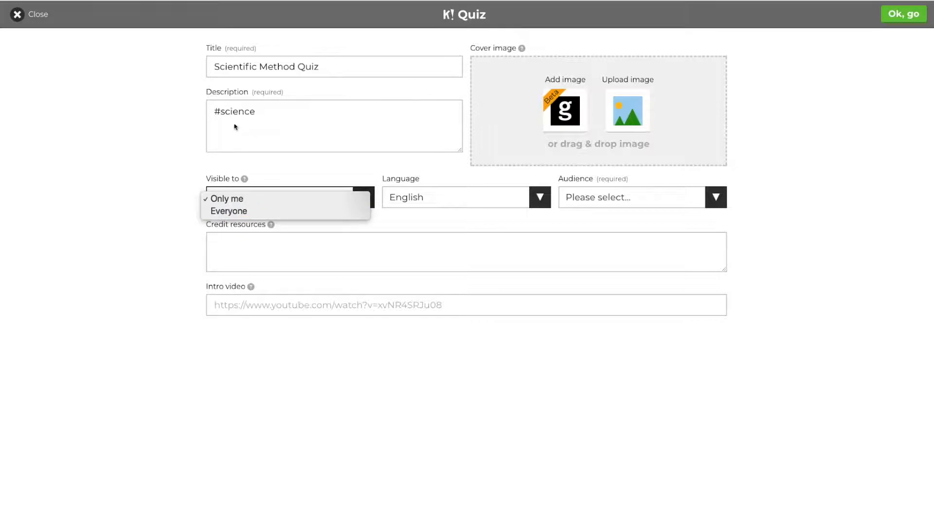
pyautogui.click(247, 202)
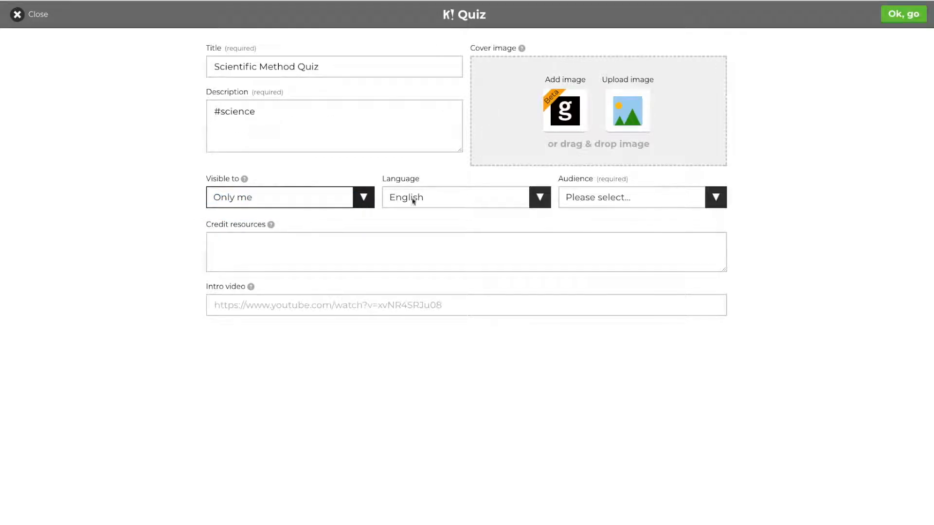
pyautogui.click(617, 199)
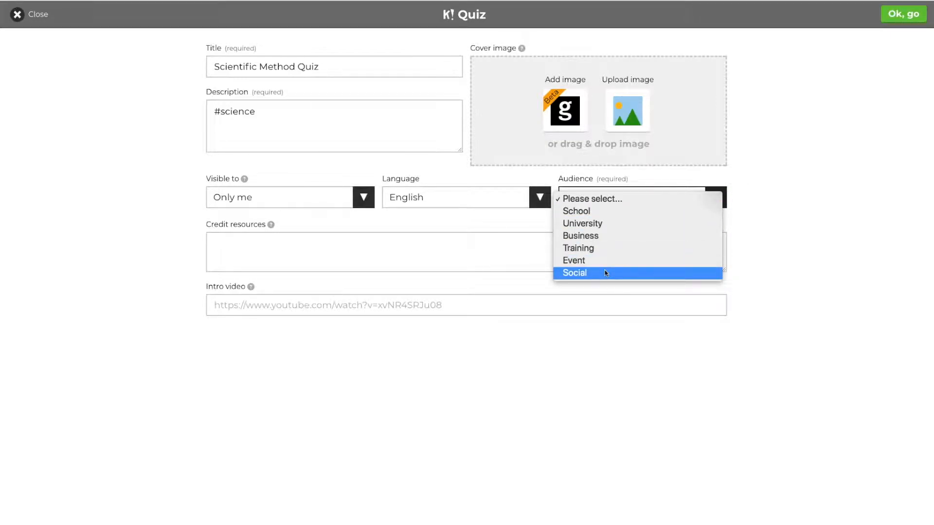
pyautogui.click(589, 214)
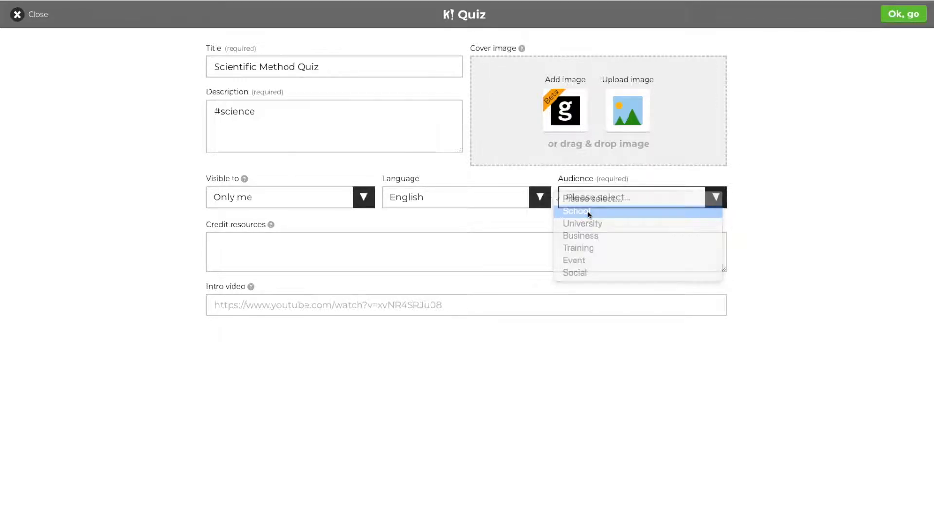
pyautogui.click(228, 241)
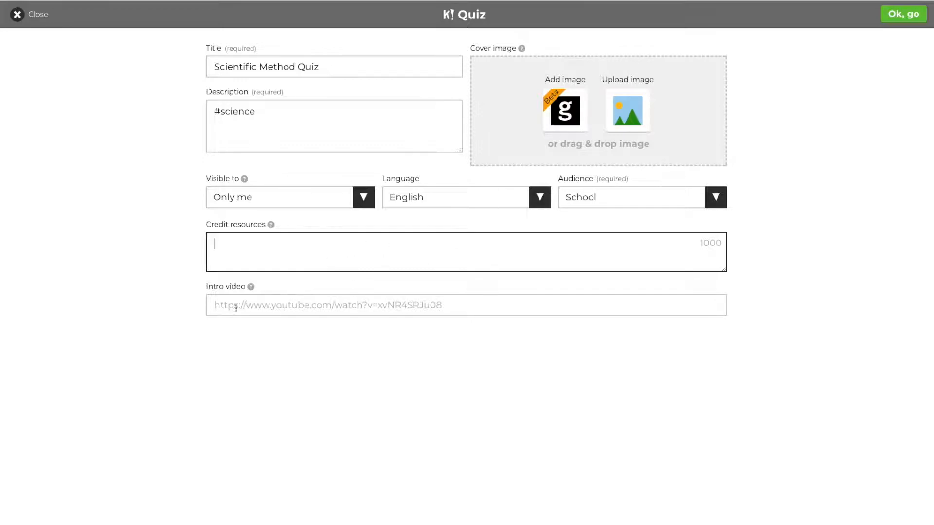
pyautogui.moveTo(251, 288)
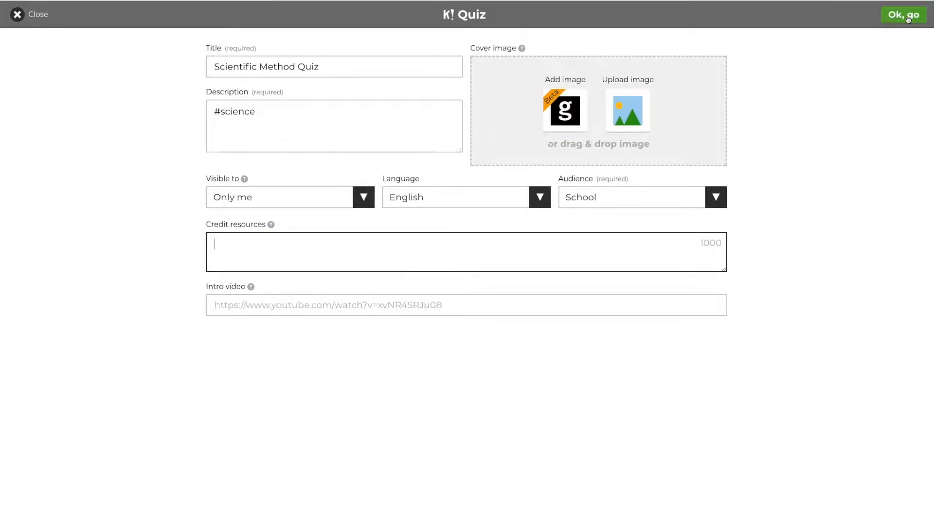
# Use the Science & Technology photo of plant scientists as cover and confirm the settings.
pyautogui.click(562, 114)
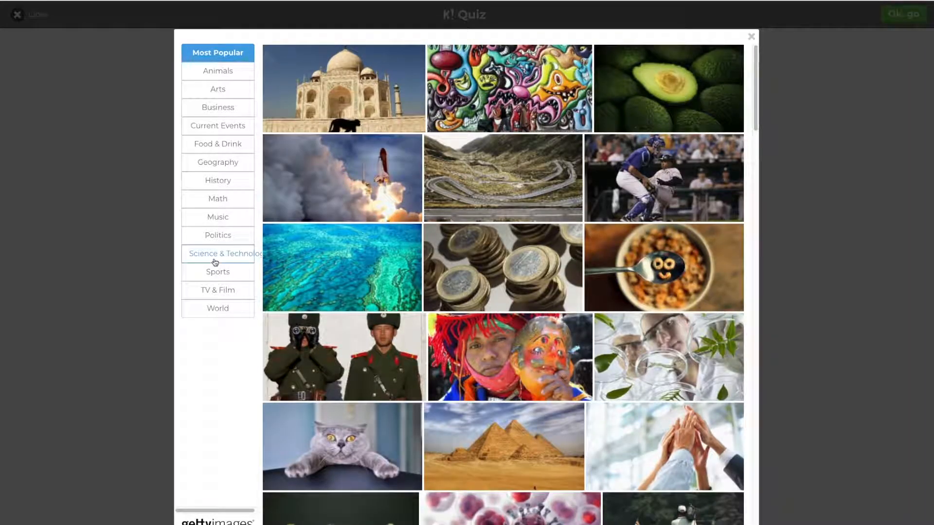
pyautogui.click(218, 260)
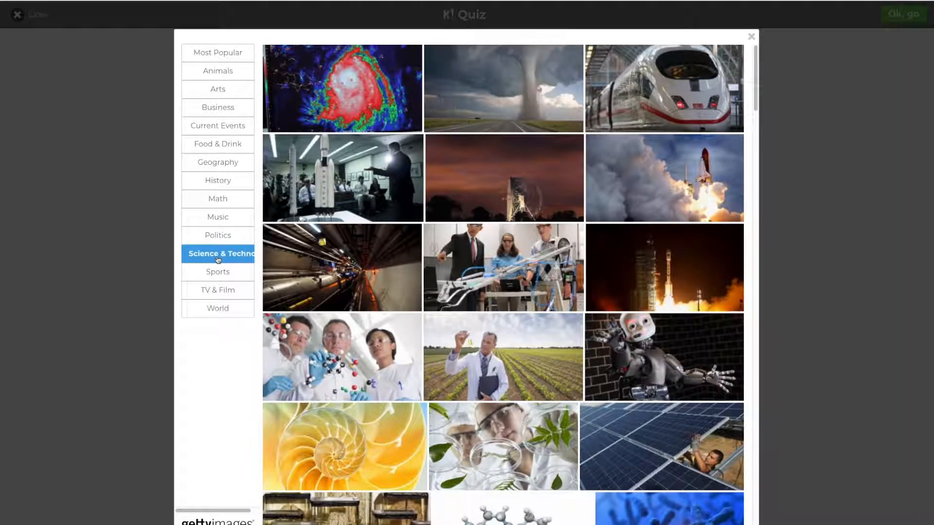
pyautogui.scroll(-3, 471, 264)
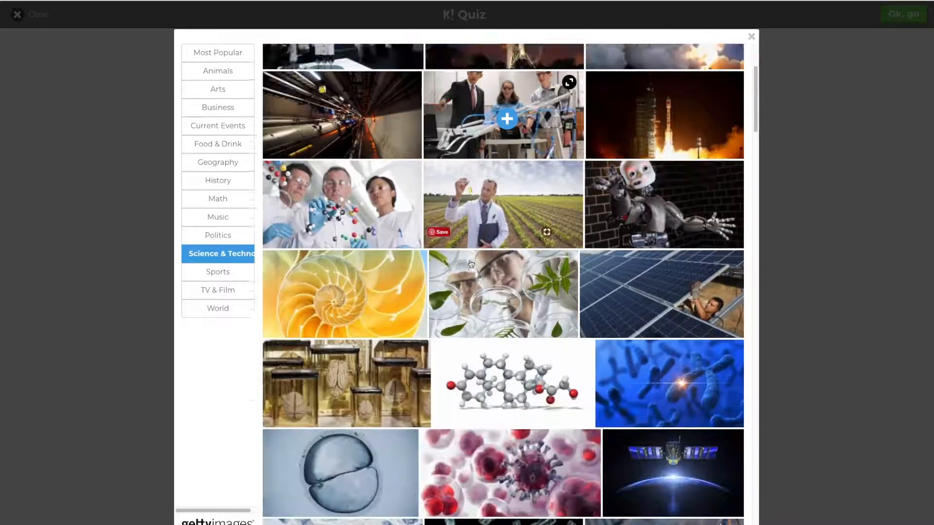
pyautogui.scroll(-2, 471, 264)
pyautogui.click(516, 226)
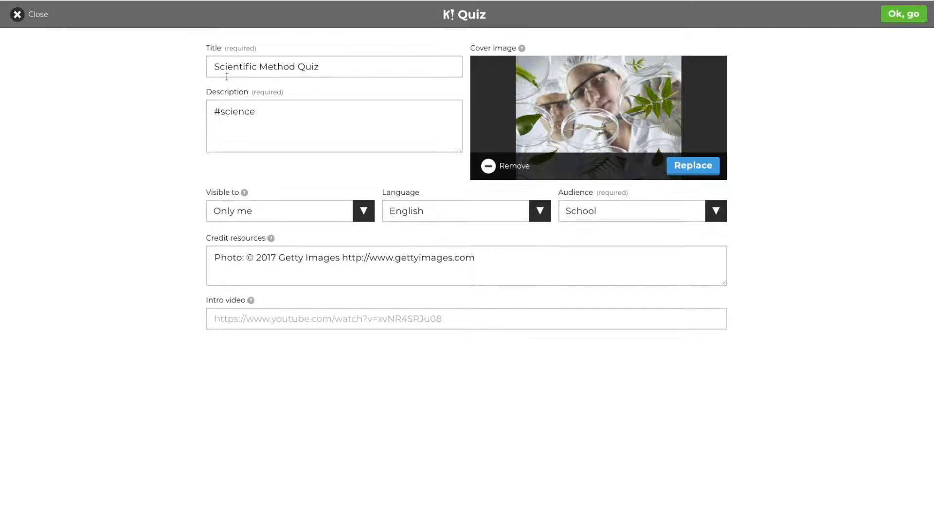
pyautogui.click(904, 20)
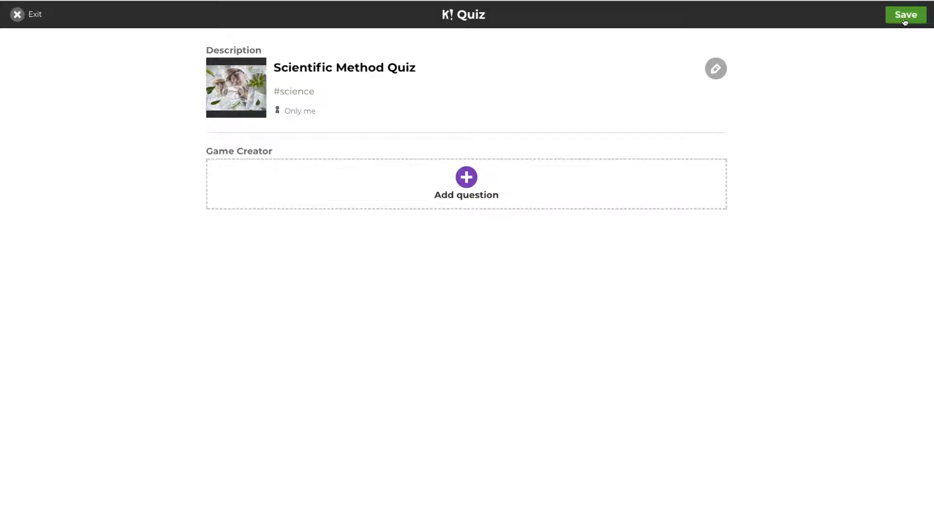
# Add question 1: 'You notice that the sky is cloudy, what step of the scientific method are you using?'.
pyautogui.click(463, 181)
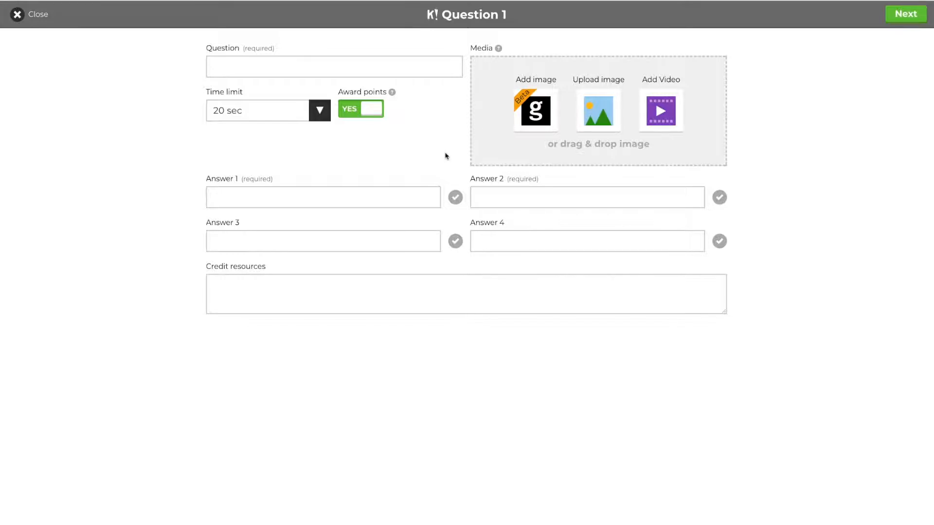
pyautogui.click(298, 71)
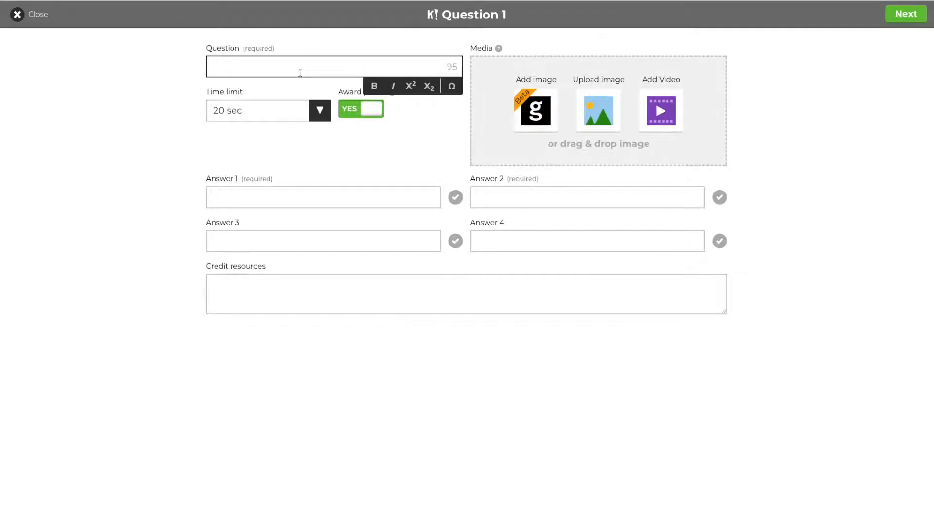
pyautogui.write('You notice that the sky is cloudy')
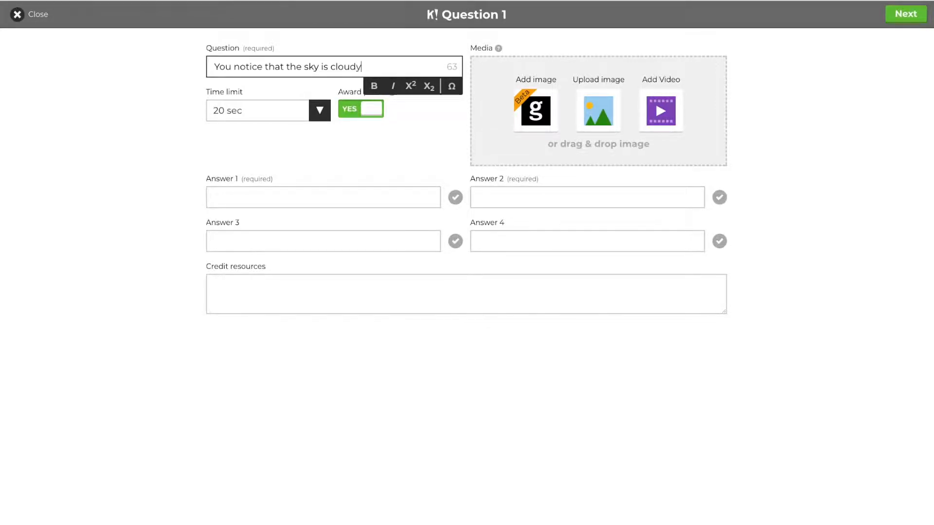
pyautogui.write(', what step of the scientic')
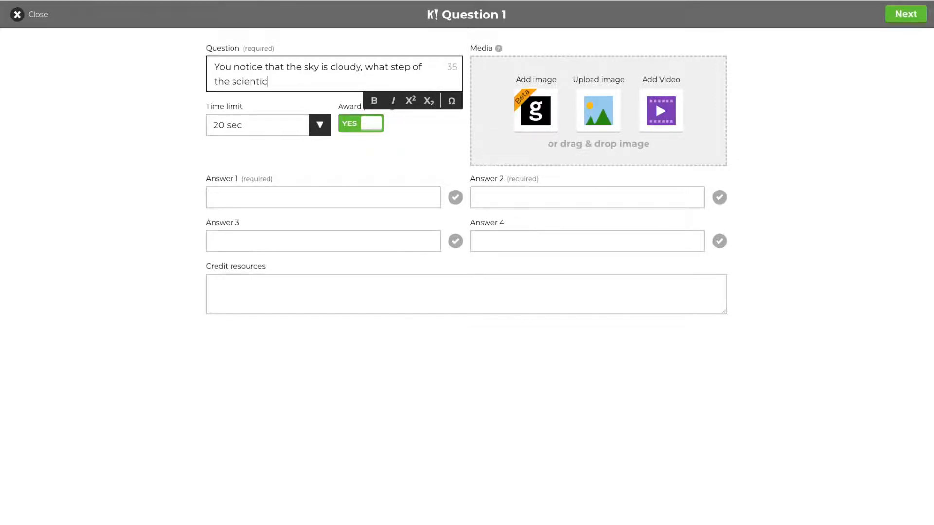
pyautogui.press('BackSpace')
pyautogui.write('fic method are you using?')
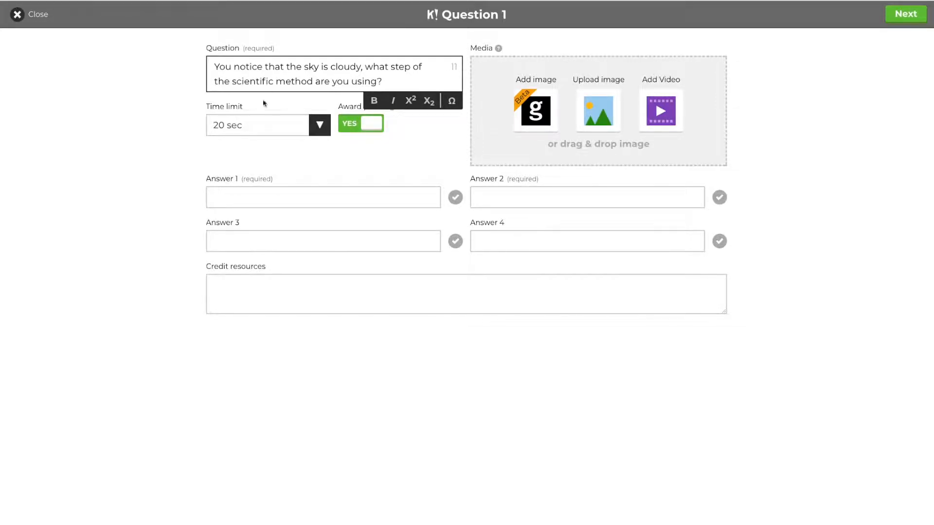
# Fill in the four answers Obs., Hyp., Con. and Exp.
pyautogui.click(249, 202)
pyautogui.write('Obs.')
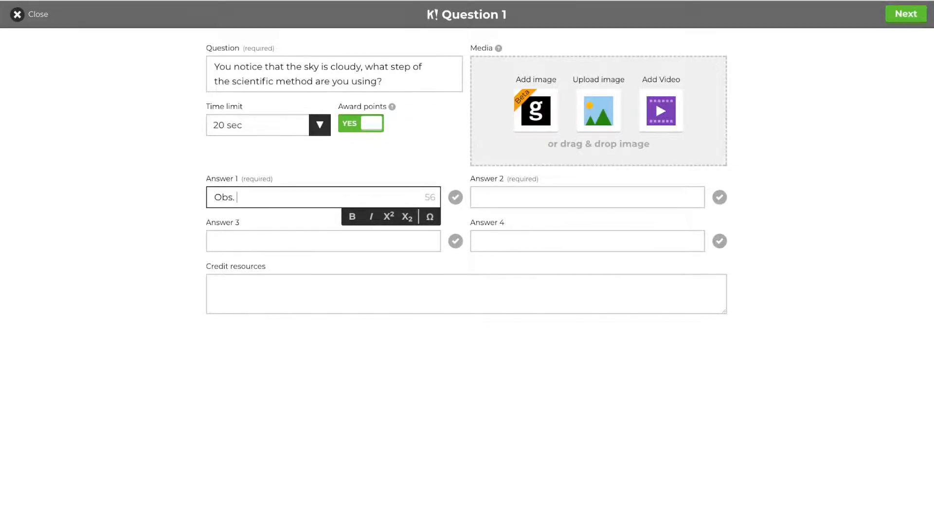
pyautogui.click(224, 244)
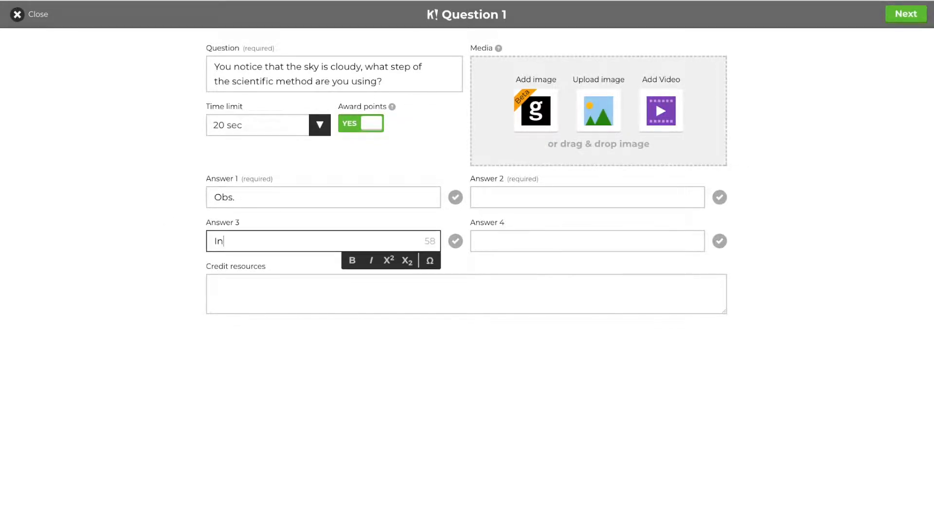
pyautogui.click(569, 194)
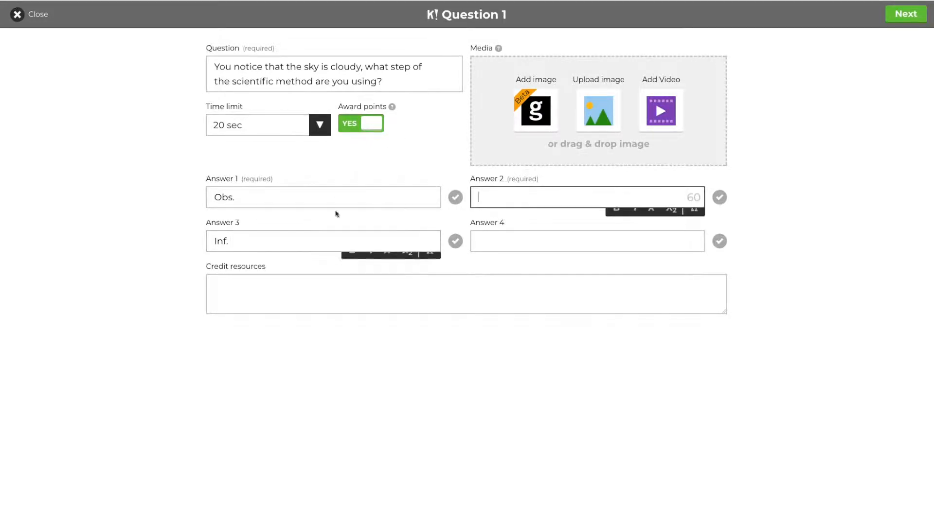
pyautogui.moveTo(235, 242); pyautogui.dragTo(192, 245)
pyautogui.write('Con')
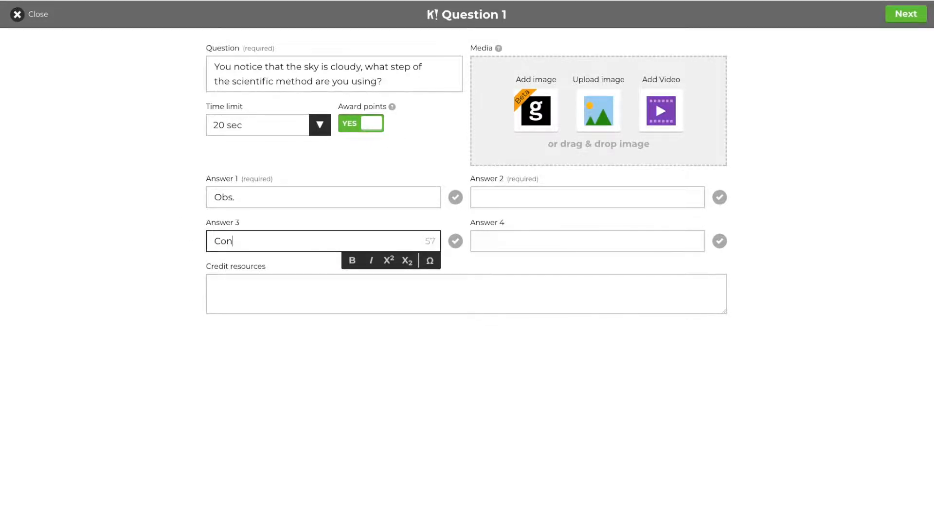
pyautogui.click(486, 198)
pyautogui.write('Hyp.')
pyautogui.click(550, 242)
pyautogui.write('Exp.')
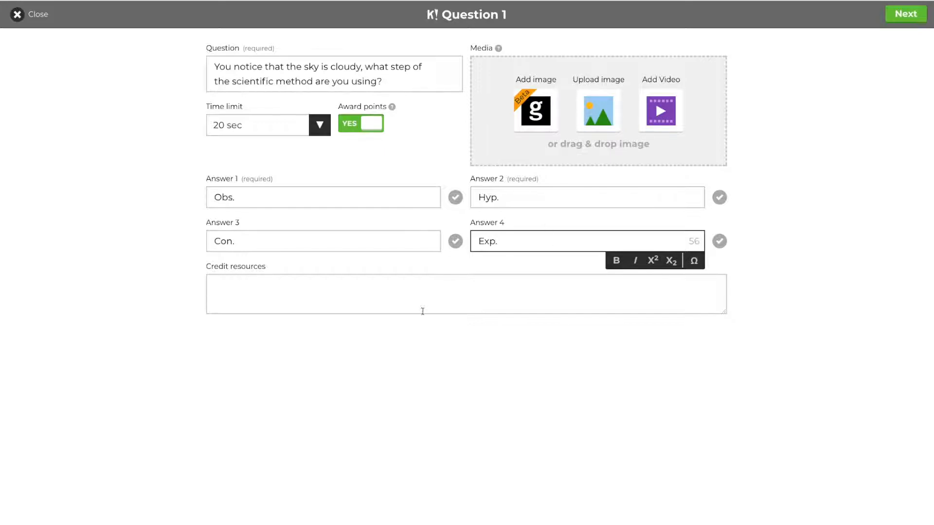
pyautogui.click(428, 337)
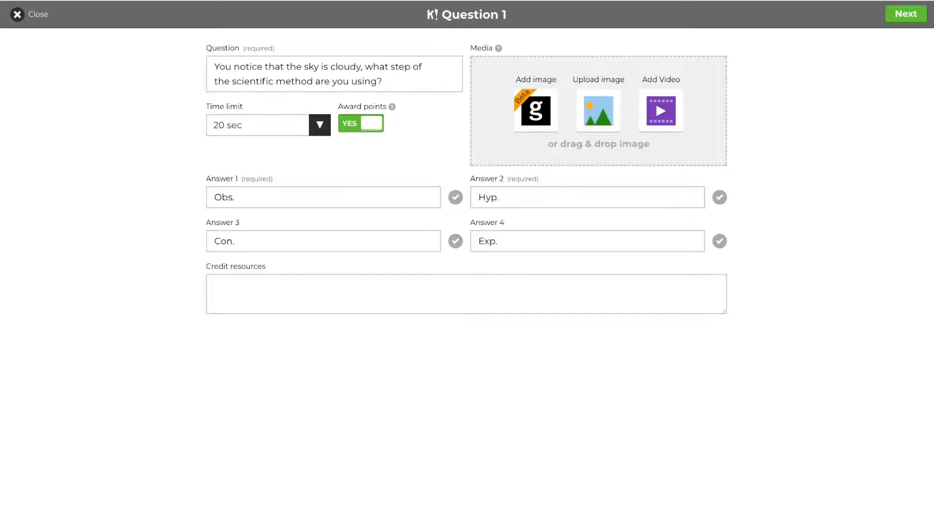
# Mark Obs. as the correct answer and finish question 1.
pyautogui.click(905, 15)
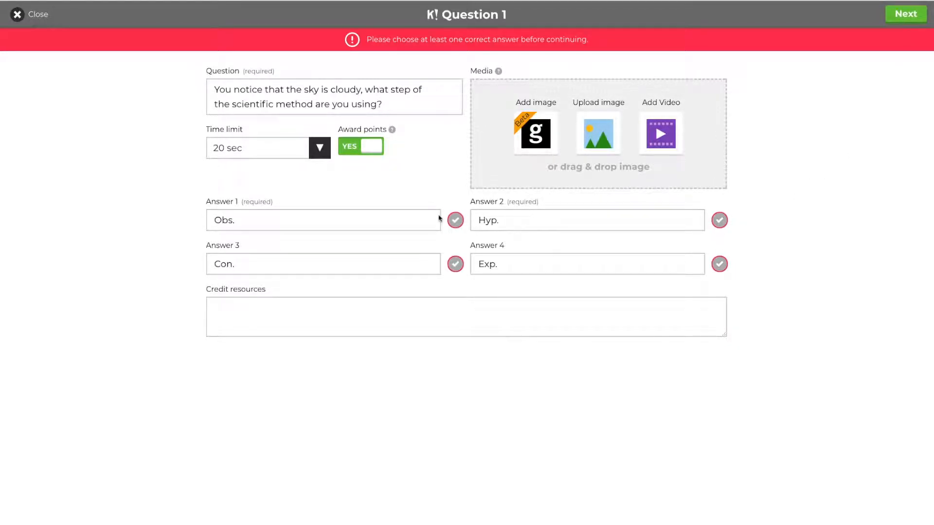
pyautogui.click(456, 220)
pyautogui.click(897, 22)
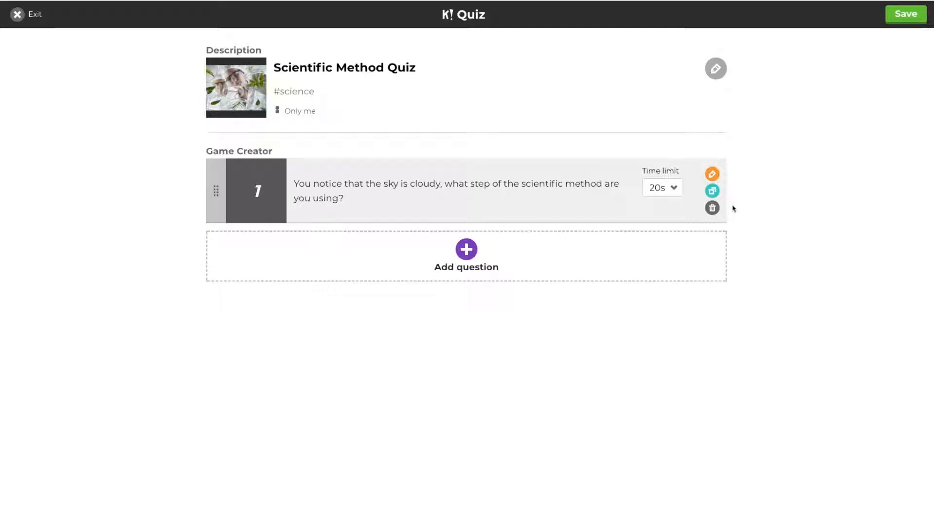
# Change question 1's time limit from 20s to 10s.
pyautogui.click(671, 194)
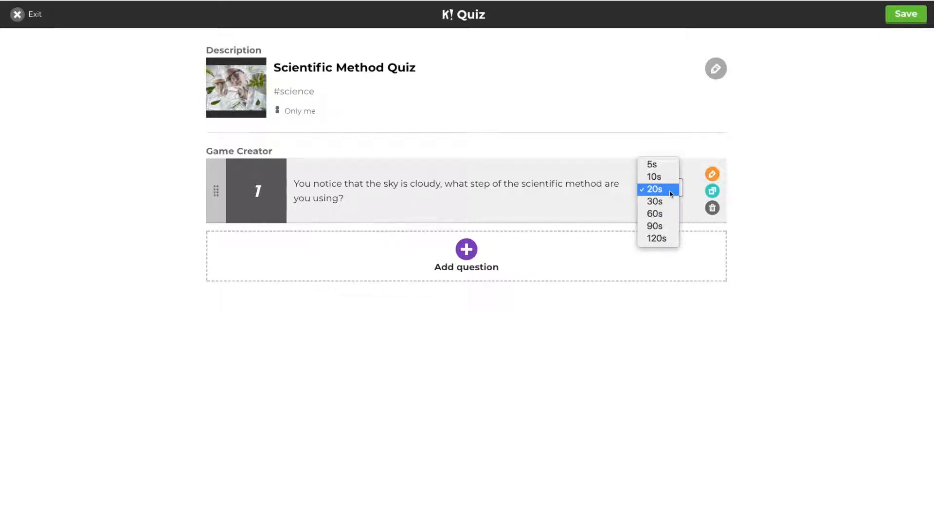
pyautogui.click(671, 193)
pyautogui.click(664, 193)
pyautogui.click(654, 177)
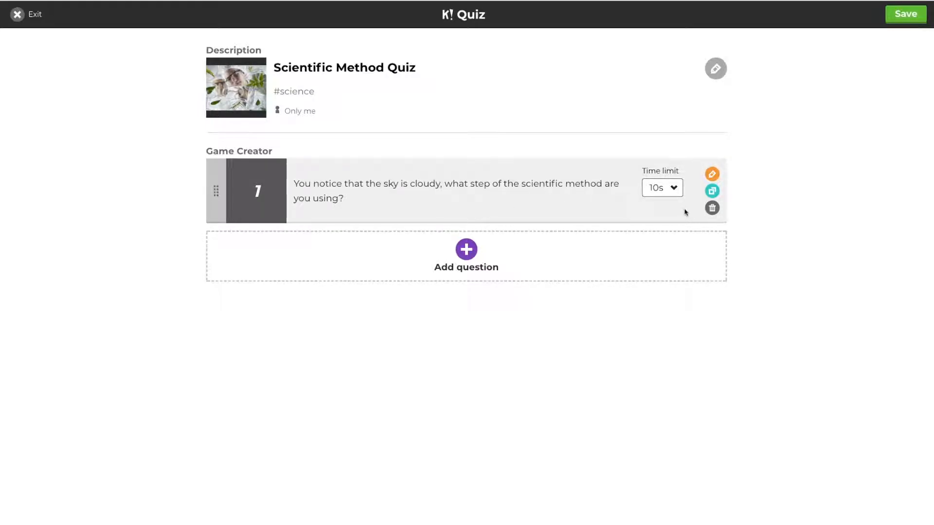
pyautogui.click(664, 190)
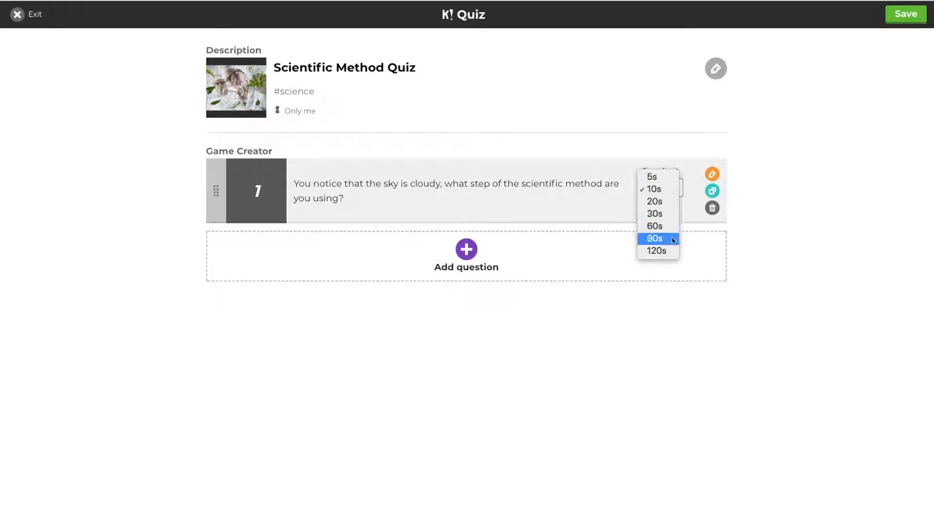
pyautogui.click(665, 193)
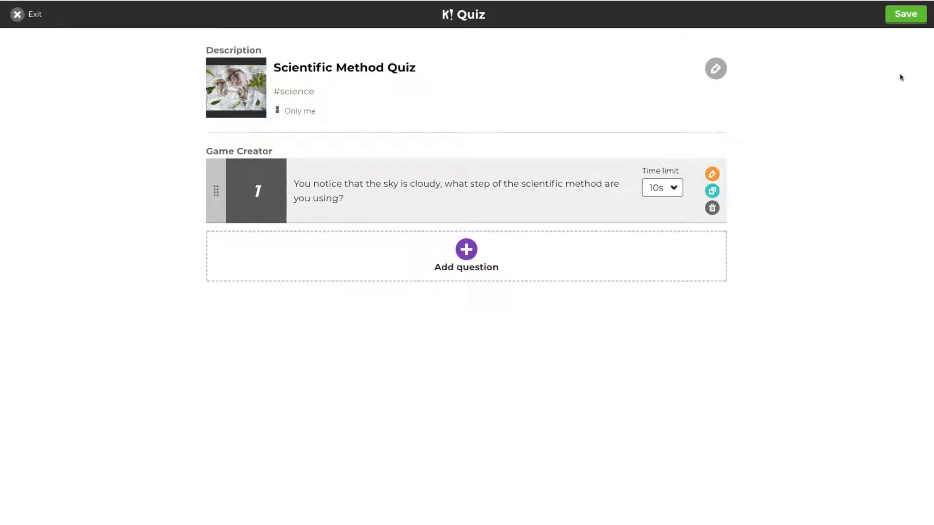
# Save the Scientific Method Quiz and preview it beside the phone join screen.
pyautogui.click(904, 13)
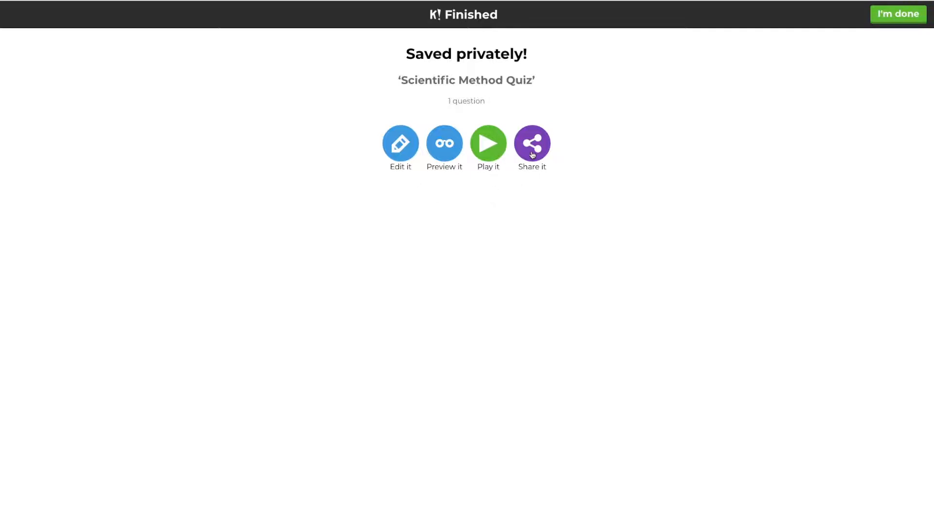
pyautogui.click(443, 155)
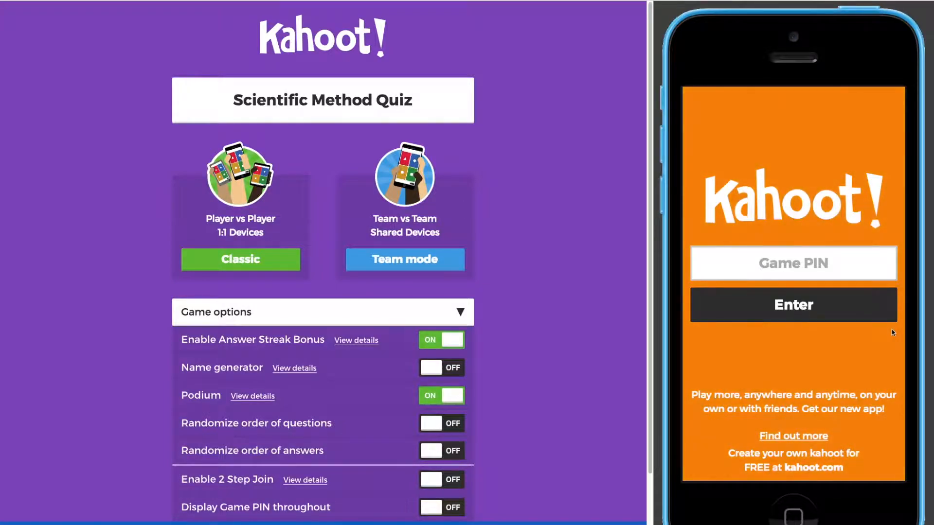
# Scroll through the Scientific Method Quiz's game option toggles, then collapse the list.
pyautogui.click(794, 266)
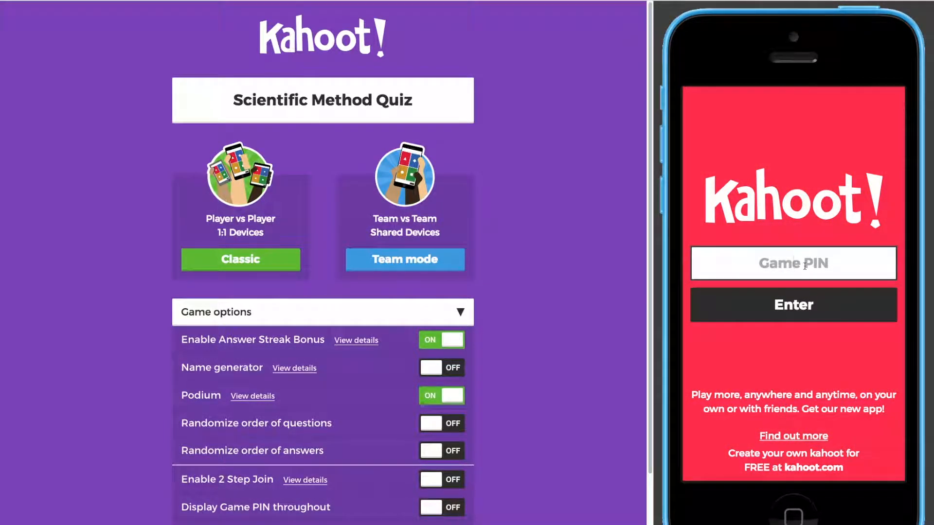
pyautogui.scroll(-2, 570, 273)
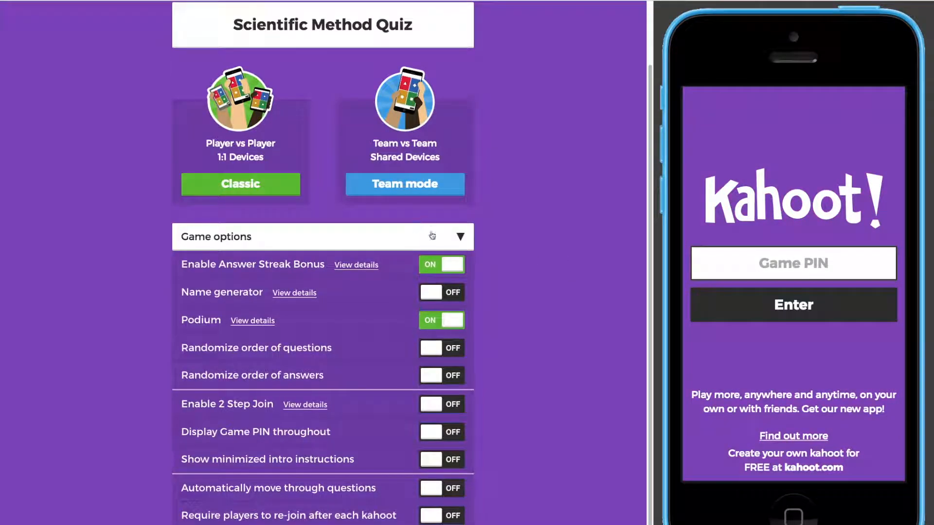
pyautogui.click(458, 238)
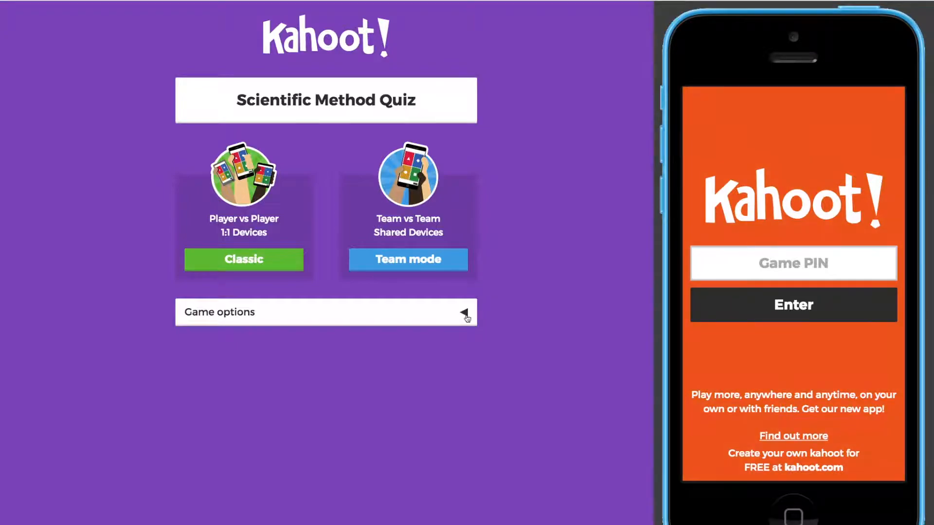
pyautogui.click(465, 314)
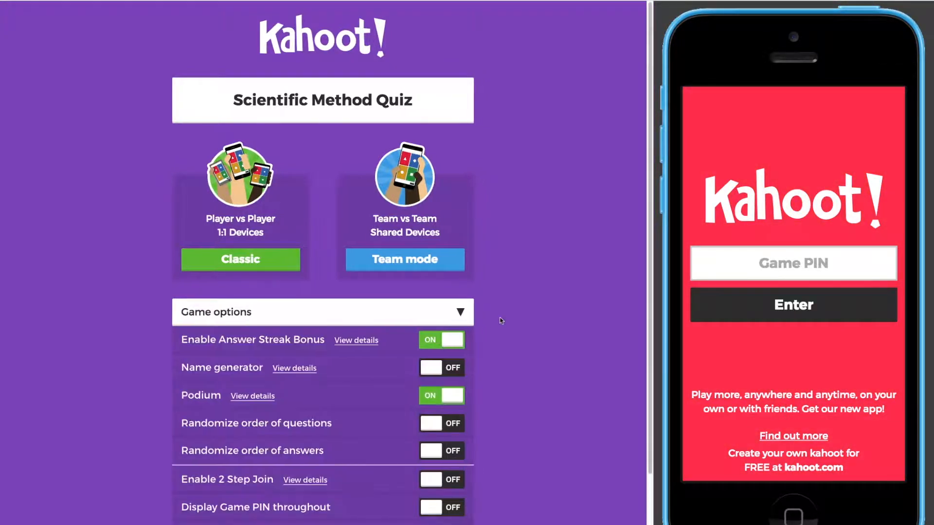
pyautogui.scroll(-2, 506, 311)
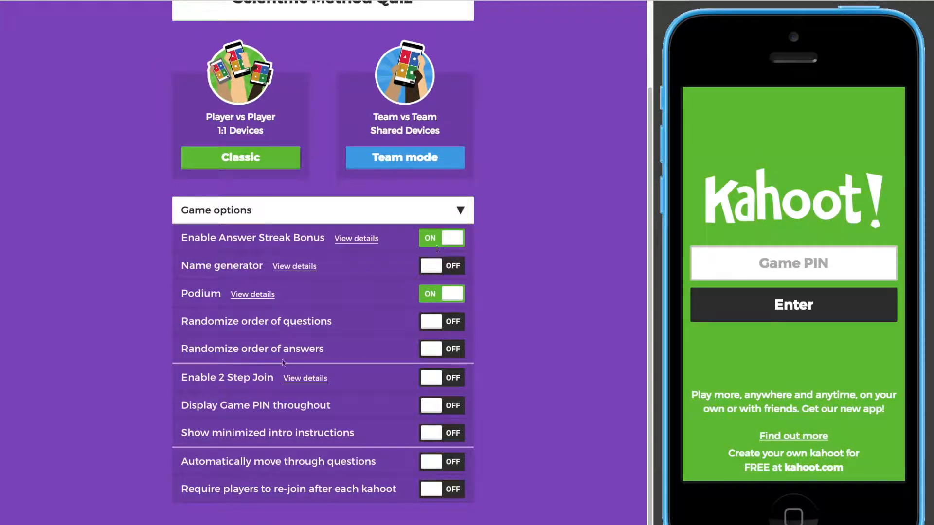
pyautogui.scroll(-1, 235, 279)
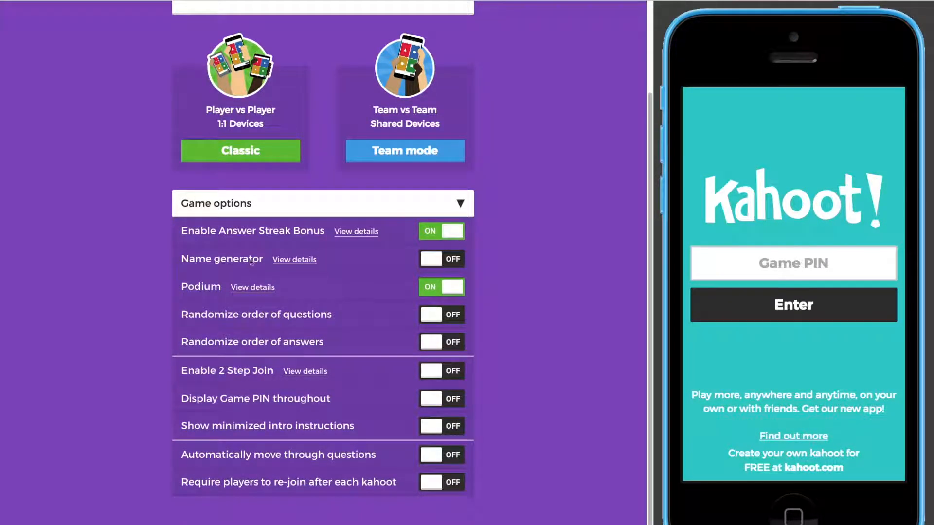
pyautogui.scroll(-1, 340, 282)
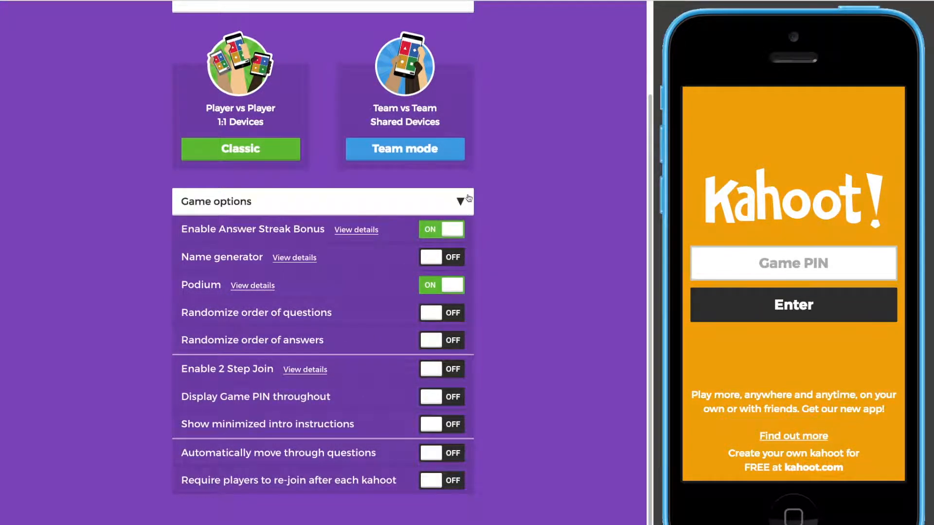
pyautogui.click(461, 203)
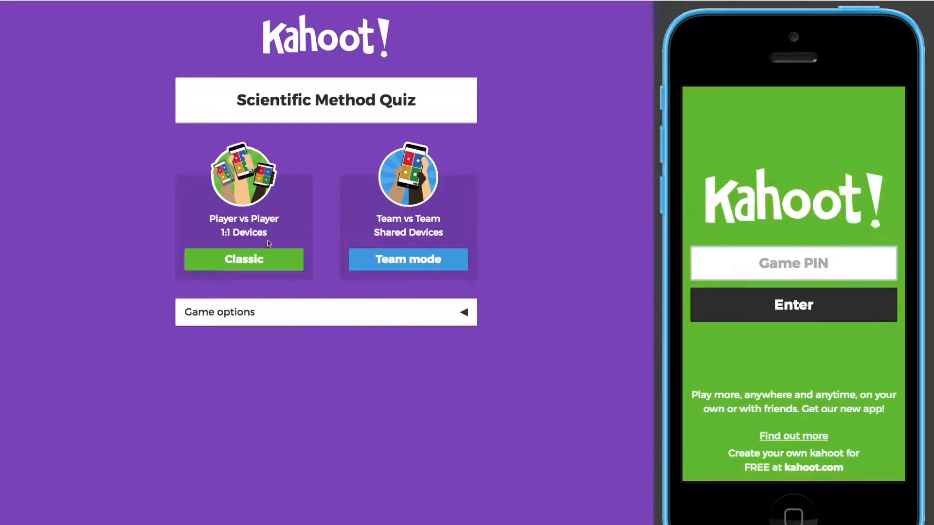
# Launch a Classic game and join it from the phone with PIN 26 as elementelephant.
pyautogui.click(247, 268)
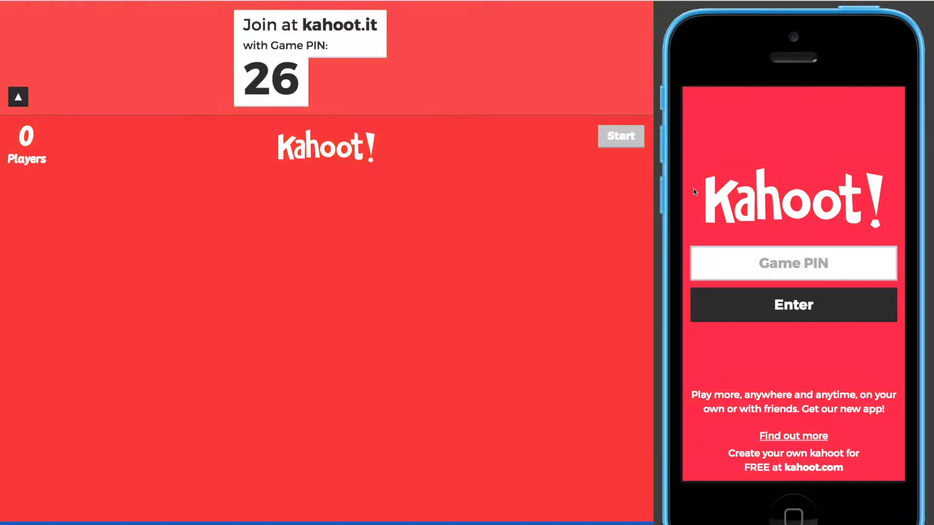
pyautogui.click(822, 265)
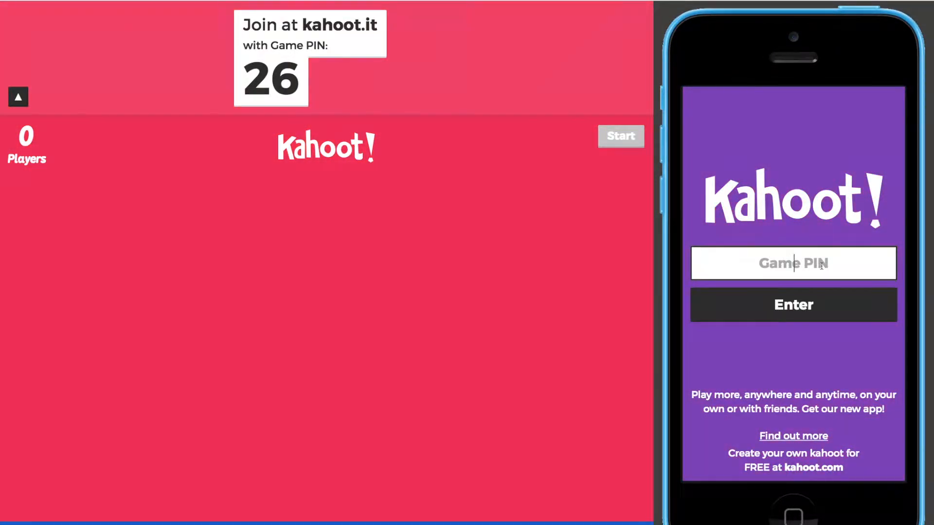
pyautogui.write('26')
pyautogui.click(834, 314)
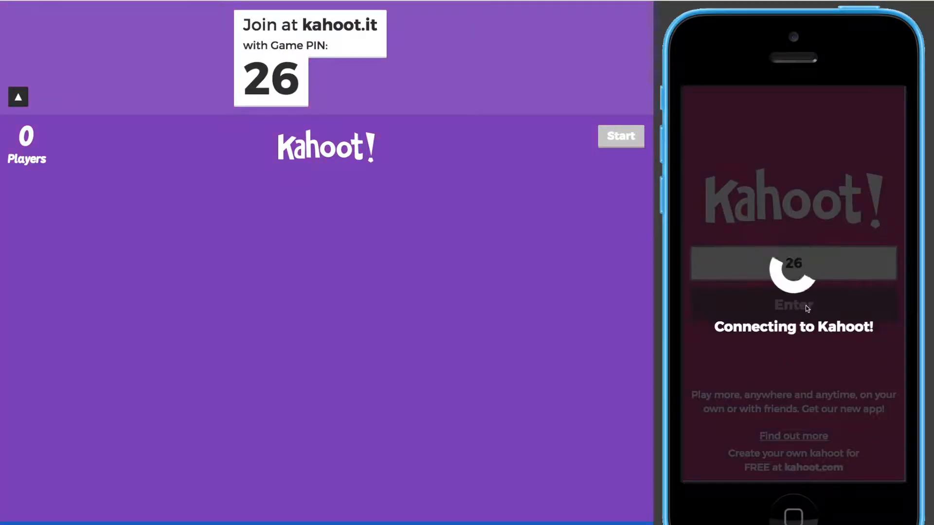
pyautogui.click(794, 264)
pyautogui.write('elementelep')
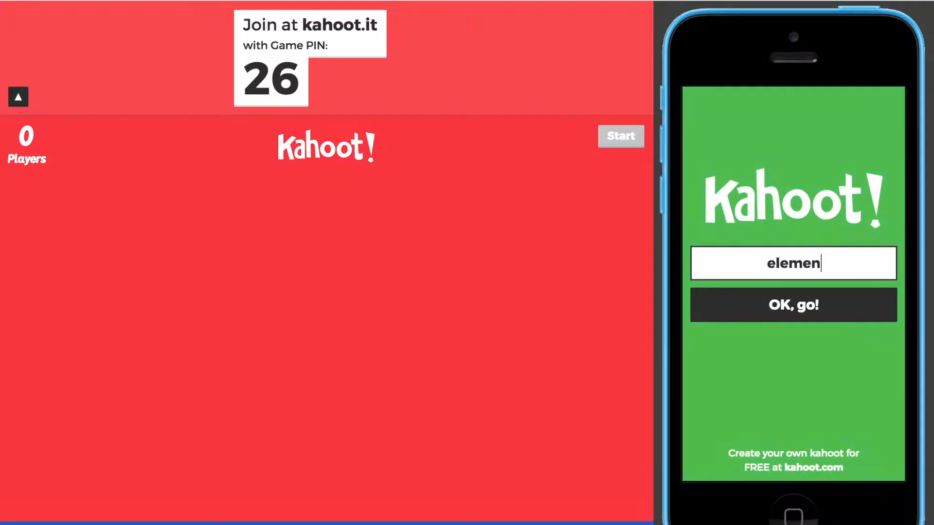
pyautogui.write('hant')
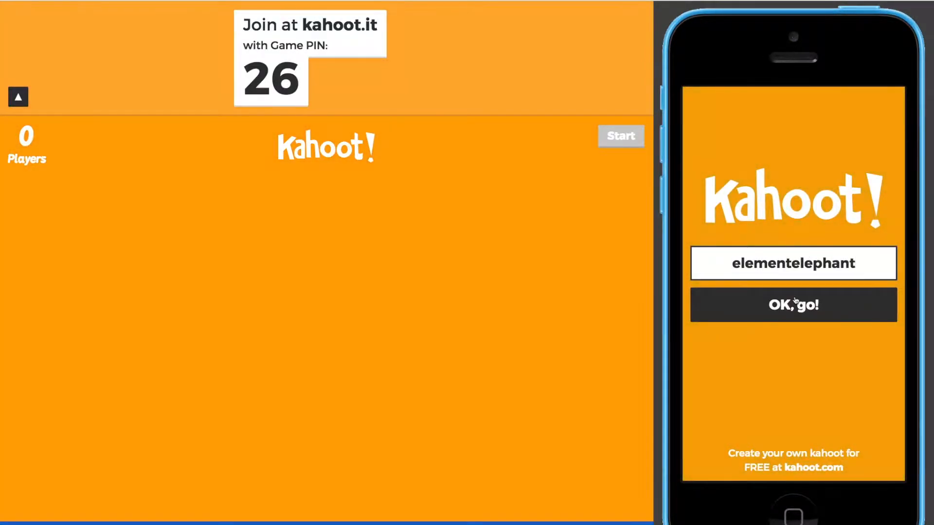
pyautogui.click(796, 302)
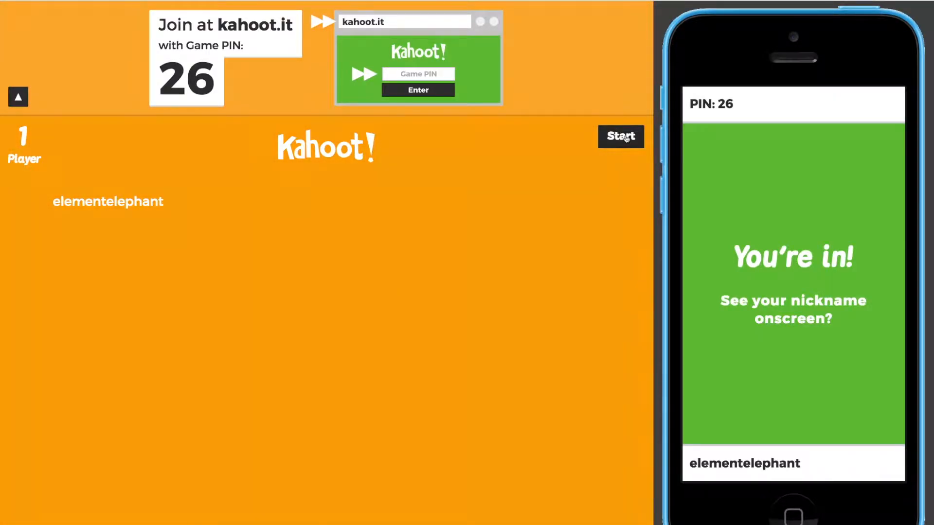
# Start the game, answer Obs. on the phone for 623 points, view the media, and advance to the podium.
pyautogui.click(627, 138)
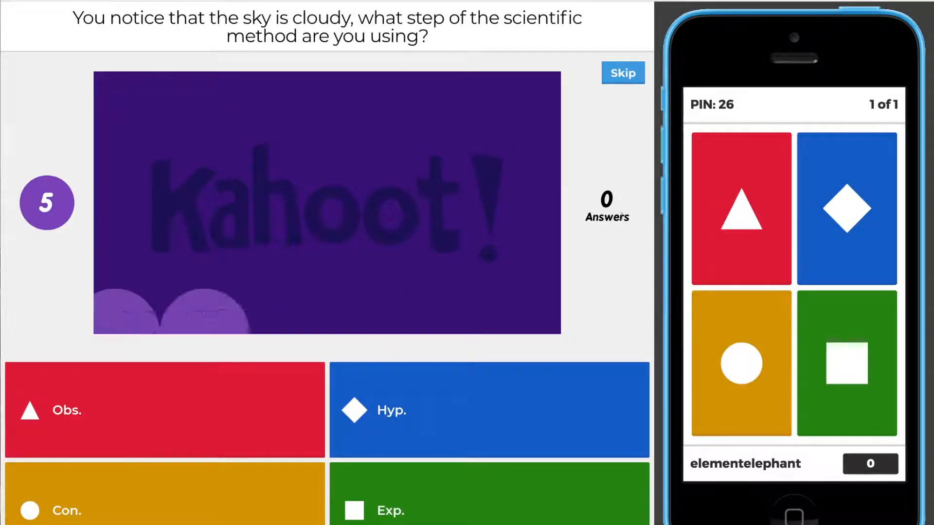
pyautogui.click(752, 214)
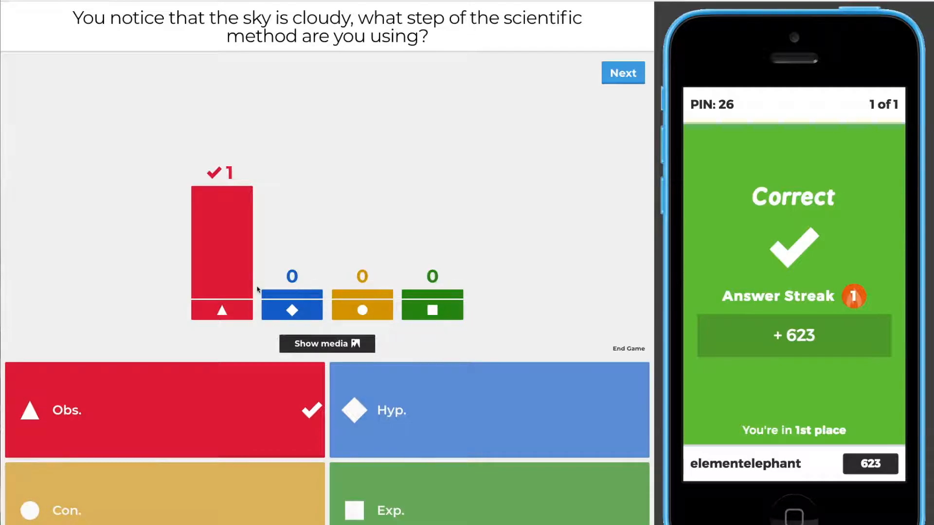
pyautogui.click(342, 344)
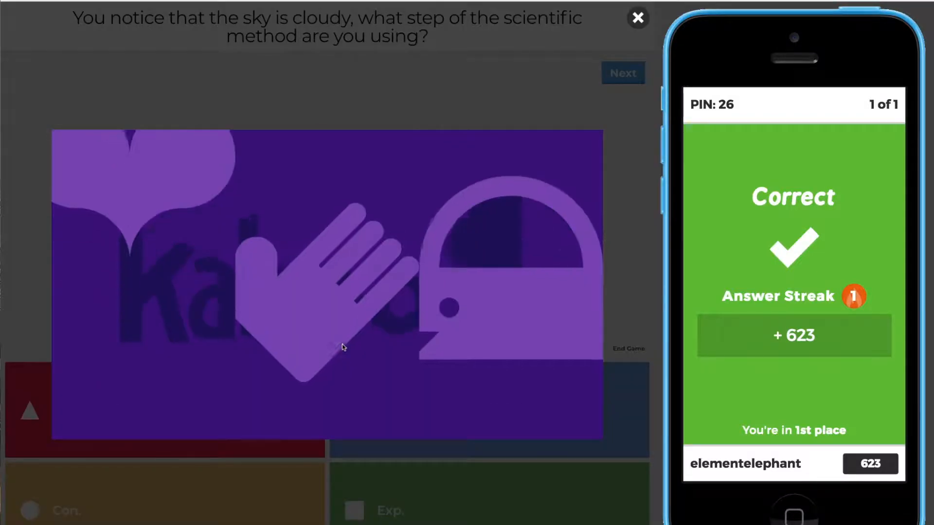
pyautogui.click(616, 267)
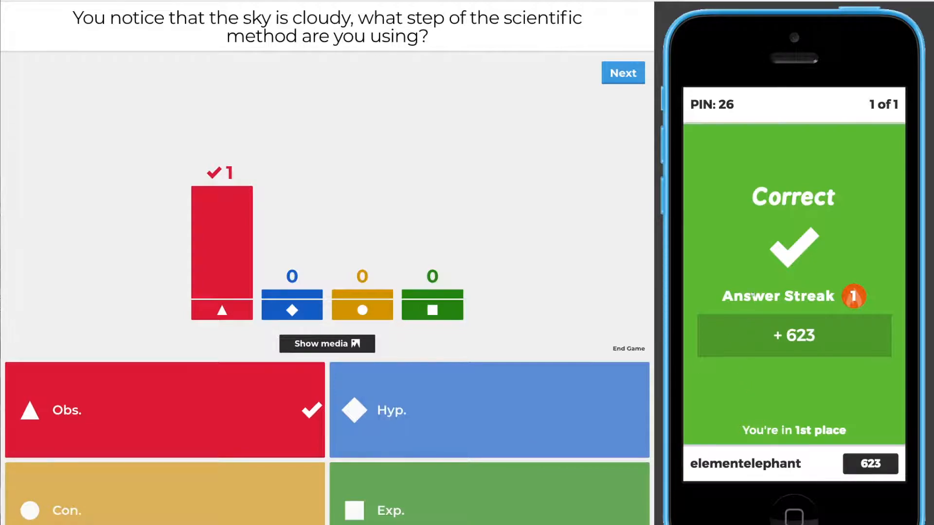
pyautogui.click(623, 78)
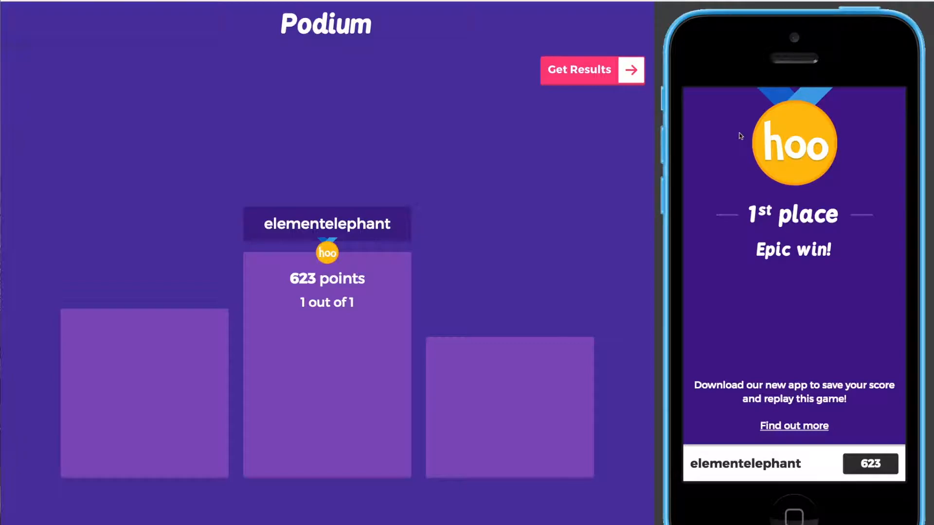
# Open the Game Over results showing the single player's 623 points.
pyautogui.click(630, 70)
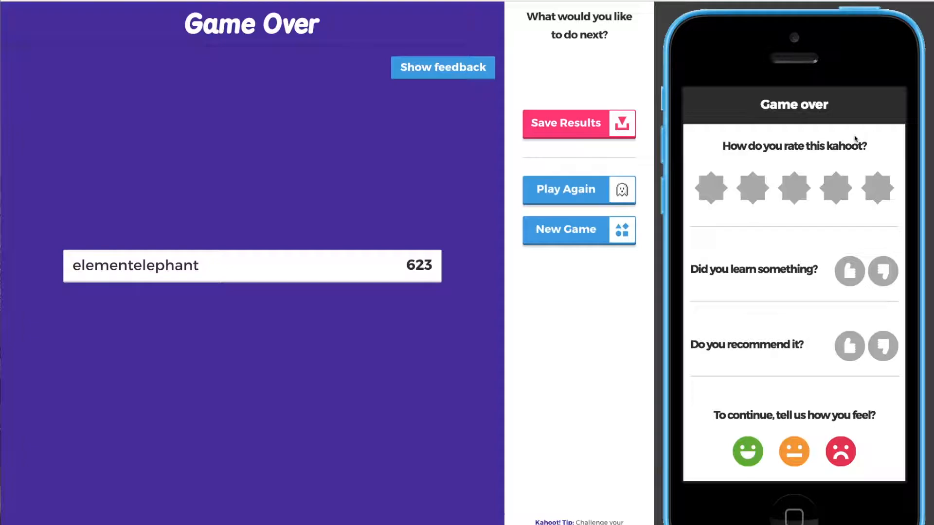
# Rate the game 3 stars, both thumbs-up and happy on the phone, then show the feedback on the host.
pyautogui.click(802, 188)
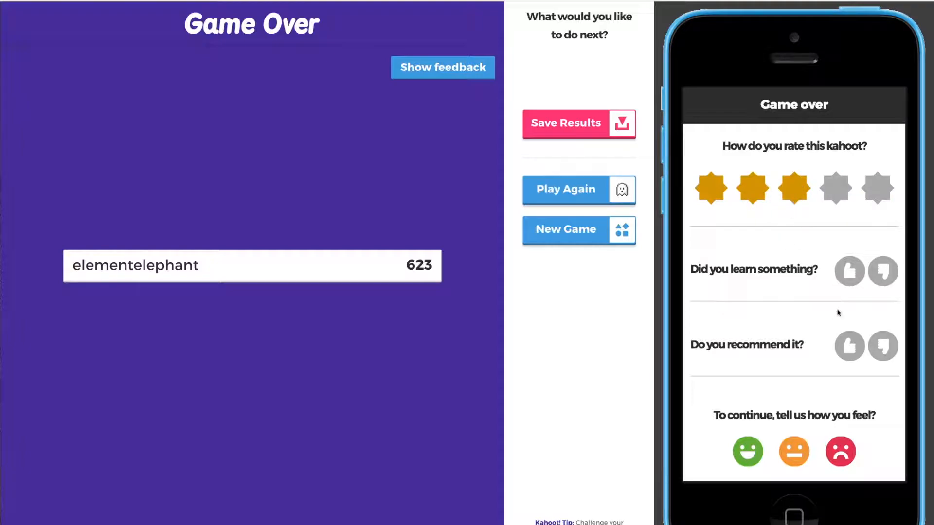
pyautogui.click(854, 278)
pyautogui.click(852, 343)
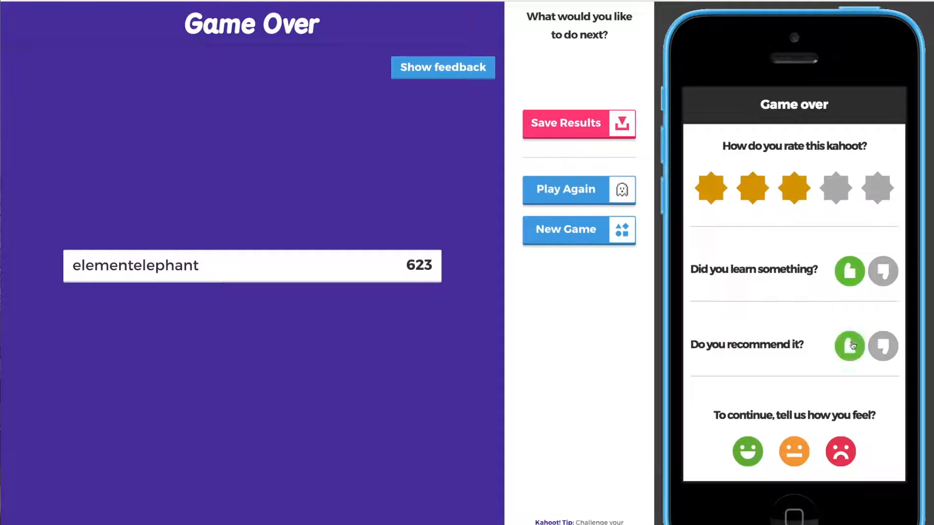
pyautogui.click(756, 454)
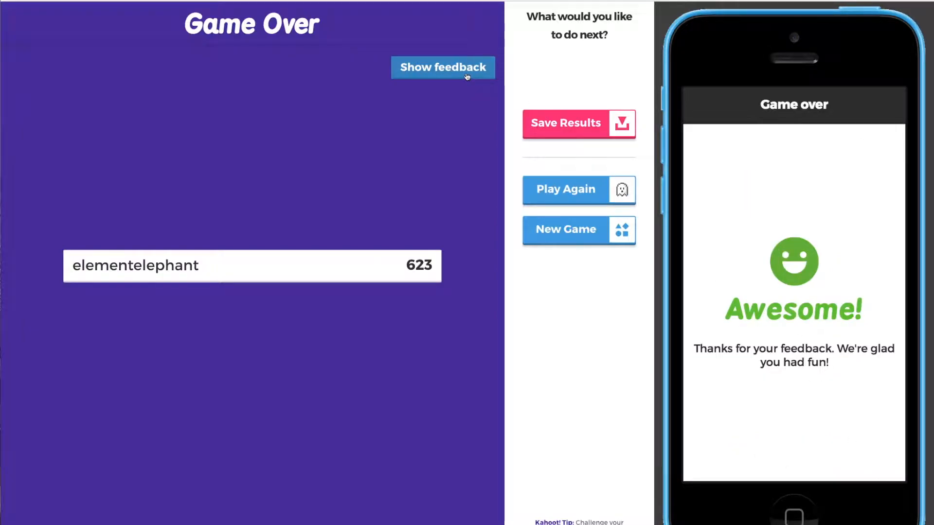
pyautogui.click(436, 68)
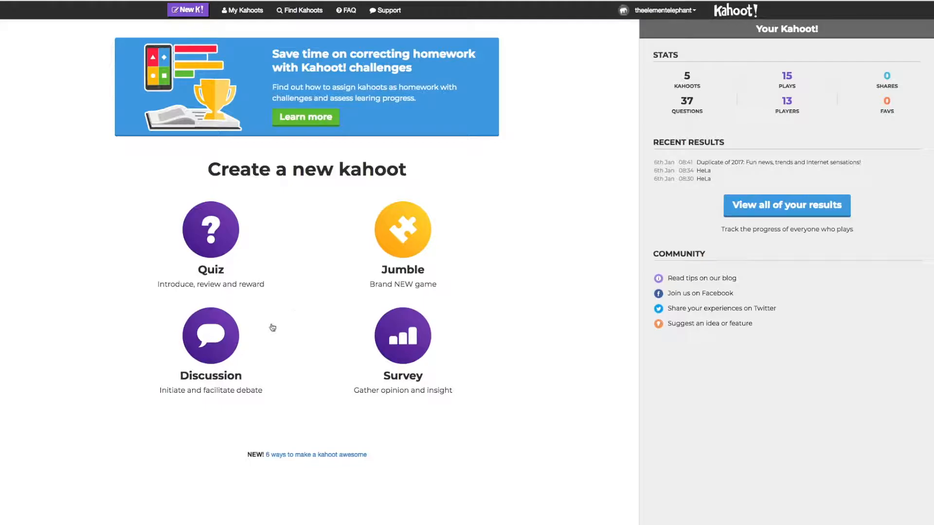
# Create a Discussion kahoot titled HeLa with the description #hela.
pyautogui.click(218, 347)
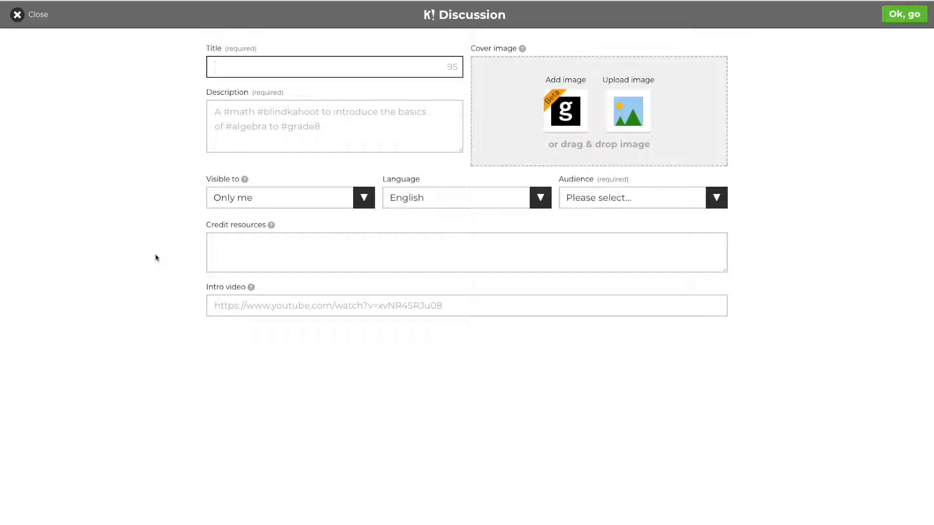
pyautogui.write('HeLa')
pyautogui.click(219, 85)
pyautogui.click(263, 123)
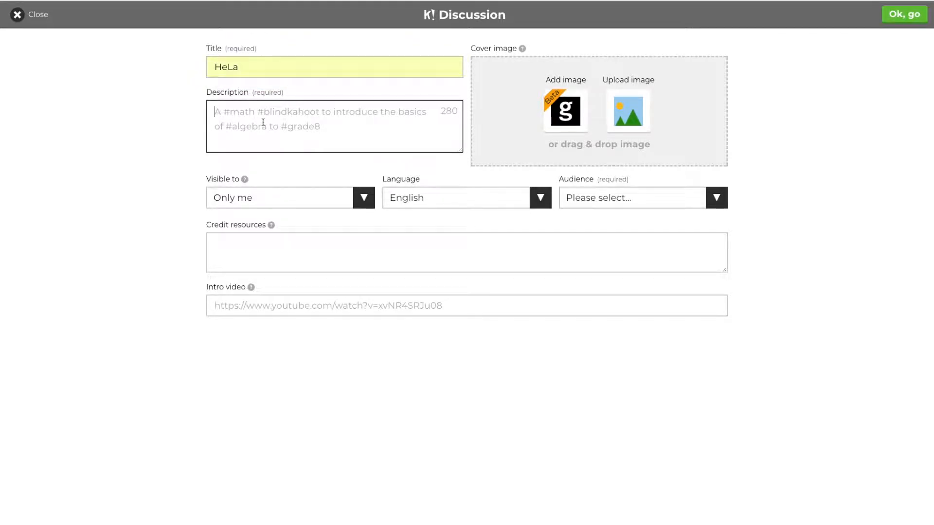
pyautogui.write('#hela')
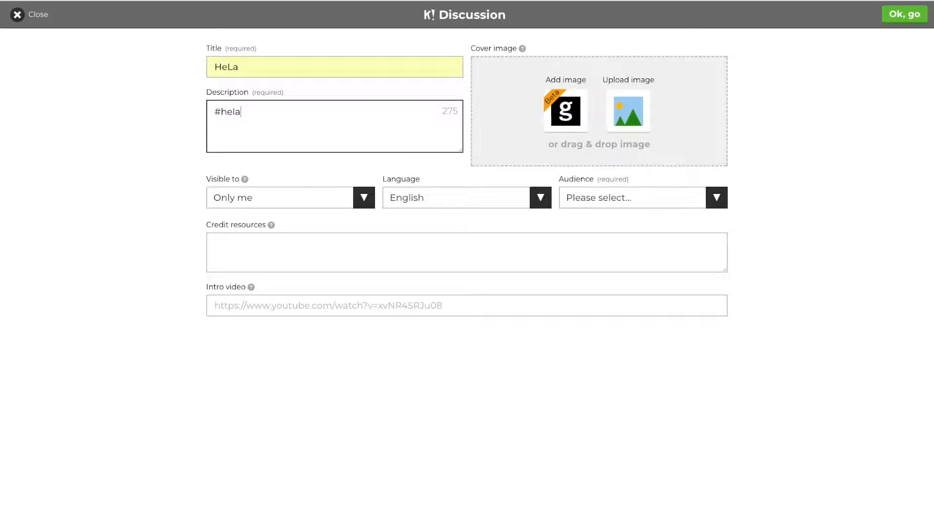
pyautogui.click(202, 158)
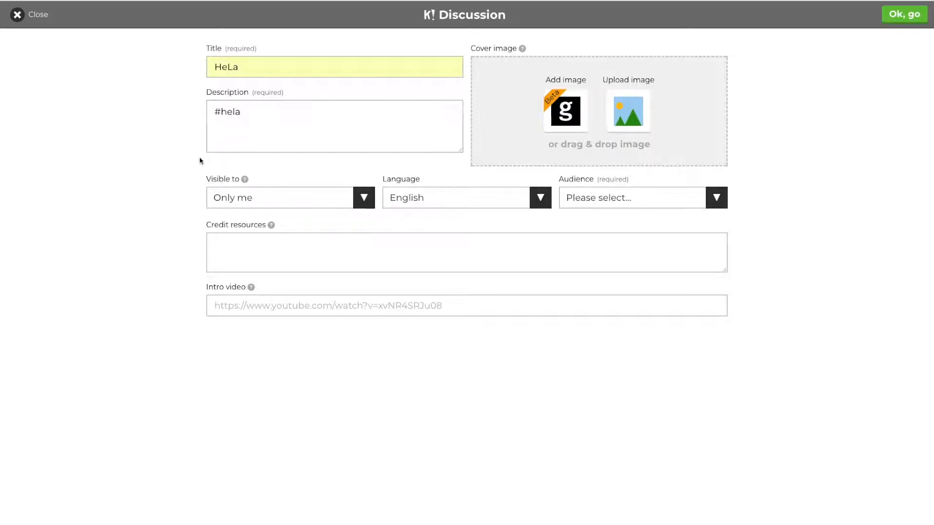
# Keep visibility at Only me, set the audience to School, and begin adding an intro video.
pyautogui.click(370, 200)
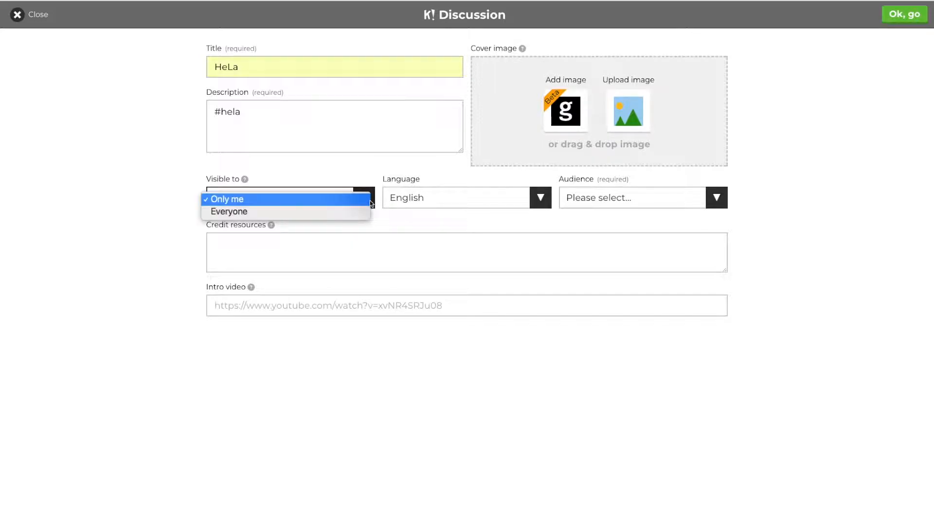
pyautogui.click(285, 199)
pyautogui.click(574, 199)
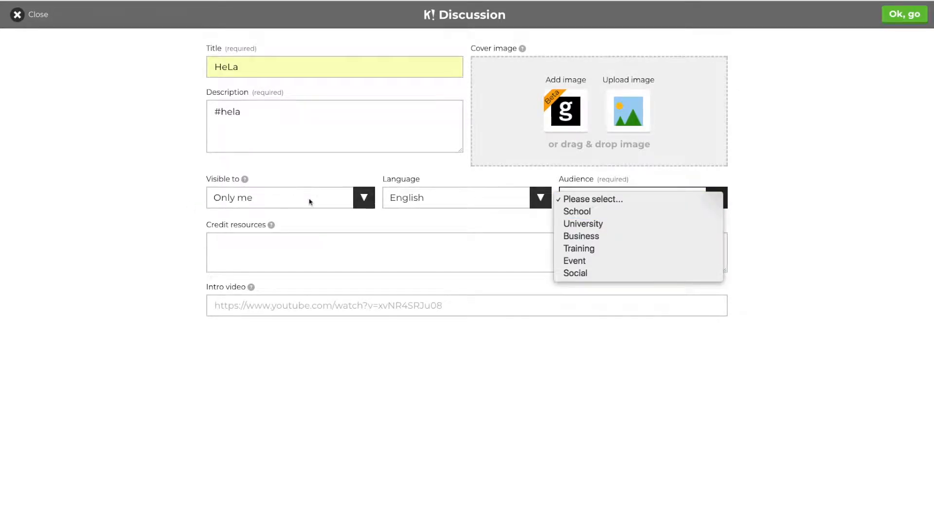
pyautogui.click(598, 214)
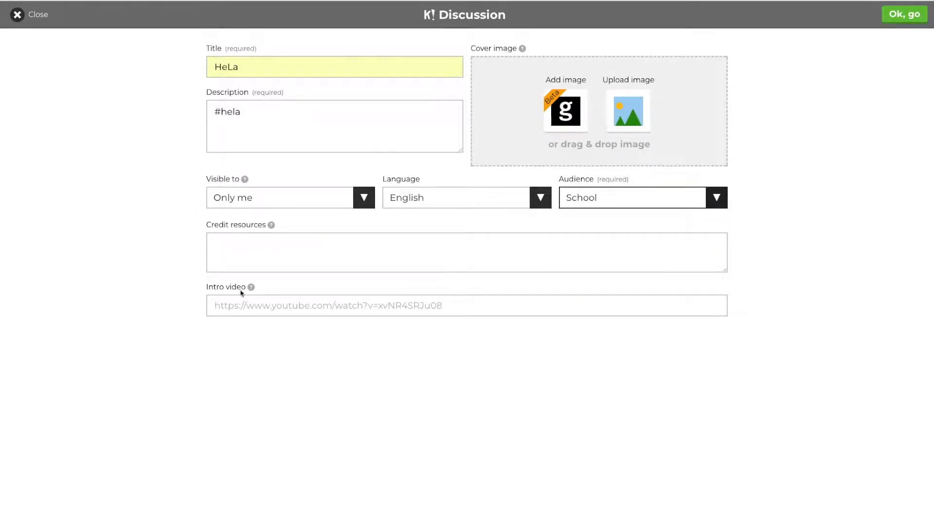
pyautogui.click(280, 307)
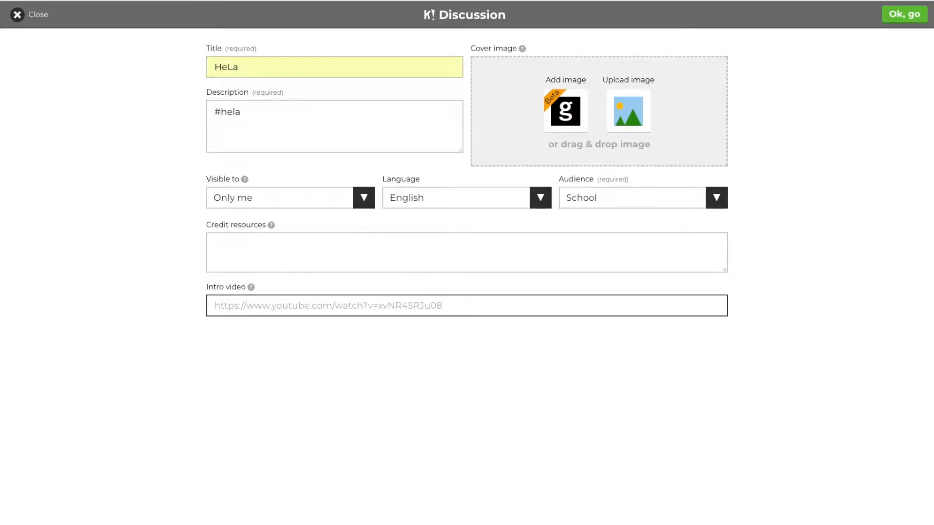
pyautogui.press('super+t')
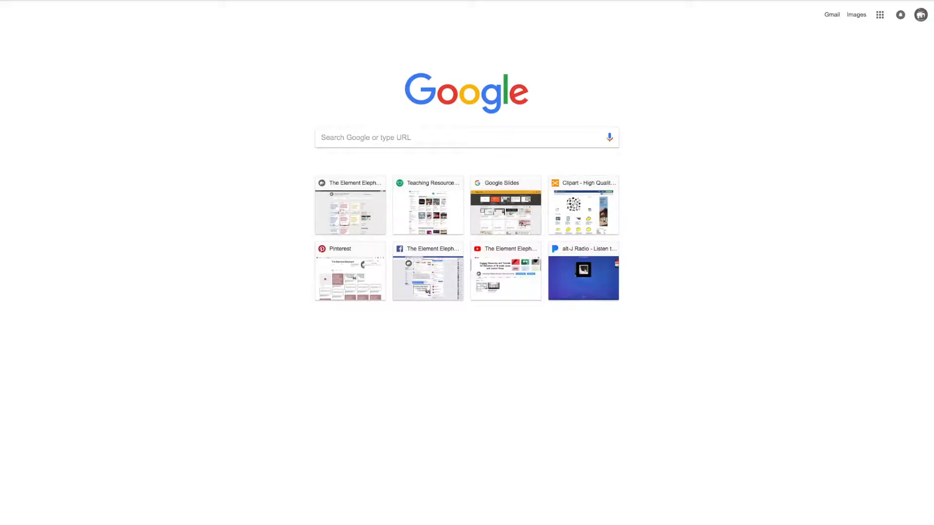
# Search YouTube for henrietta lacks and open the HBO trailer.
pyautogui.write('you')
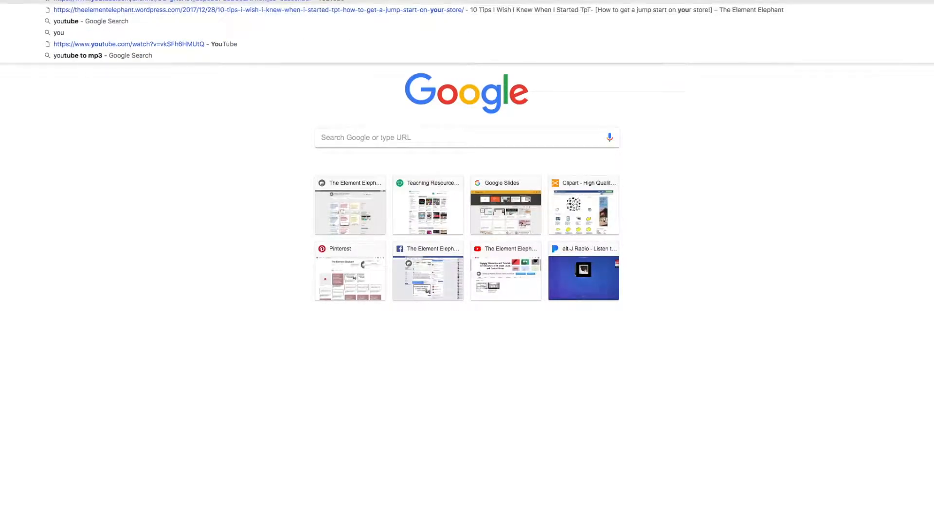
pyautogui.press('Return')
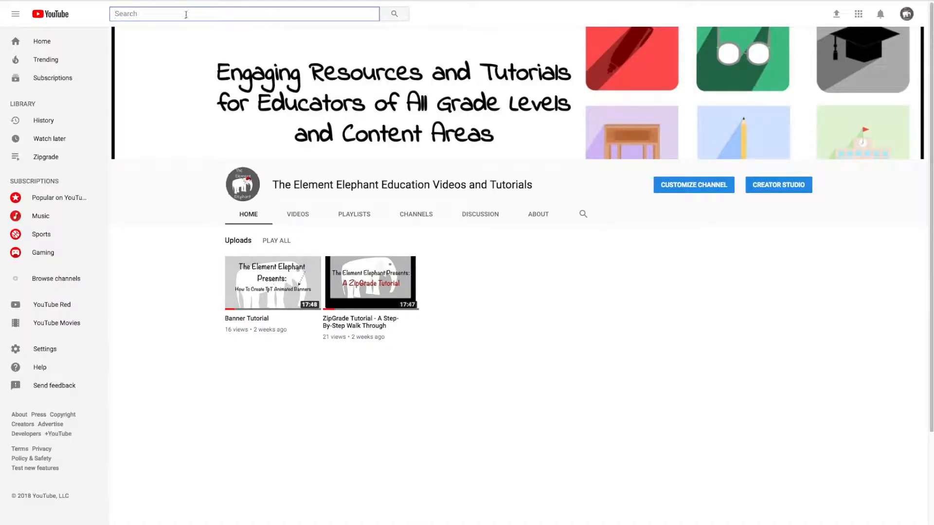
pyautogui.write('hen')
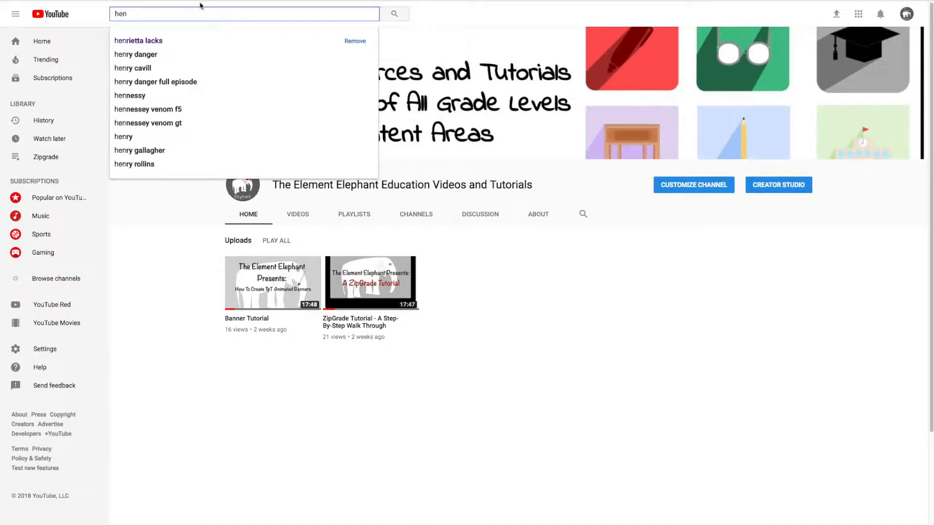
pyautogui.click(169, 43)
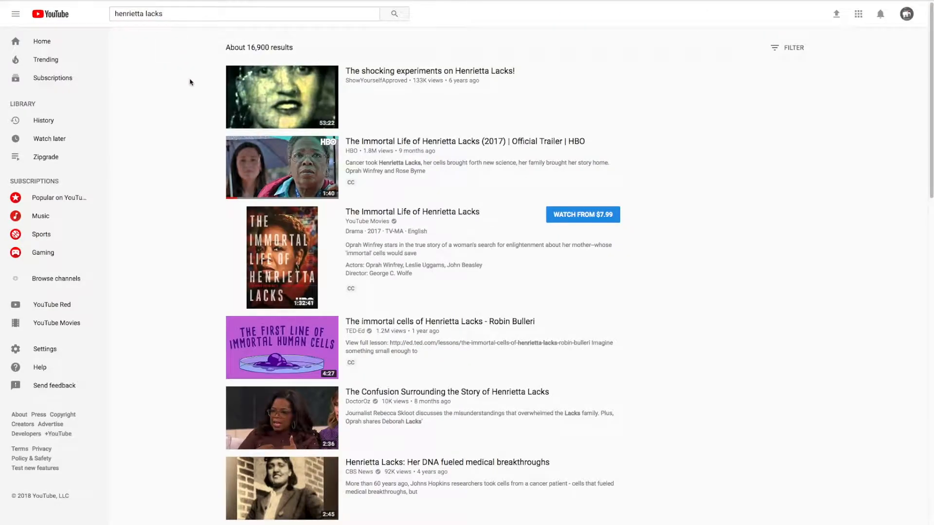
pyautogui.click(369, 142)
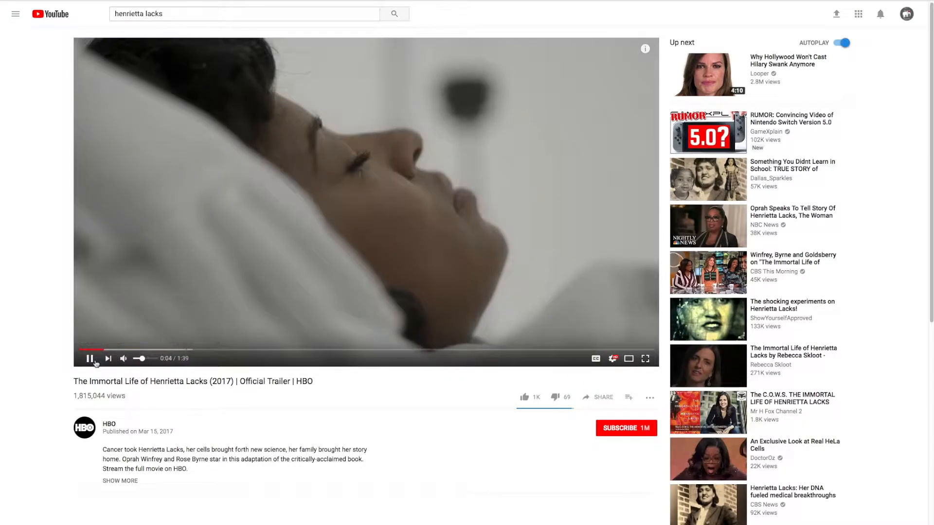
# Copy the trailer's URL and paste it into the HeLa discussion's Intro video field.
pyautogui.click(92, 360)
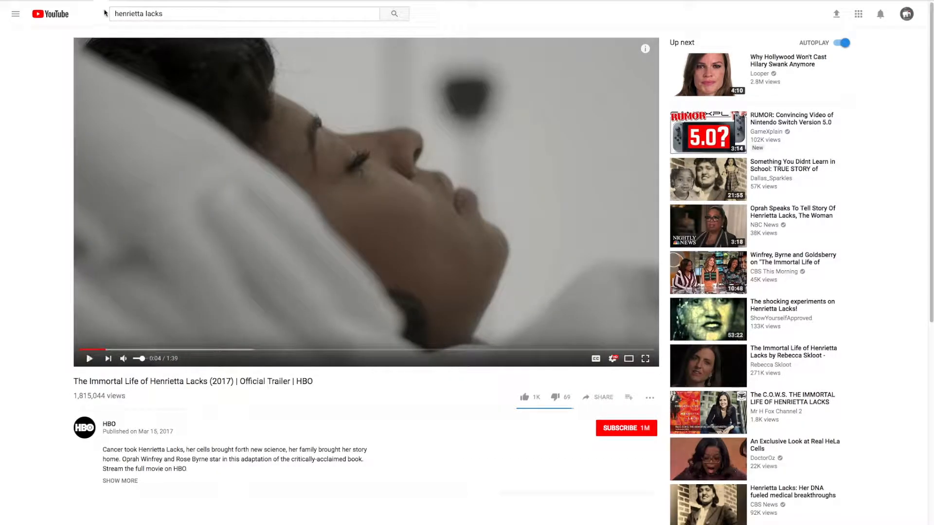
pyautogui.rightClick(164, 0)
pyautogui.click(164, 0)
pyautogui.rightClick(150, 0)
pyautogui.click(173, 0)
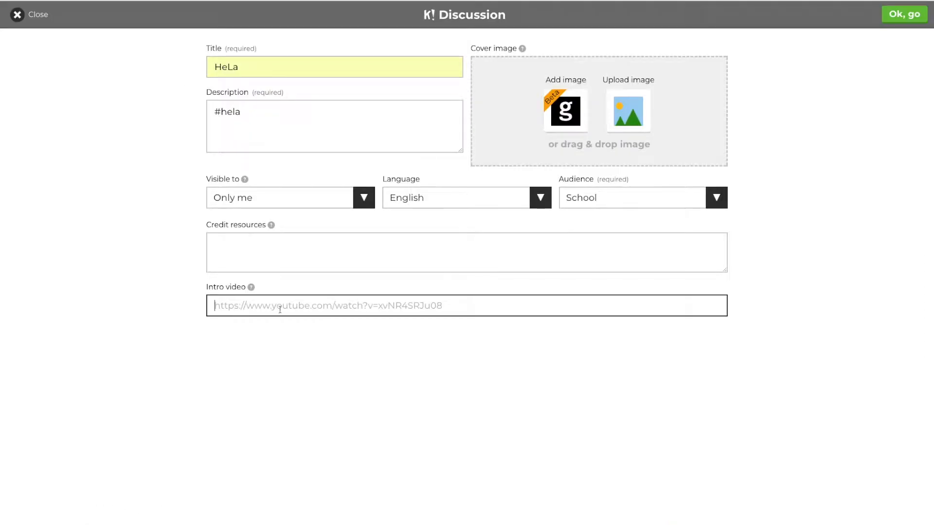
pyautogui.rightClick(277, 310)
pyautogui.click(295, 352)
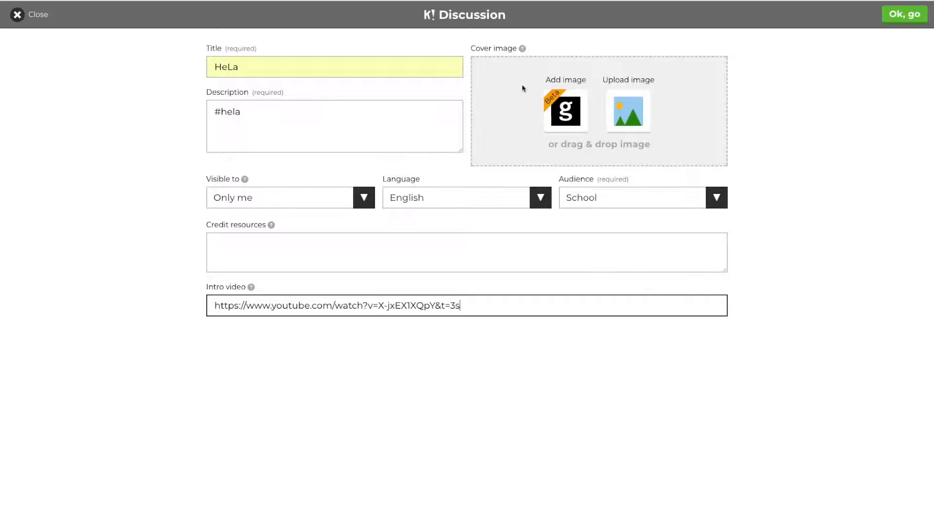
# Choose the cell-division photo from Science & Technology as the cover image.
pyautogui.click(576, 114)
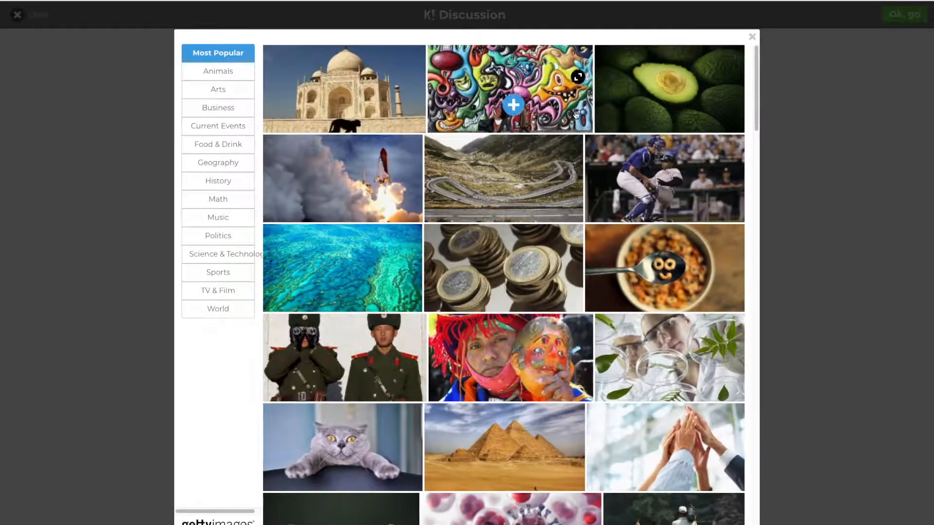
pyautogui.scroll(-2, 379, 420)
pyautogui.scroll(-2, 378, 420)
pyautogui.scroll(4, 378, 420)
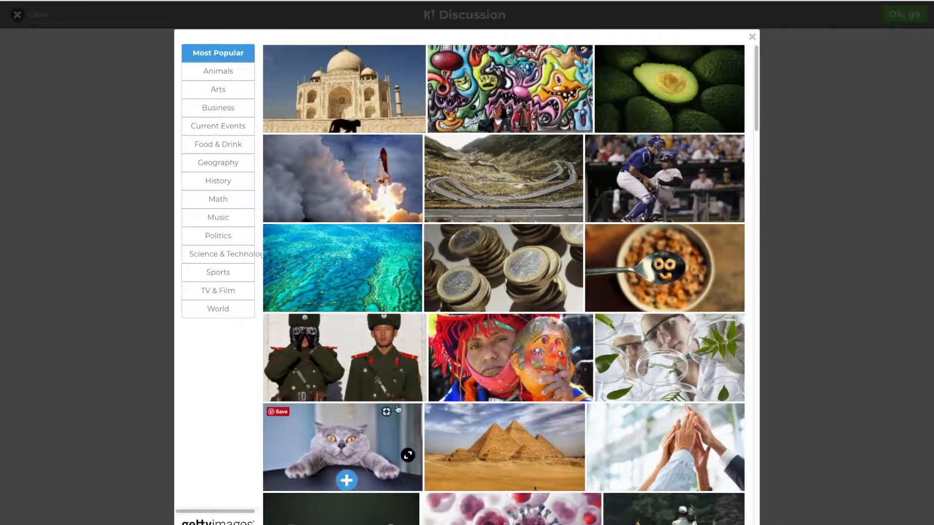
pyautogui.click(237, 249)
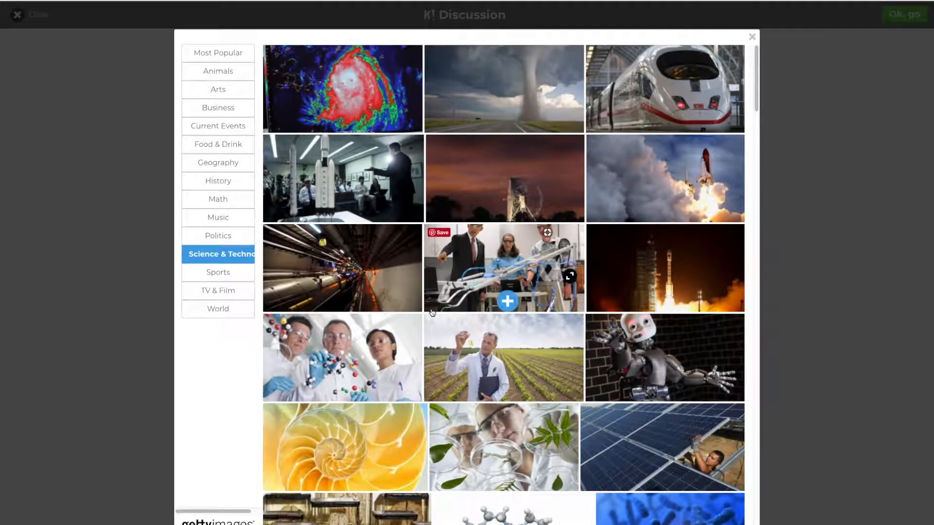
pyautogui.scroll(-4, 432, 313)
pyautogui.scroll(-3, 432, 312)
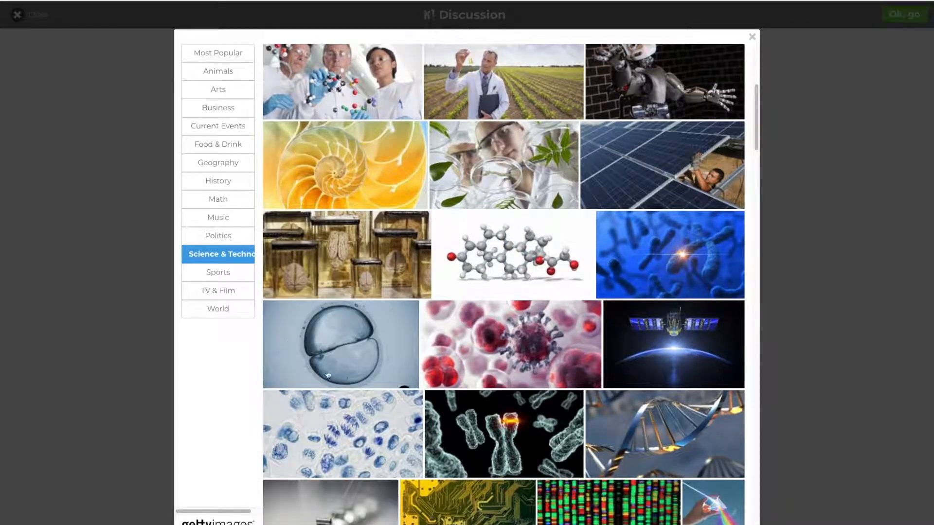
pyautogui.click(345, 348)
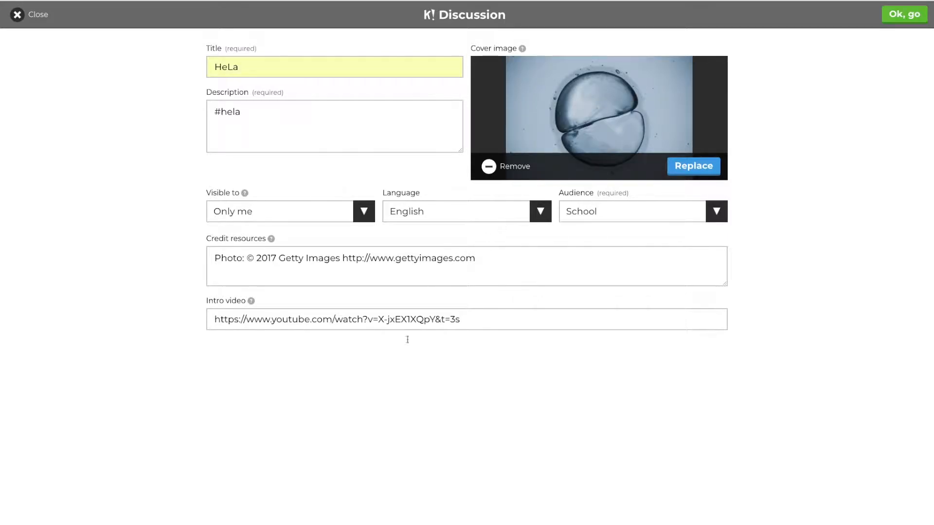
# Save the discussion details and open Question 1 for editing.
pyautogui.click(901, 18)
pyautogui.click(488, 184)
pyautogui.click(281, 67)
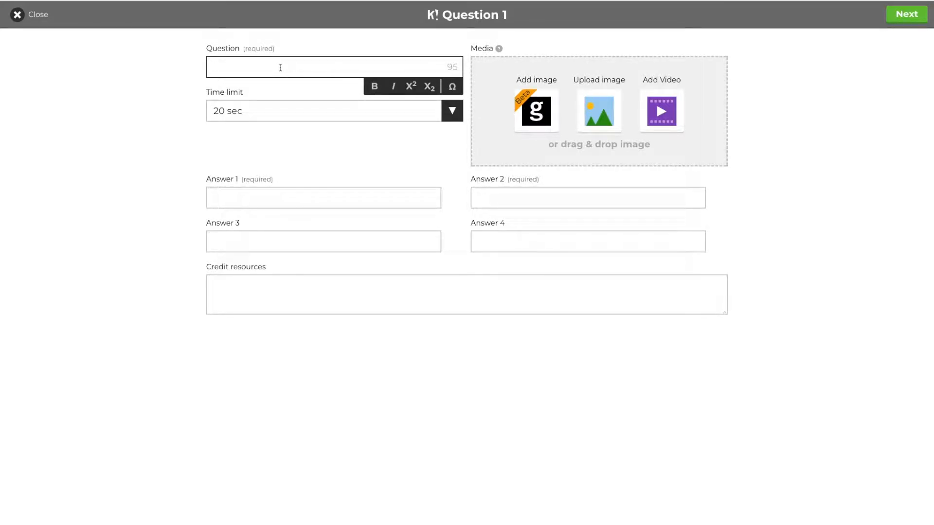
# Ask 'Do you think it was ethical to obtain HeLa's cells without consent?' with a 20 sec limit.
pyautogui.write('Do you think t')
pyautogui.press('BackSpace')
pyautogui.press('BackSpace')
pyautogui.write('it was ethi')
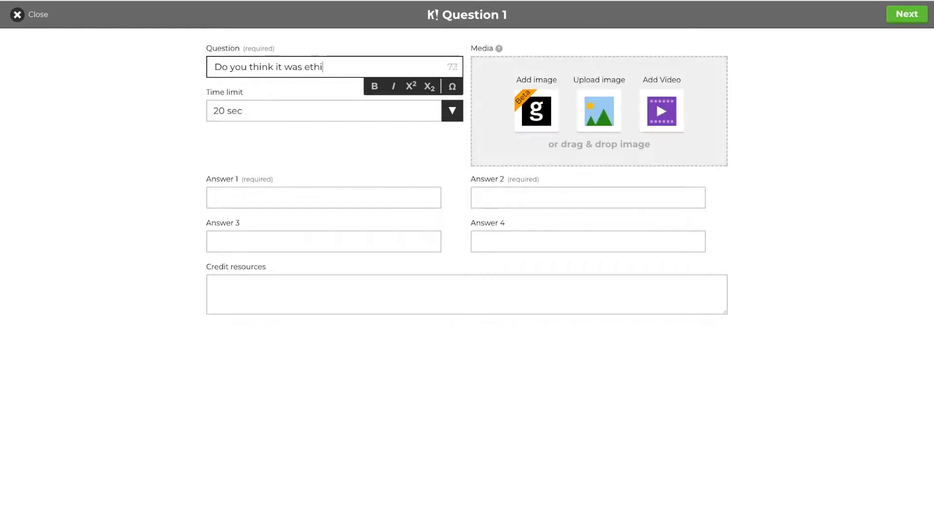
pyautogui.write('cal to obtain H')
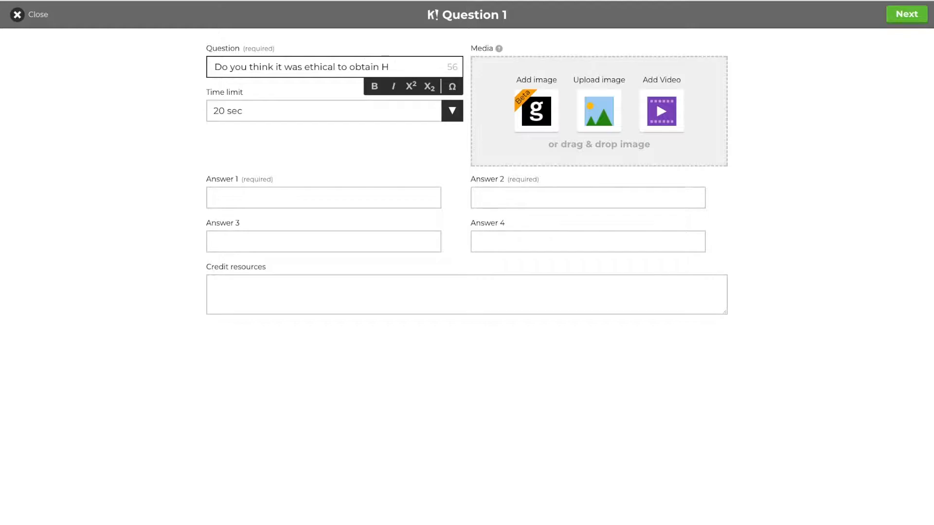
pyautogui.write("eLa's cells without consent?")
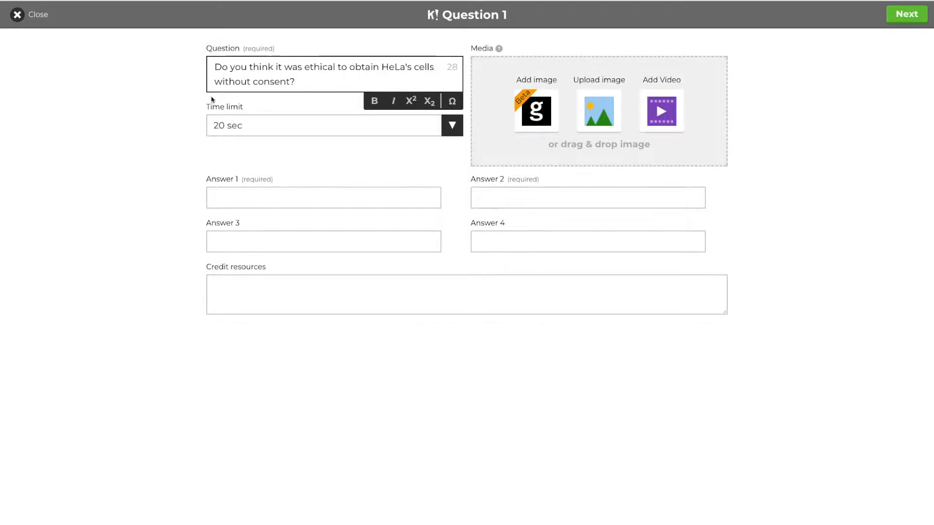
pyautogui.click(300, 131)
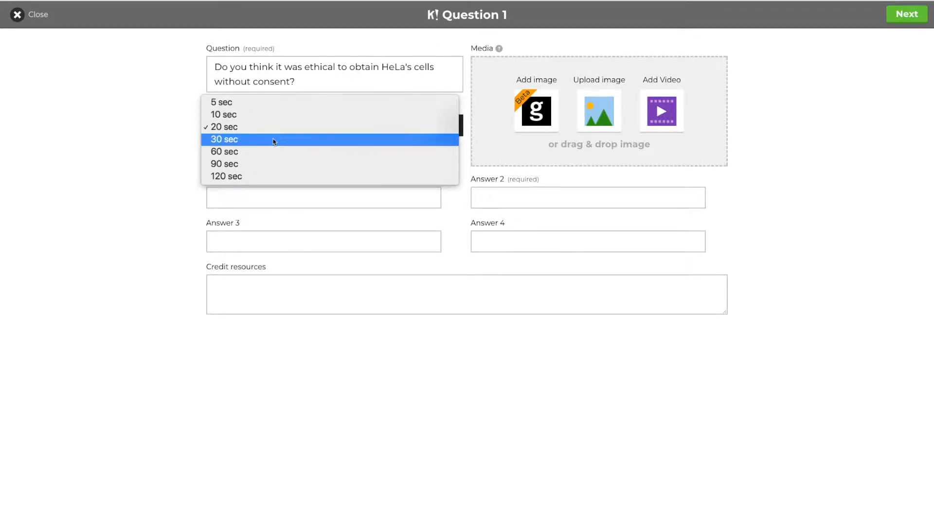
pyautogui.click(164, 146)
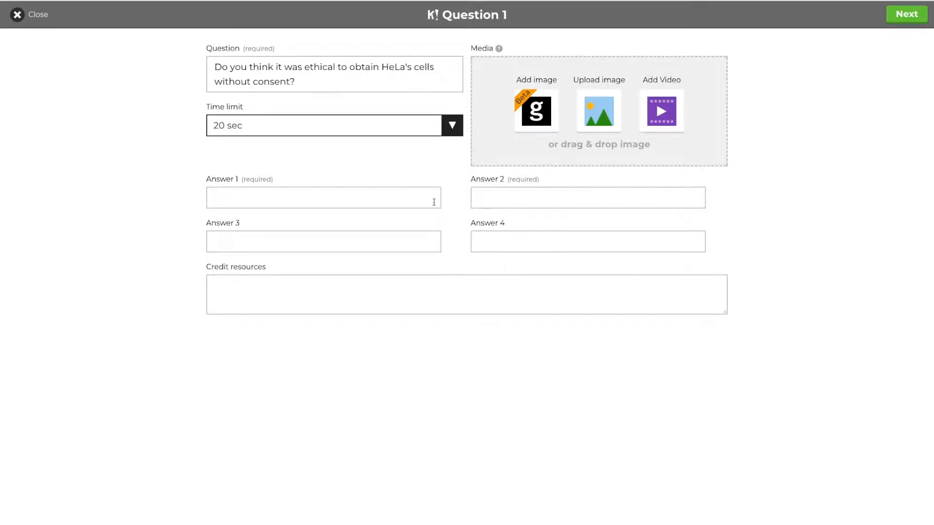
pyautogui.click(450, 197)
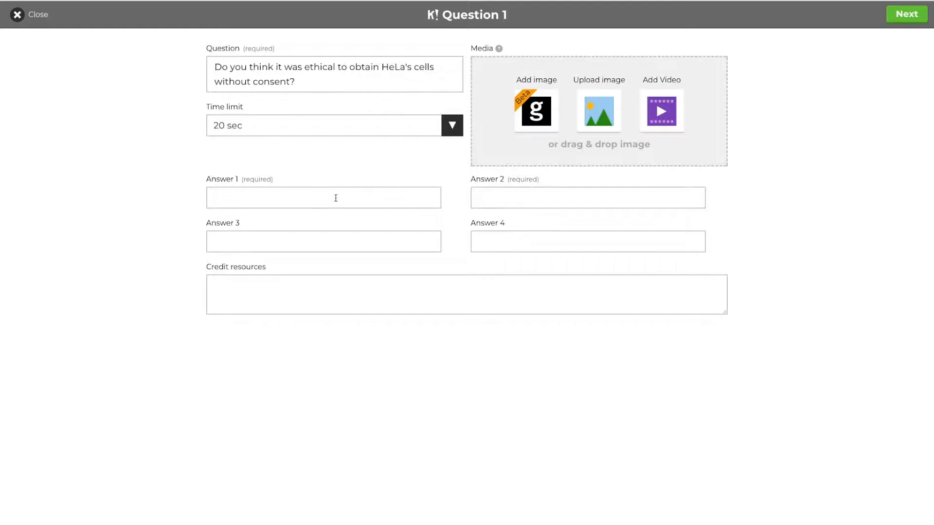
# Fill in answers Yes, Yes but, No and NO however, then finish the question.
pyautogui.click(275, 194)
pyautogui.write('Yes')
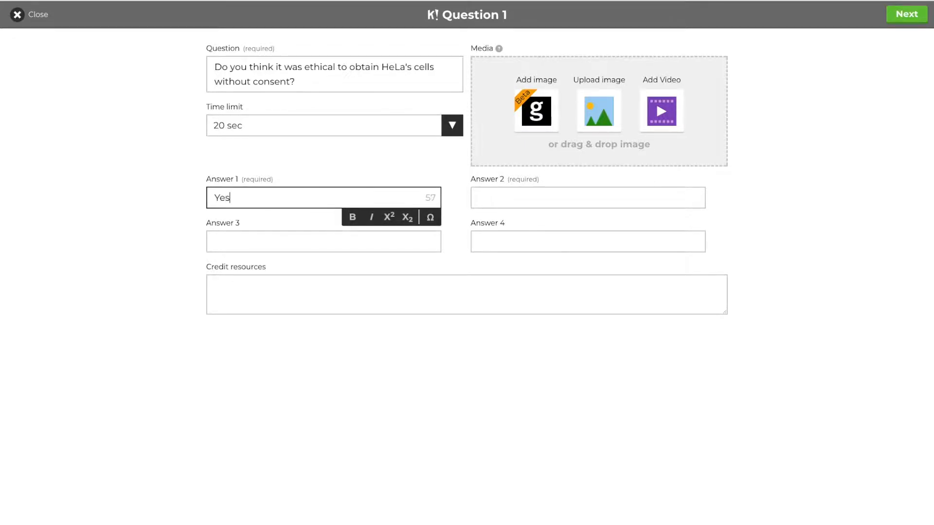
pyautogui.click(276, 234)
pyautogui.write('No')
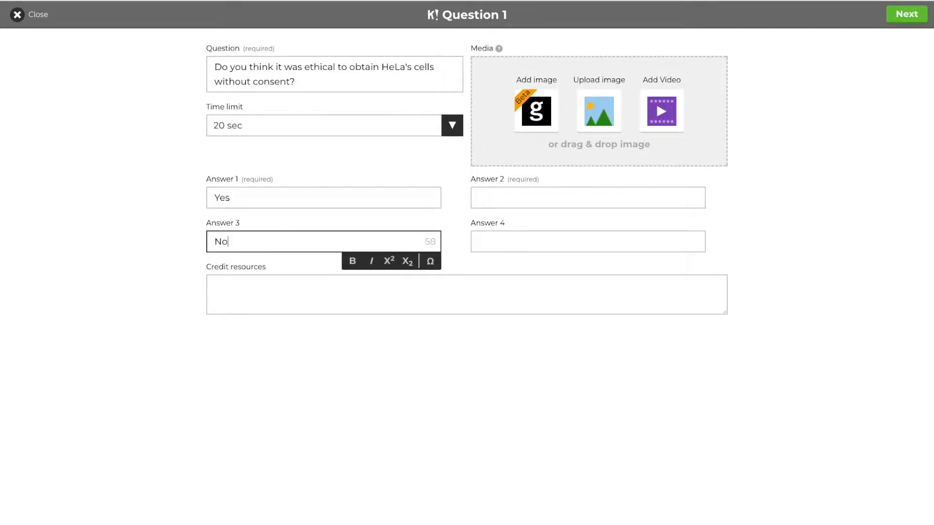
pyautogui.click(484, 201)
pyautogui.write('Yes but')
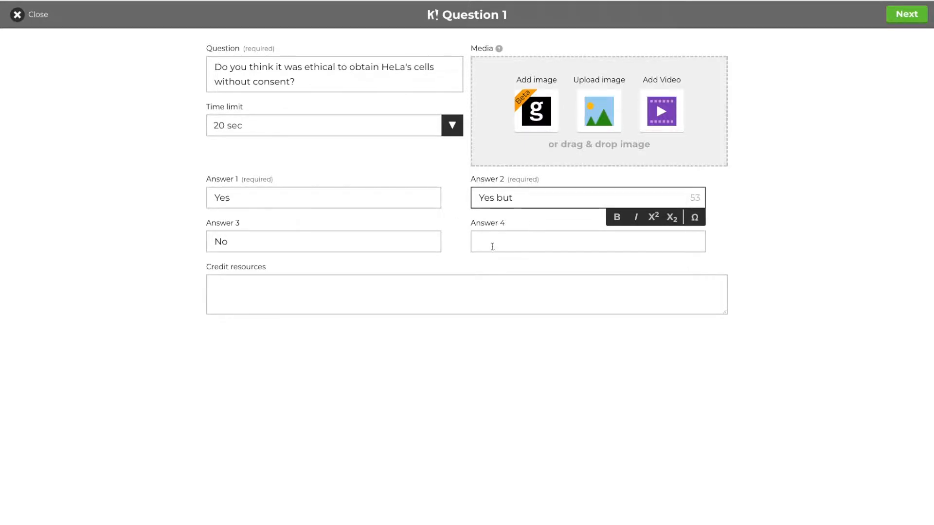
pyautogui.click(484, 243)
pyautogui.write('NO however')
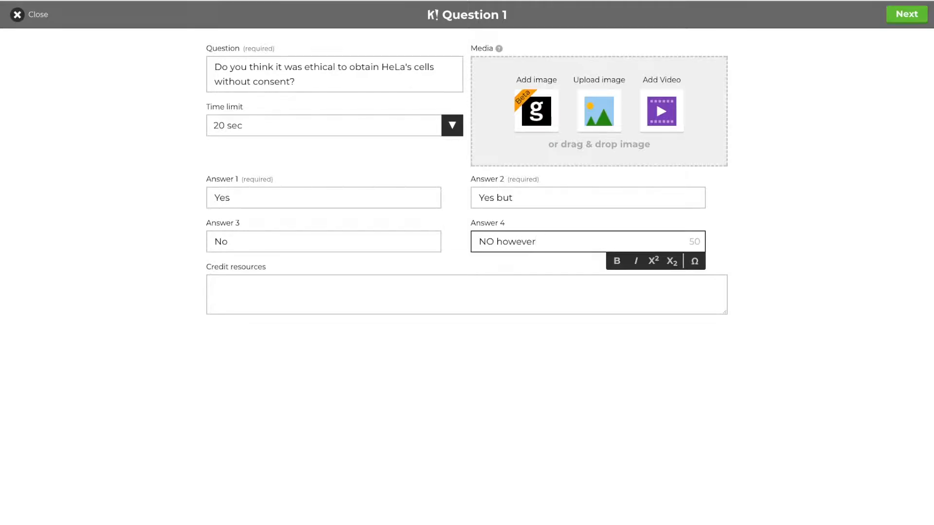
pyautogui.click(444, 292)
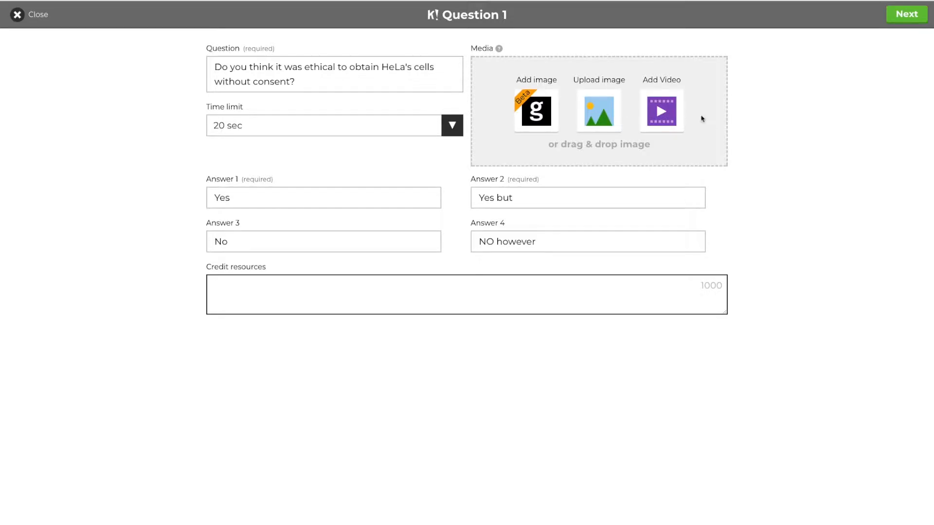
pyautogui.click(907, 14)
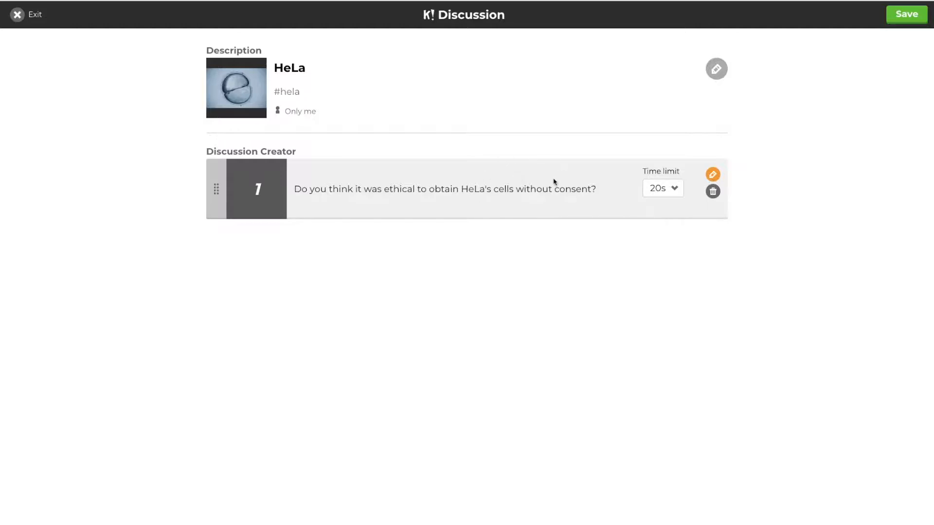
# Save HeLa, open its preview, and turn Answer Streak Bonus and Podium off.
pyautogui.click(896, 15)
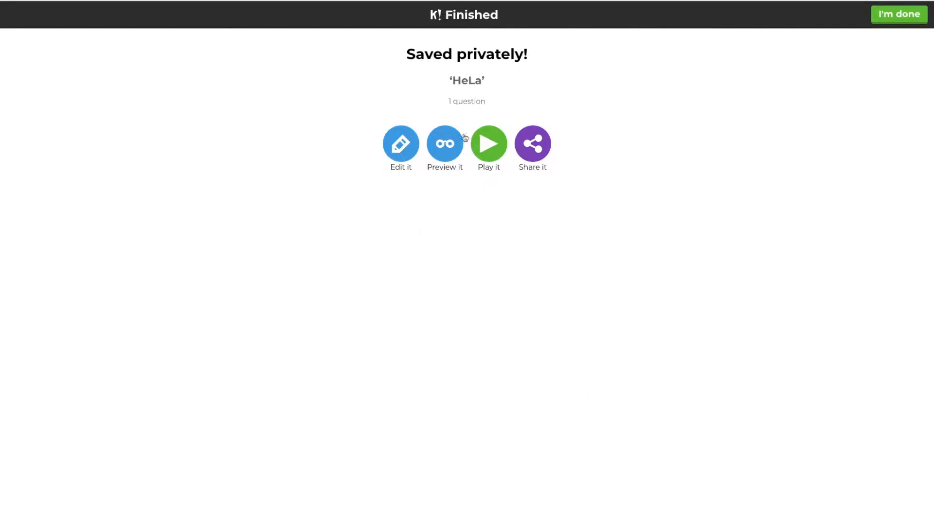
pyautogui.click(448, 146)
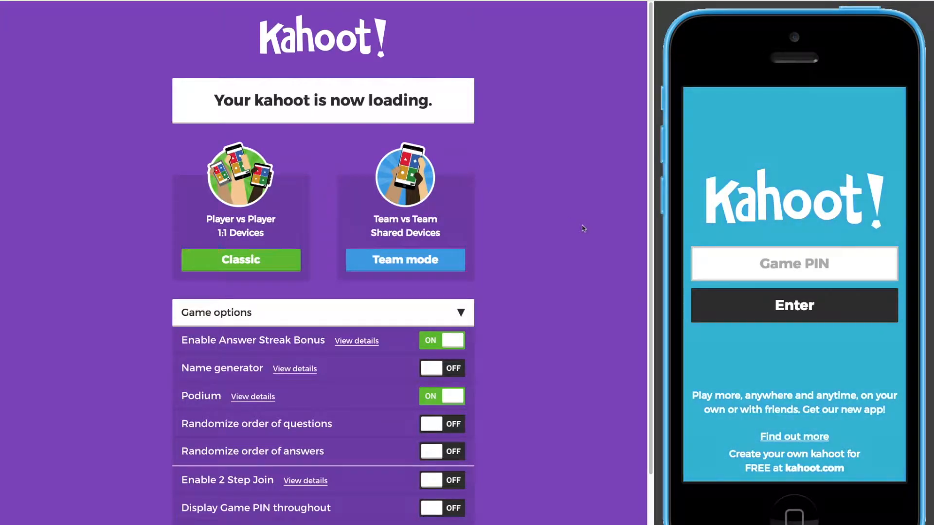
pyautogui.scroll(-1, 533, 269)
pyautogui.scroll(-1, 533, 268)
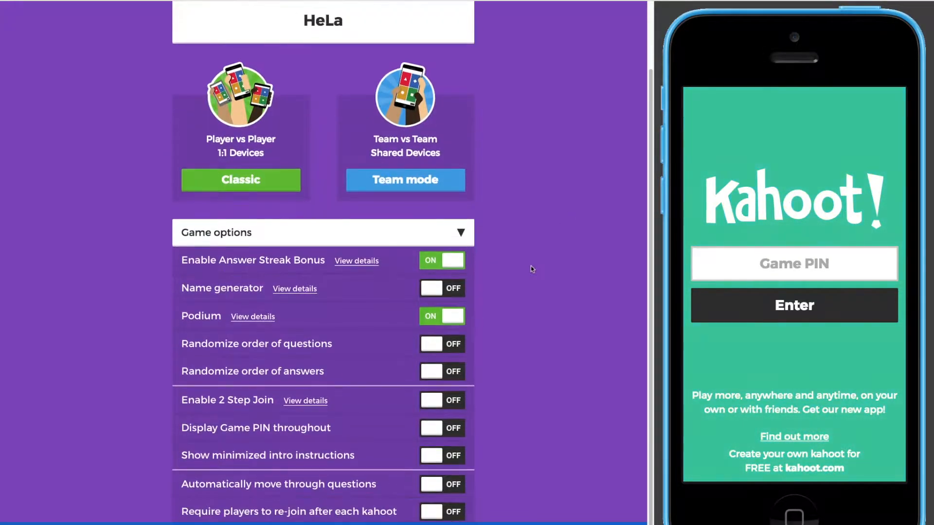
pyautogui.click(439, 264)
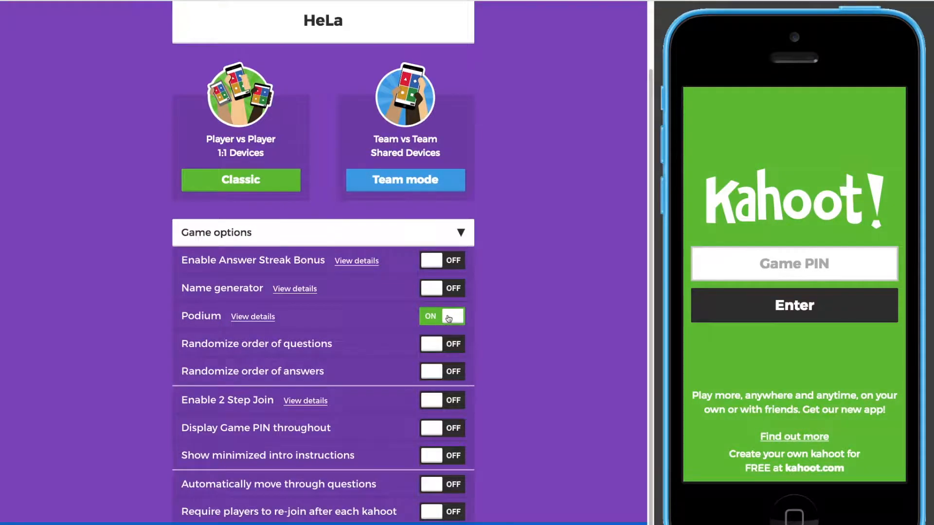
pyautogui.click(449, 317)
pyautogui.scroll(-1, 562, 231)
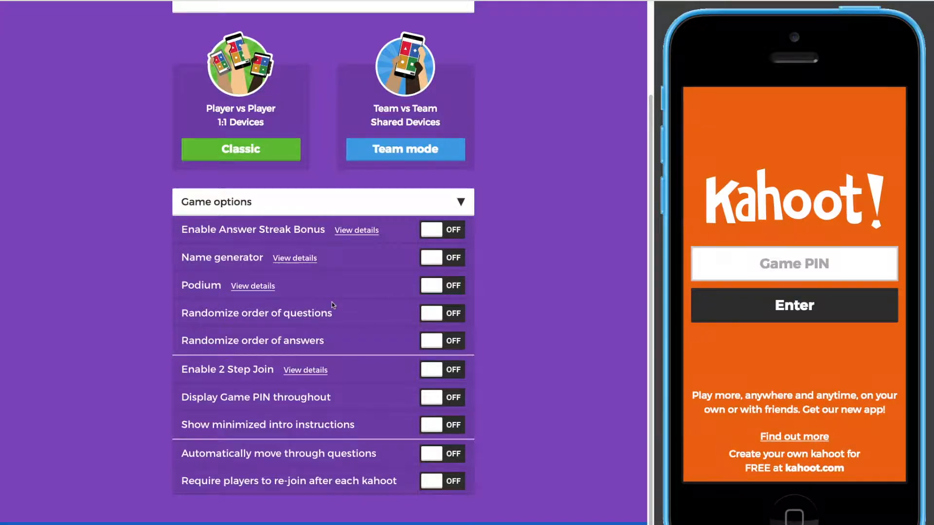
pyautogui.scroll(3, 335, 302)
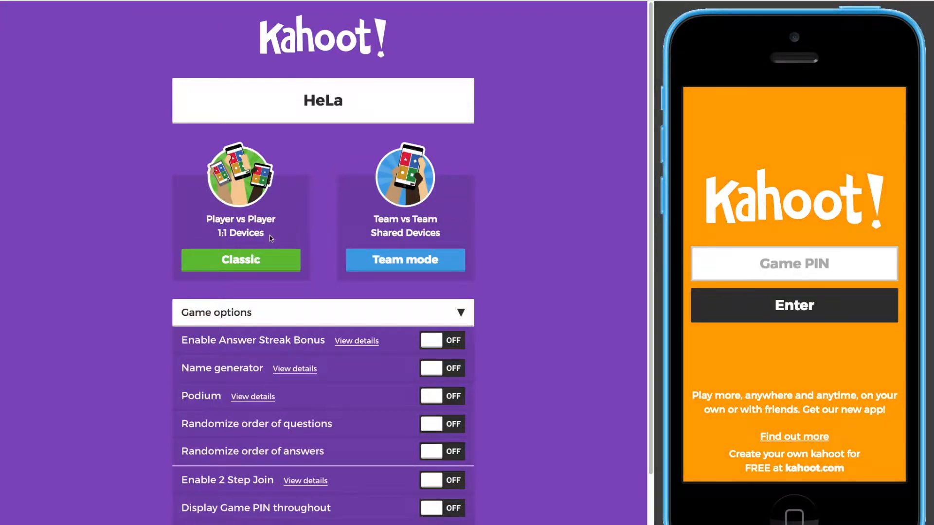
# Launch the HeLa discussion as a Classic player-versus-player game to show its Game PIN lobby.
pyautogui.click(273, 268)
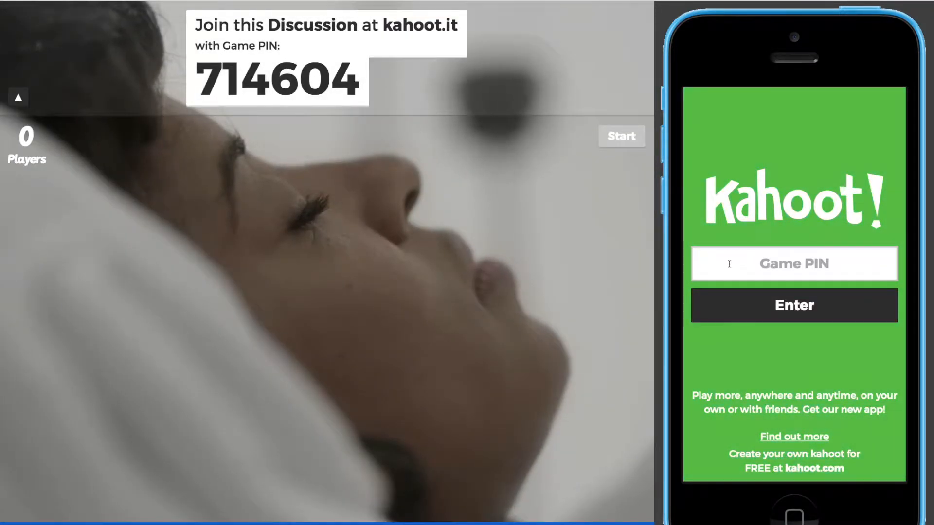
# Join from the phone with Game PIN 714604 under the suggested nickname, then start the game.
pyautogui.click(729, 264)
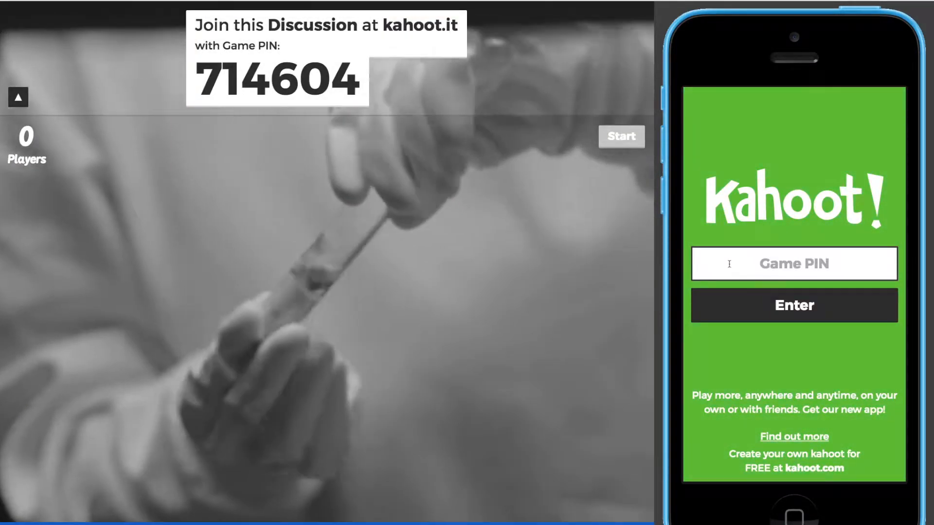
pyautogui.write('714604')
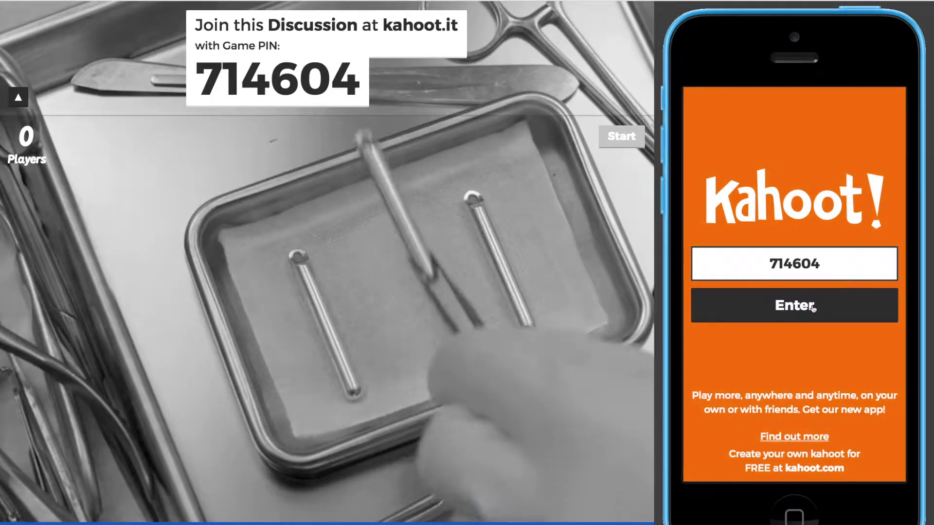
pyautogui.click(813, 306)
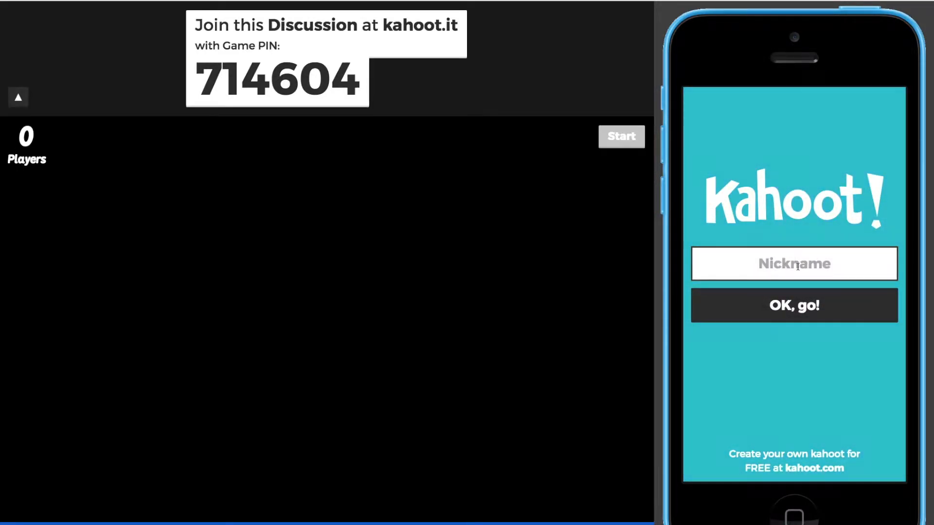
pyautogui.write('elementelephant')
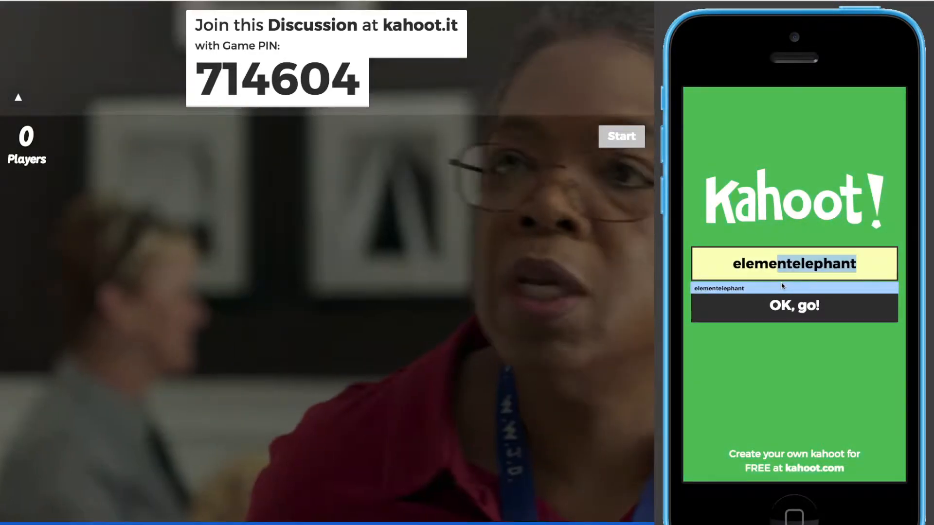
pyautogui.click(781, 287)
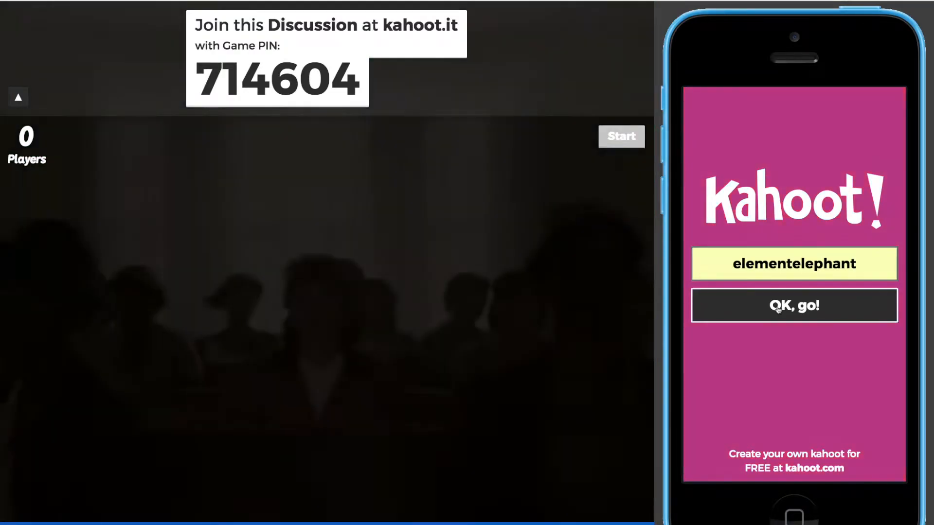
pyautogui.click(778, 310)
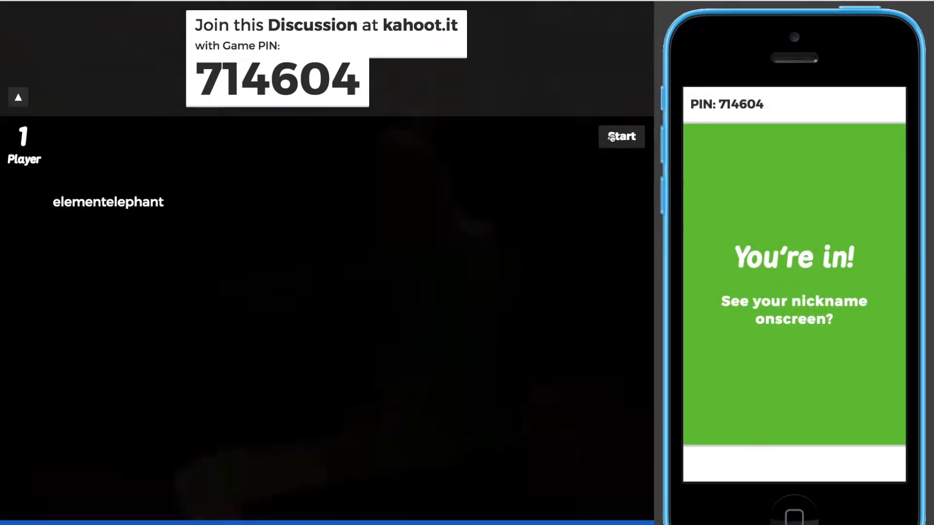
pyautogui.click(606, 141)
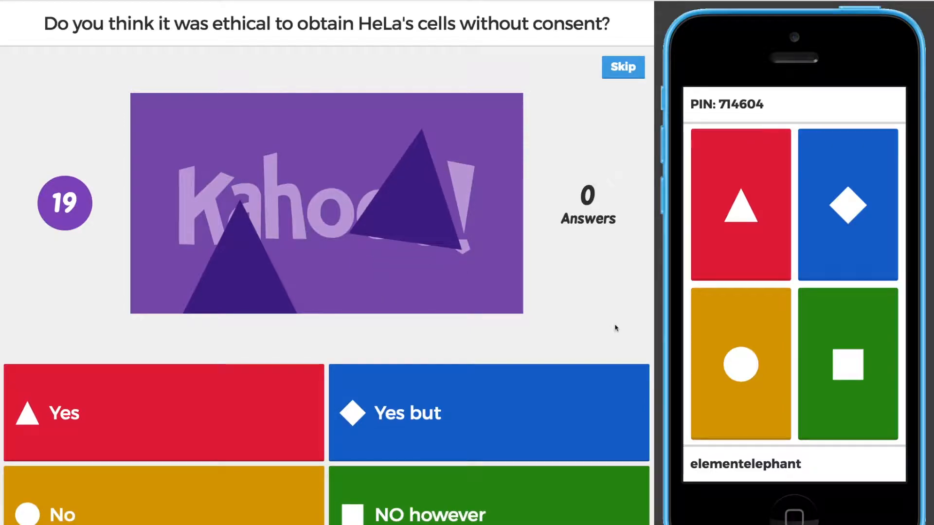
# Vote No on the phone, then advance from the vote tally to the top scorers.
pyautogui.click(745, 336)
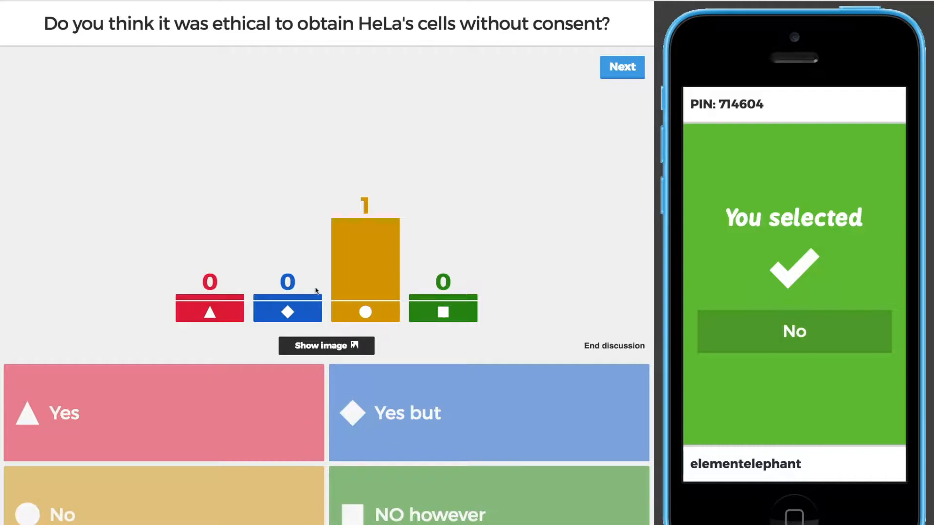
pyautogui.click(624, 67)
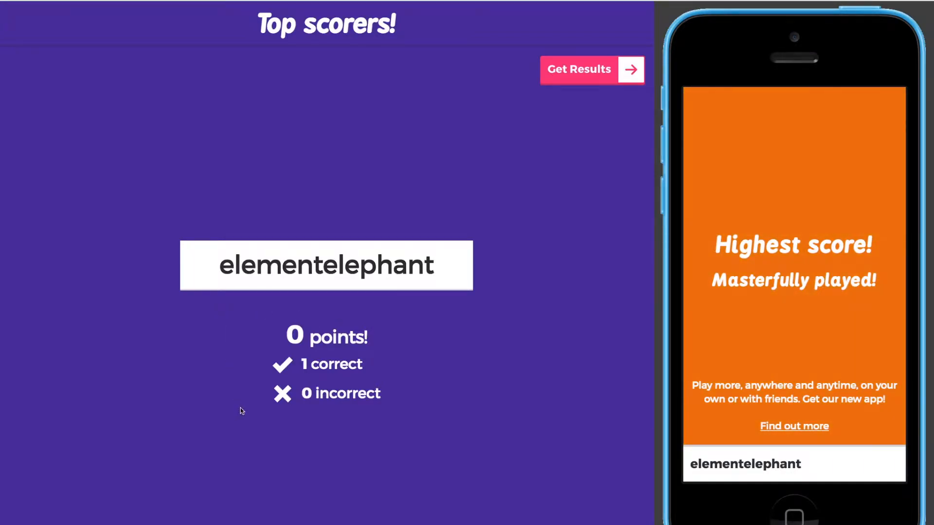
# Finish the game, send four-star happy feedback from the phone, view the statistics, and save the results.
pyautogui.click(615, 69)
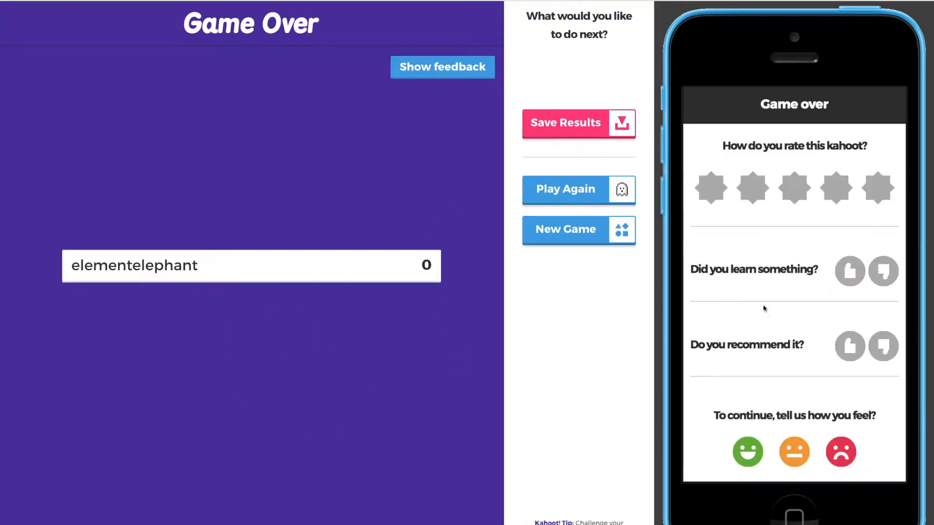
pyautogui.click(835, 197)
pyautogui.click(856, 279)
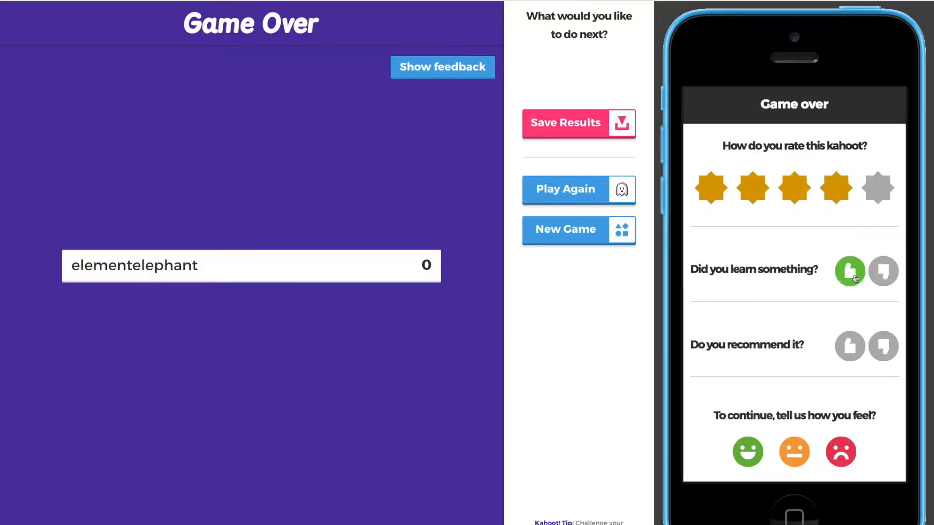
pyautogui.click(851, 352)
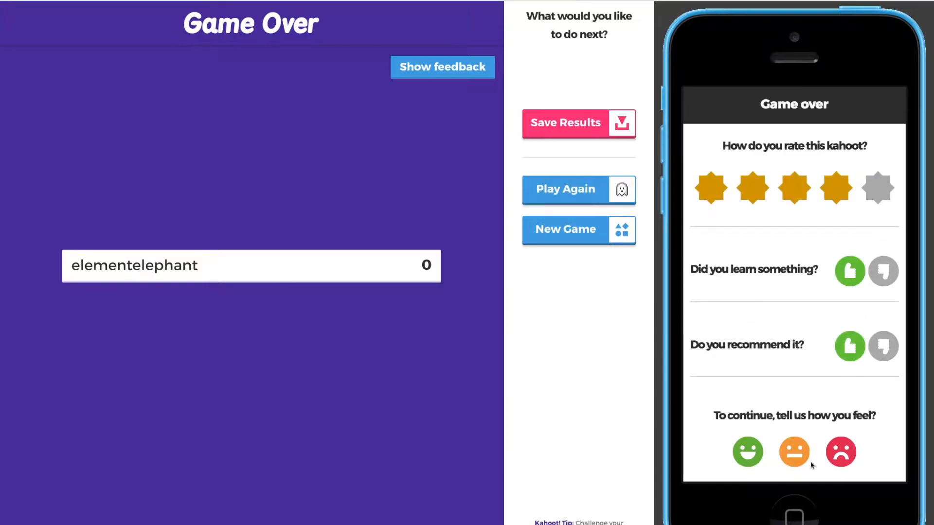
pyautogui.click(757, 455)
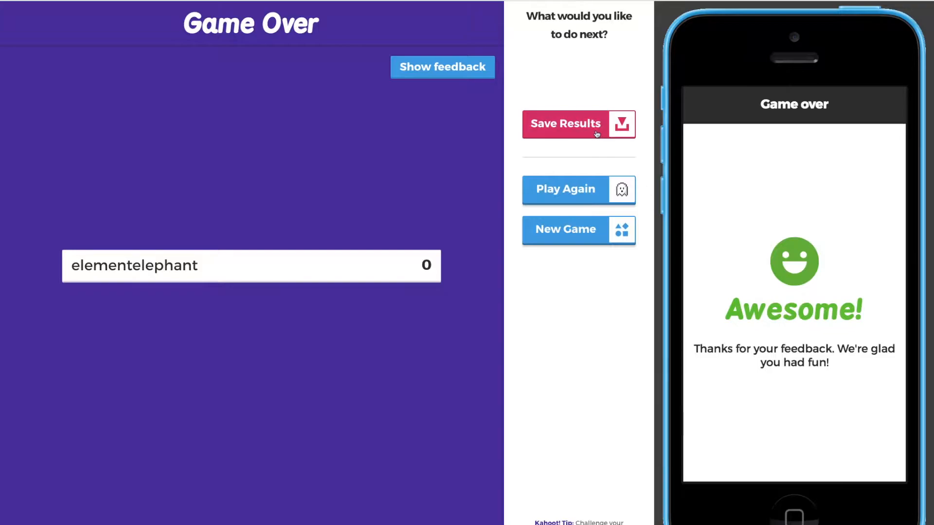
pyautogui.click(462, 72)
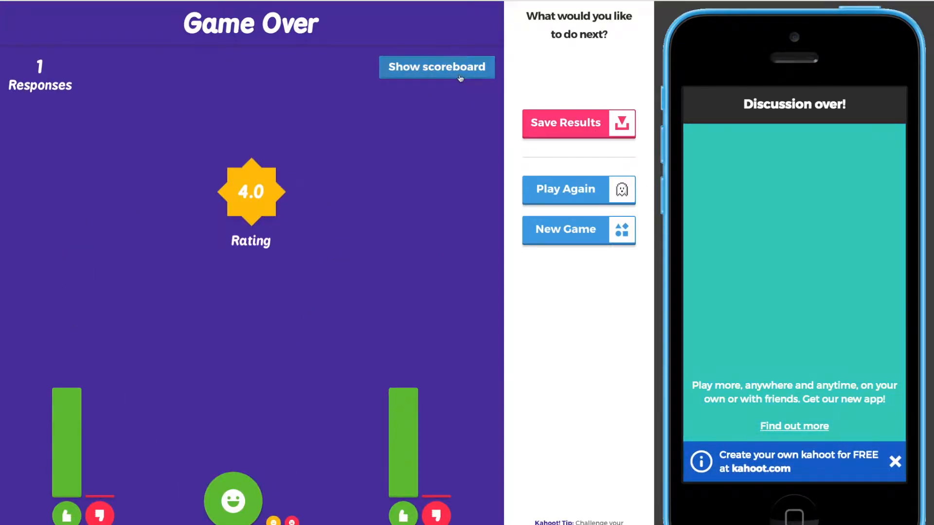
pyautogui.click(574, 133)
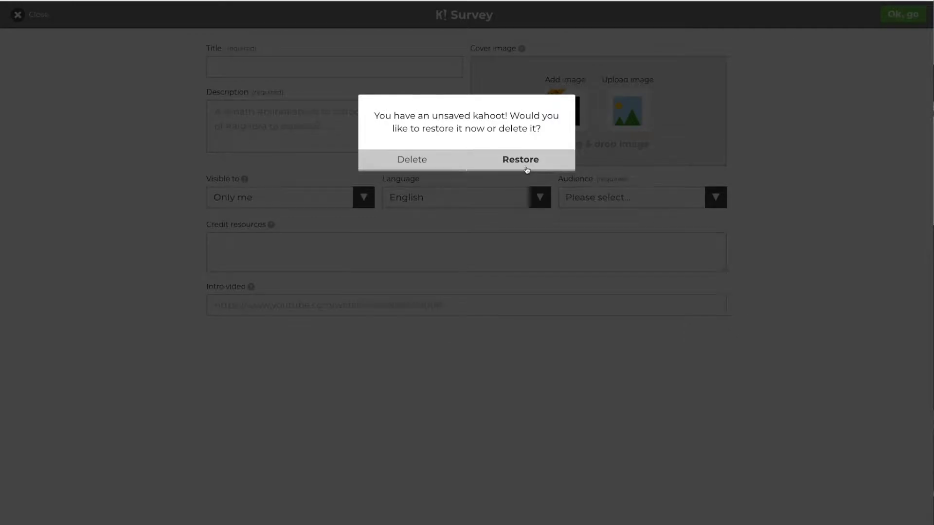
# Discard the old unsaved kahoot and enter title HeLa, description #hela and audience School.
pyautogui.click(462, 166)
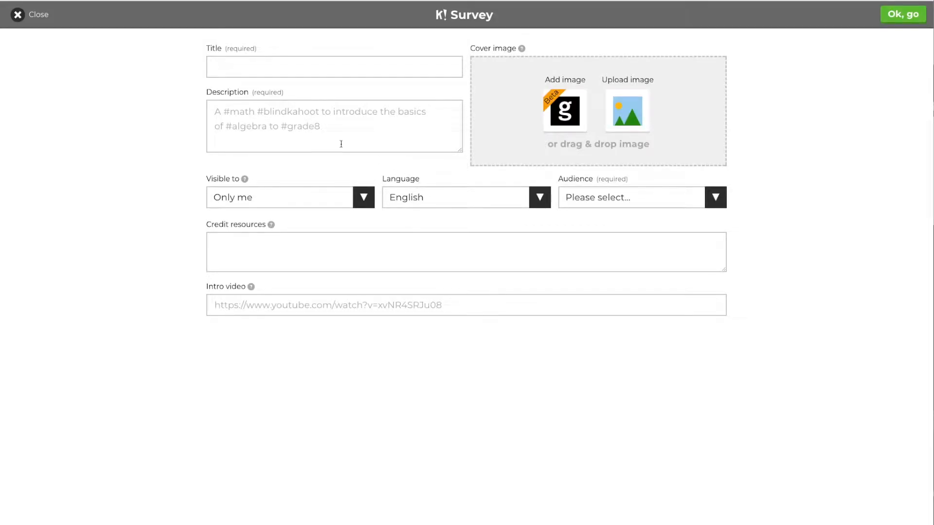
pyautogui.click(224, 63)
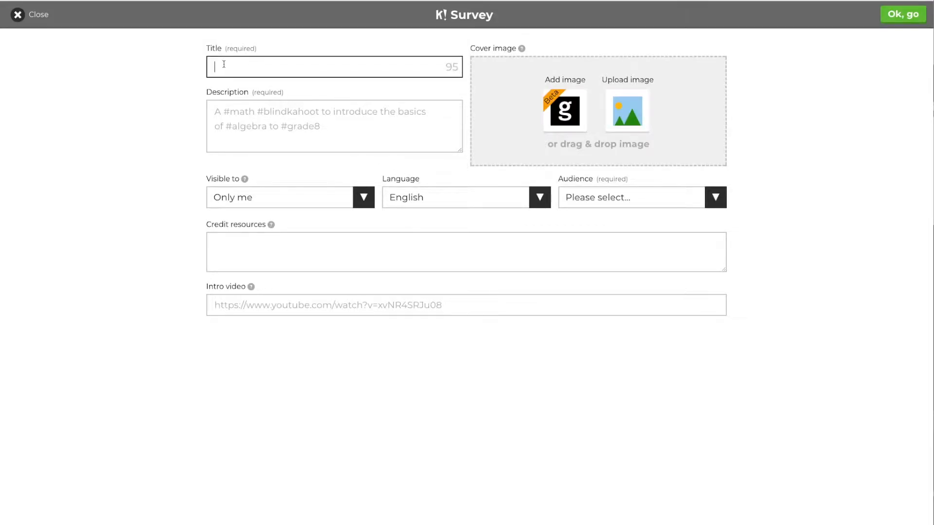
pyautogui.write('HeLa')
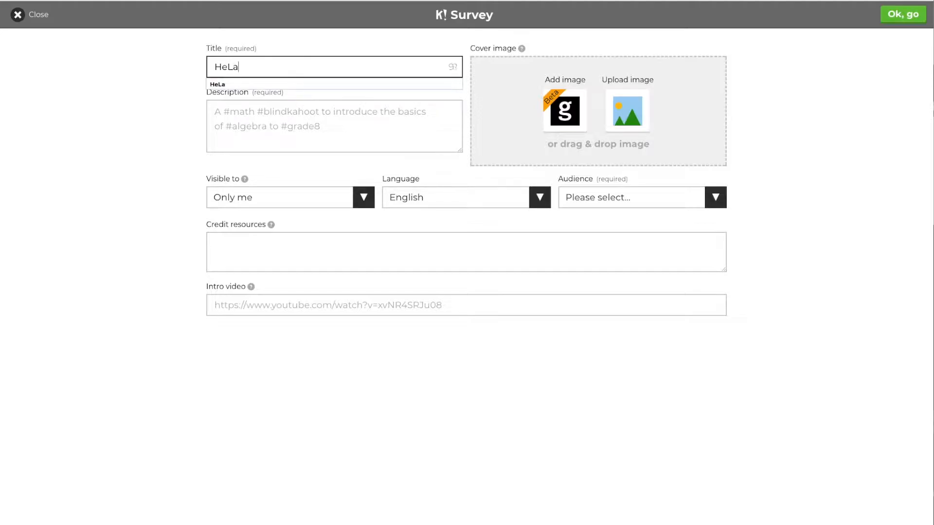
pyautogui.click(344, 85)
pyautogui.click(303, 123)
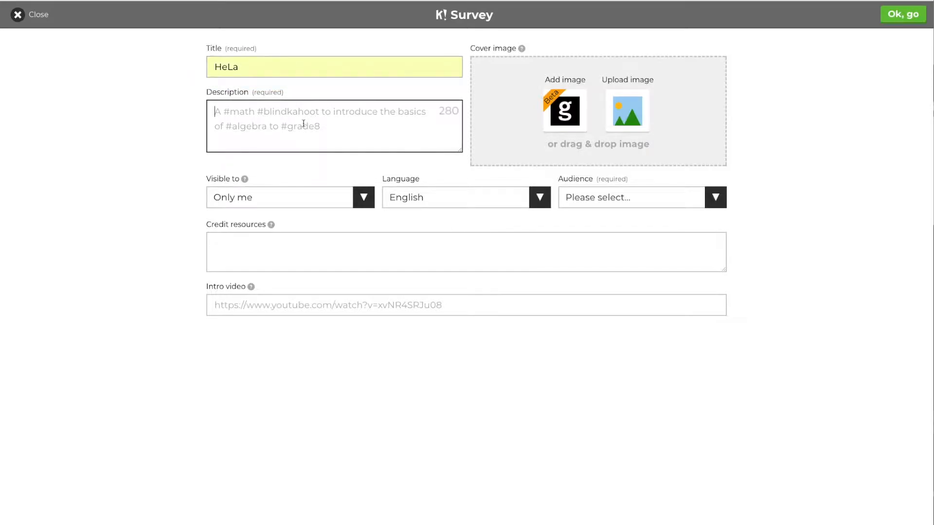
pyautogui.write('#hela')
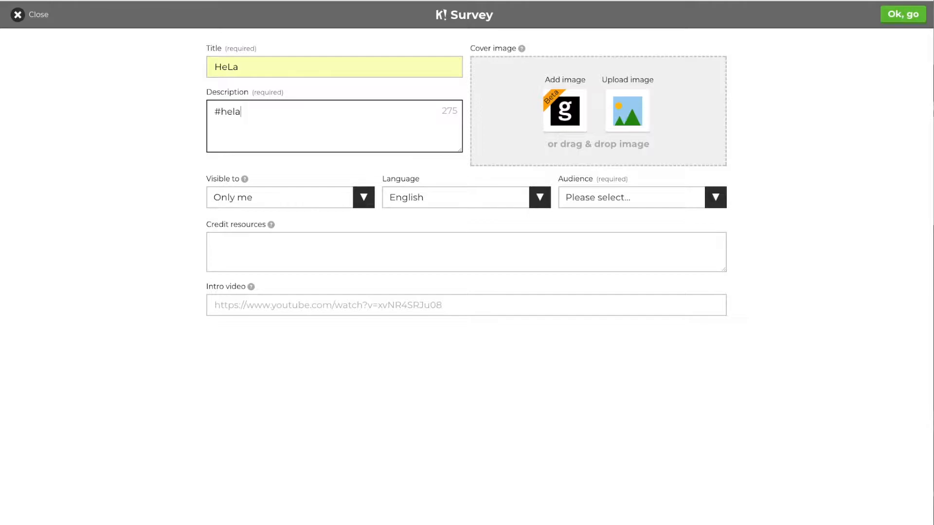
pyautogui.click(615, 205)
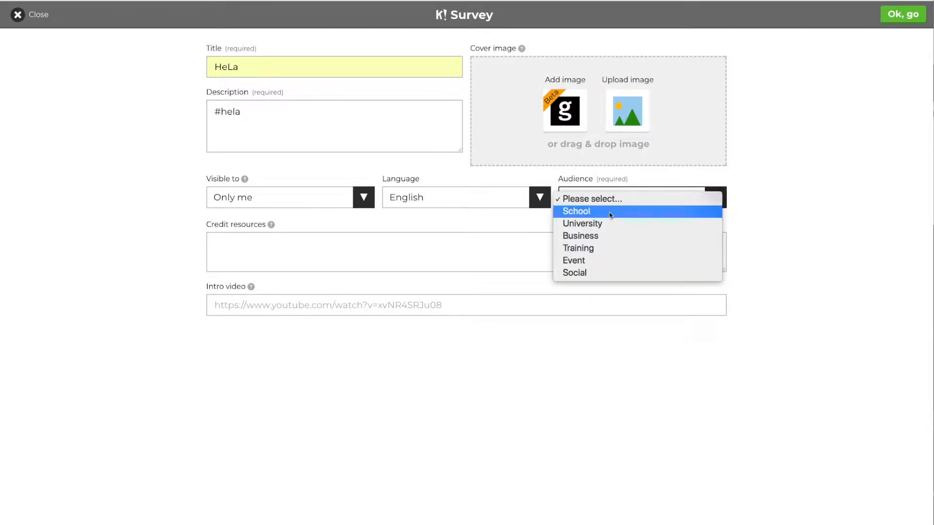
pyautogui.click(611, 216)
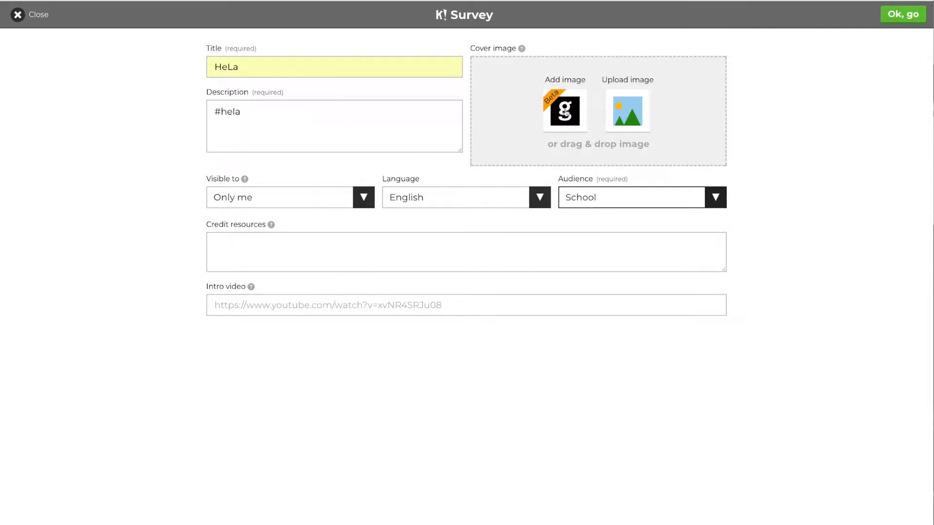
# Use a blue cell micrograph from Science & Technology as the cover and confirm the details.
pyautogui.click(572, 111)
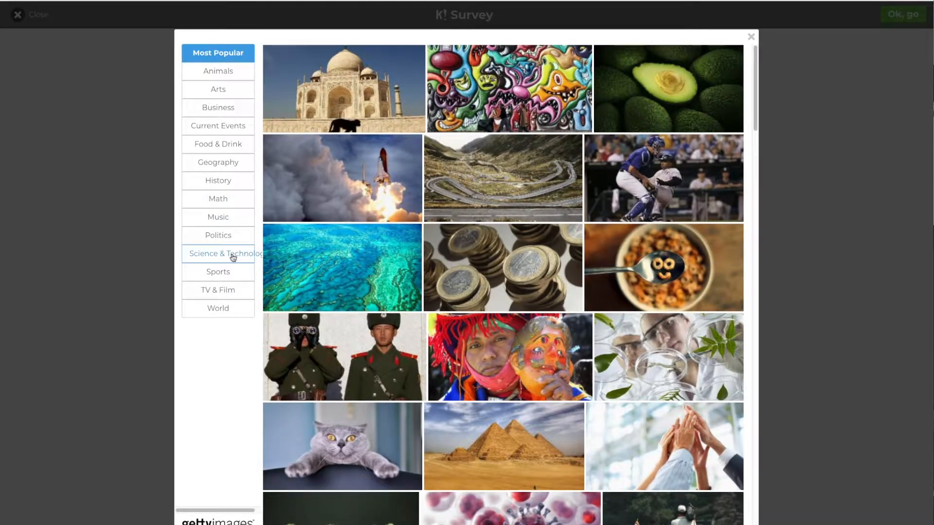
pyautogui.click(229, 254)
pyautogui.scroll(-5, 623, 265)
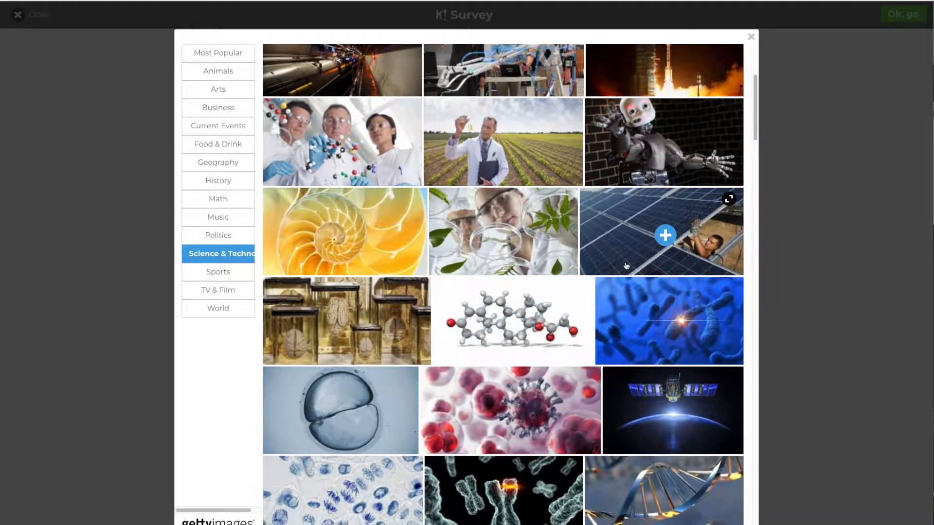
pyautogui.scroll(-2, 627, 265)
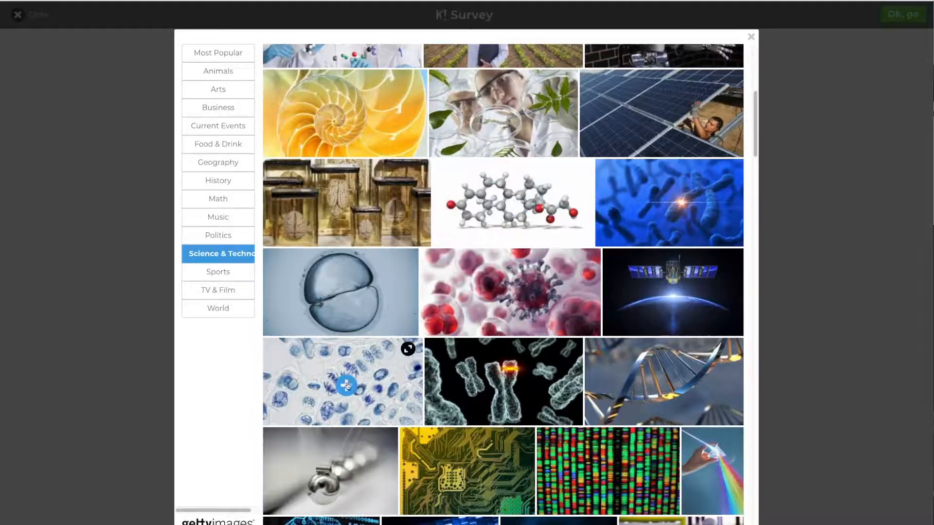
pyautogui.click(348, 388)
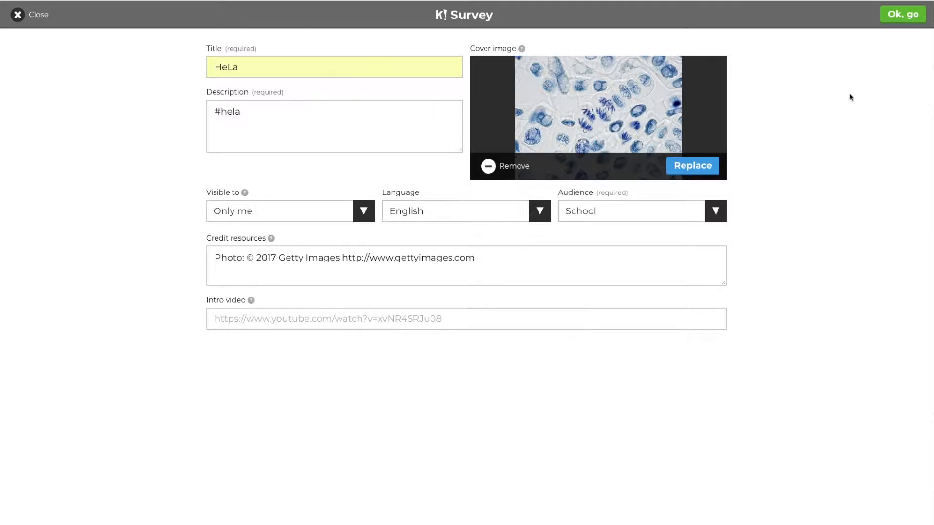
pyautogui.click(895, 17)
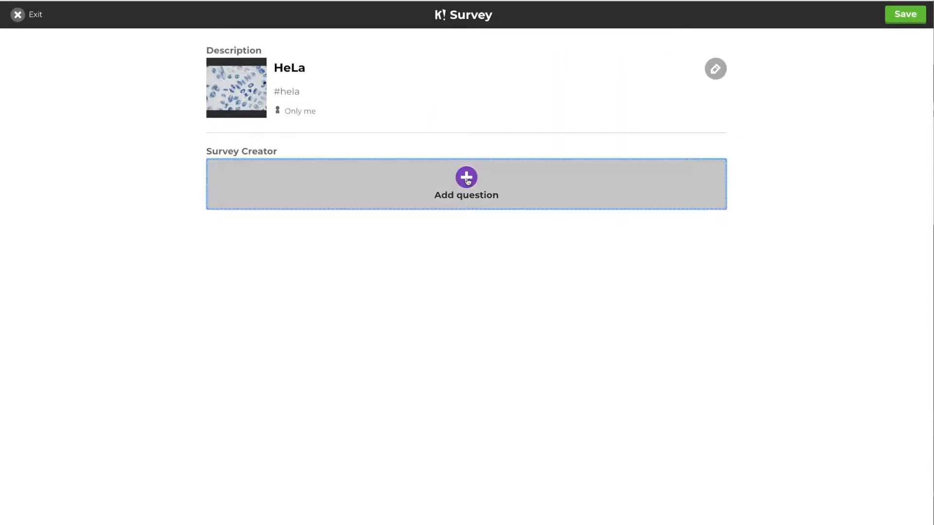
# Add question 1 with the pasted HeLa-movie question text and a 20 sec time limit.
pyautogui.click(467, 178)
pyautogui.click(344, 67)
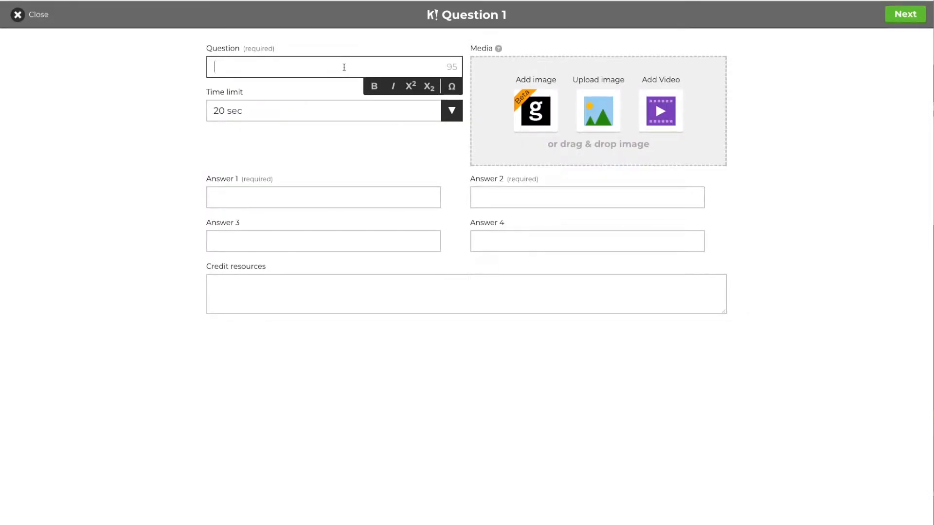
pyautogui.write("Do you feel that the movie was a good rep. of HeLa's life?")
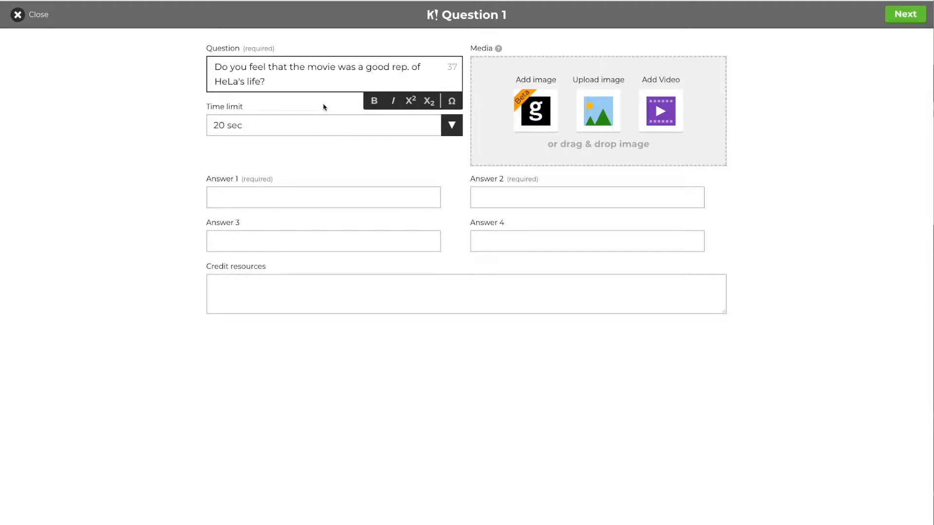
pyautogui.click(251, 128)
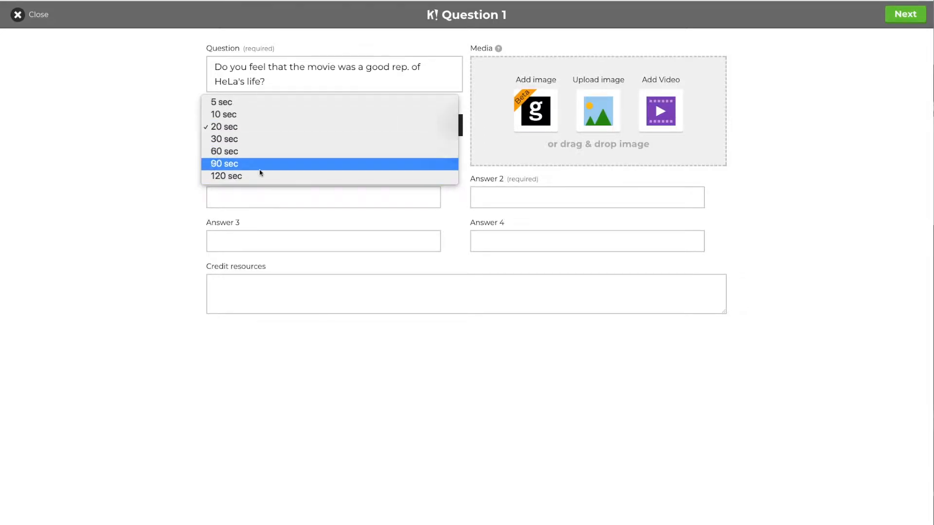
pyautogui.click(270, 129)
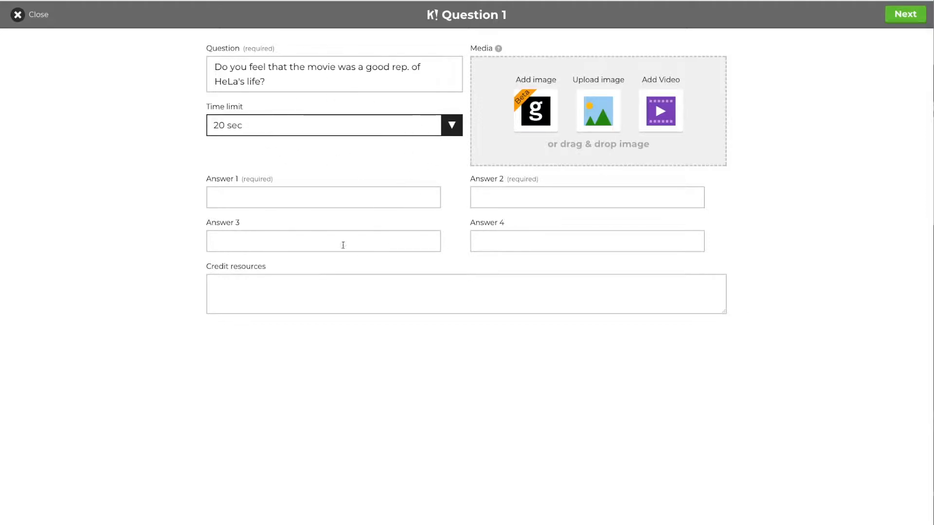
# Enter the four answers: yes, no, yes but, no however.
pyautogui.click(413, 196)
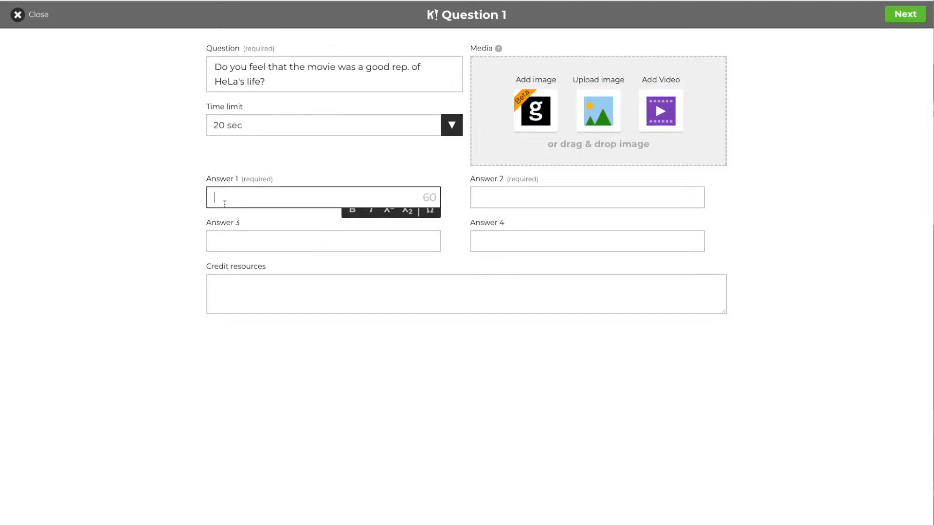
pyautogui.write('yes')
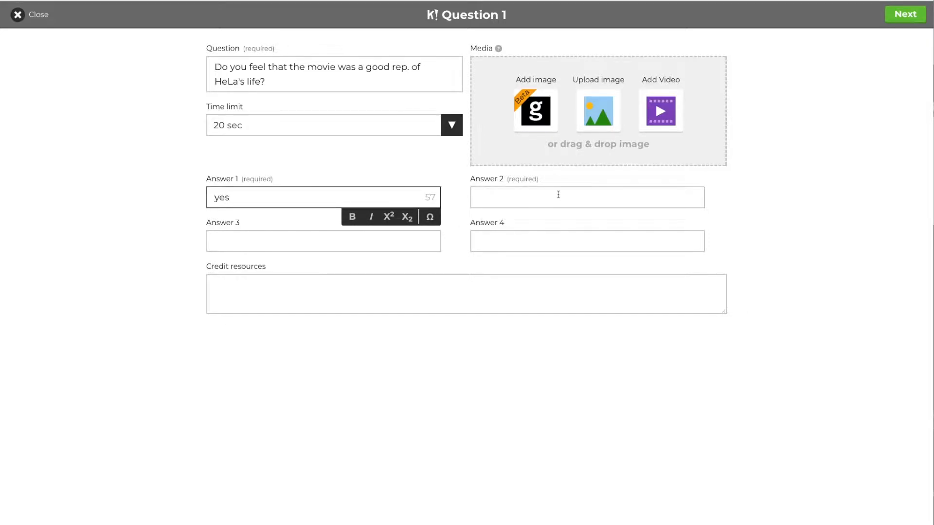
pyautogui.click(557, 196)
pyautogui.write('no')
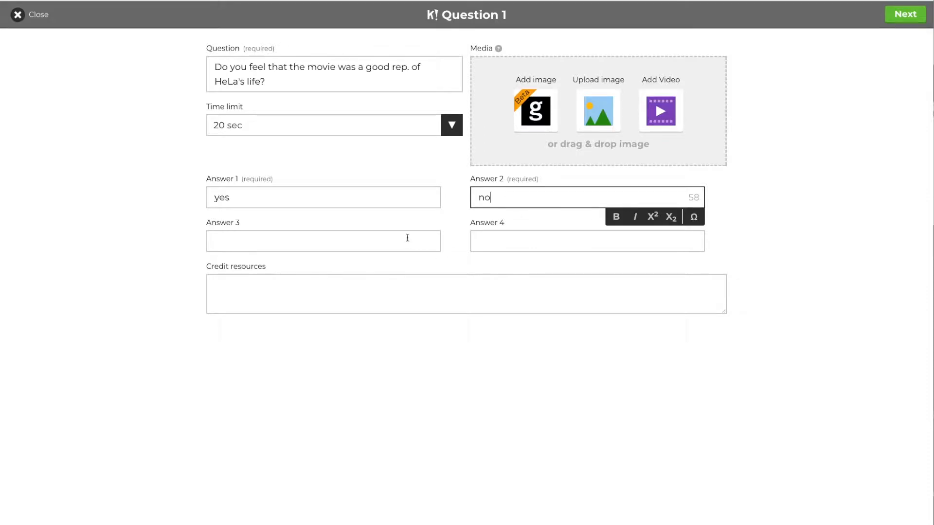
pyautogui.click(407, 237)
pyautogui.write('yes but')
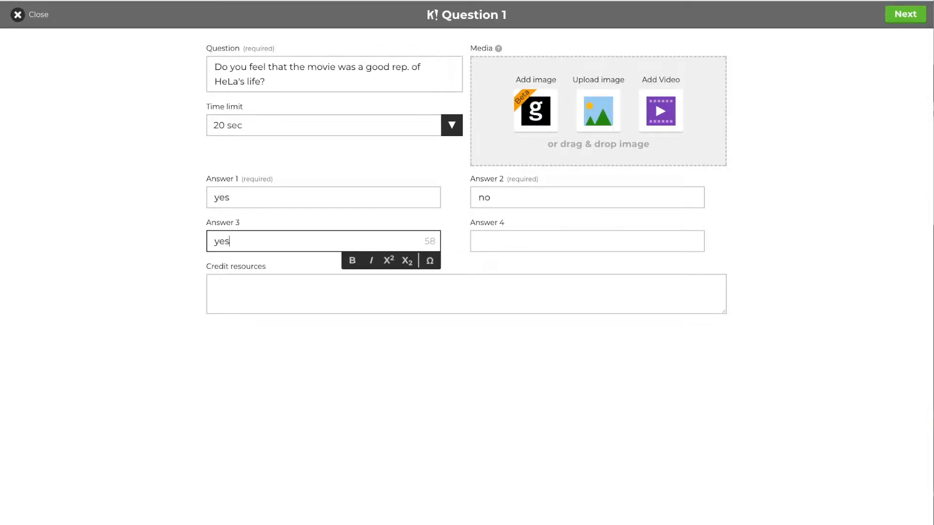
pyautogui.click(599, 245)
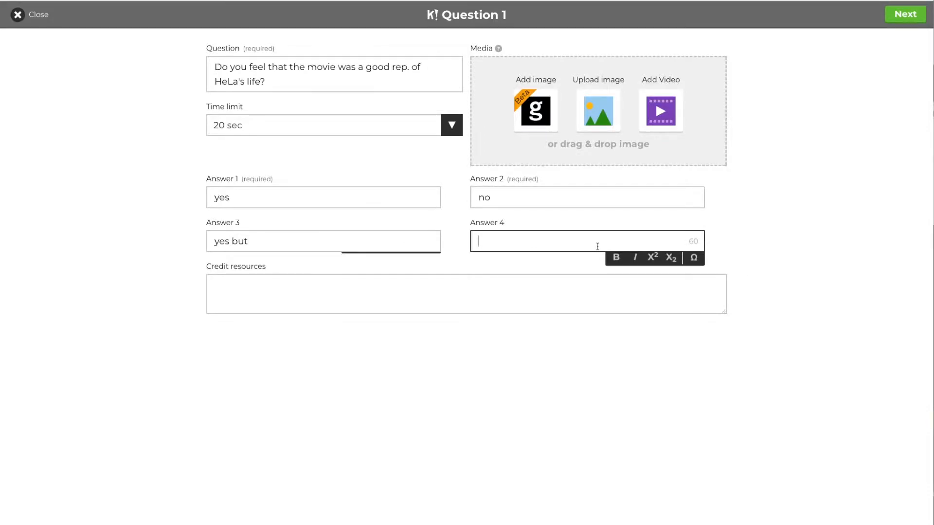
pyautogui.write('no however')
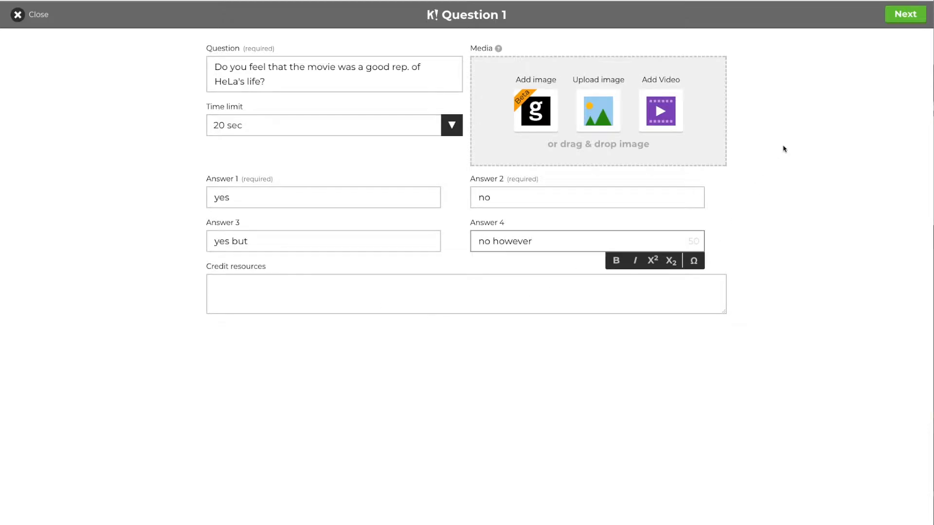
pyautogui.click(547, 114)
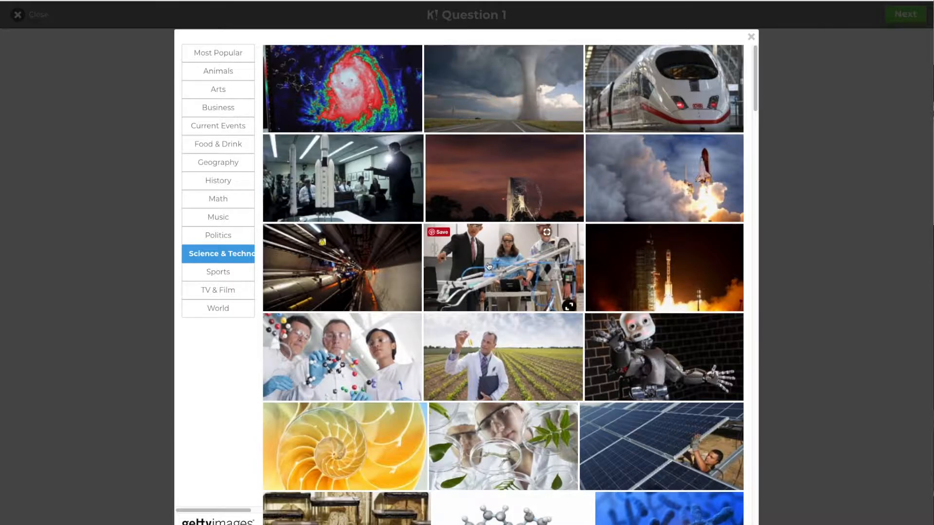
# Attach the Getty photo of scientists holding a molecule model and return to the survey overview.
pyautogui.scroll(-5, 505, 273)
pyautogui.scroll(-1, 489, 265)
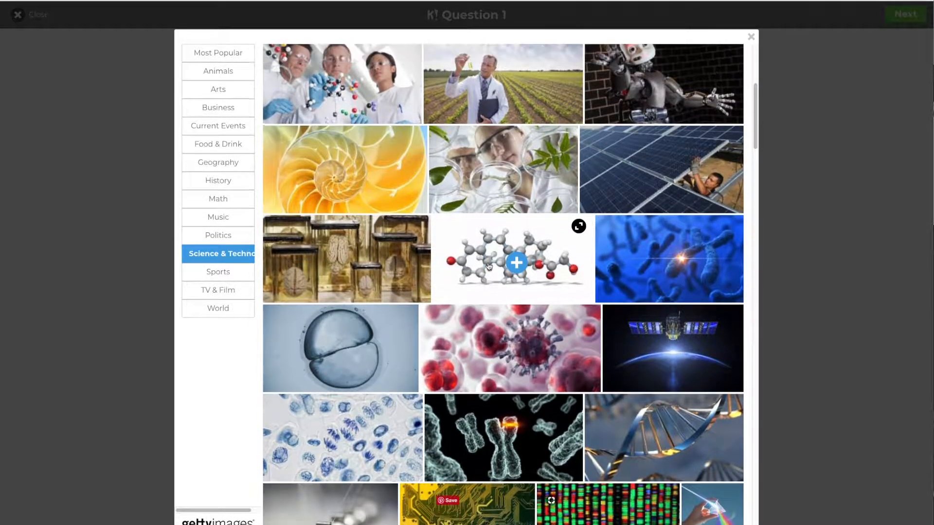
pyautogui.click(341, 82)
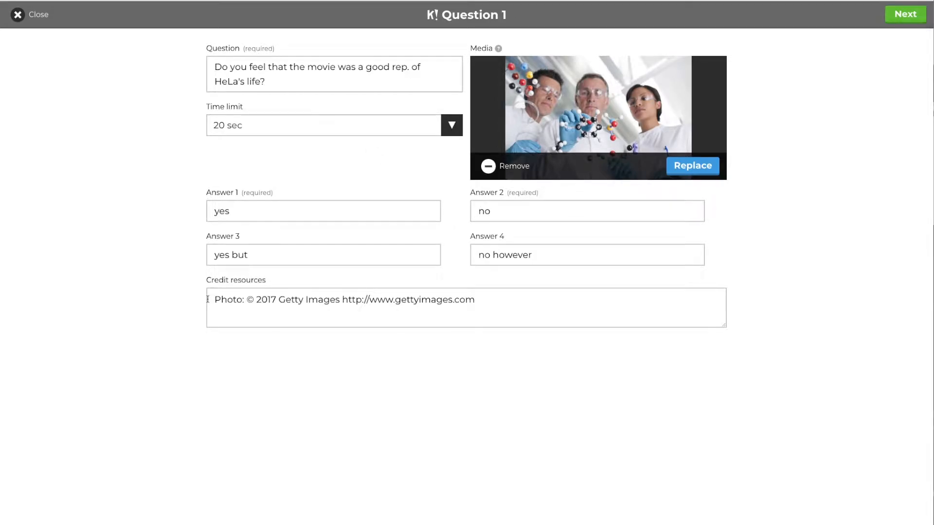
pyautogui.moveTo(214, 299); pyautogui.dragTo(485, 303)
pyautogui.click(693, 521)
pyautogui.click(898, 18)
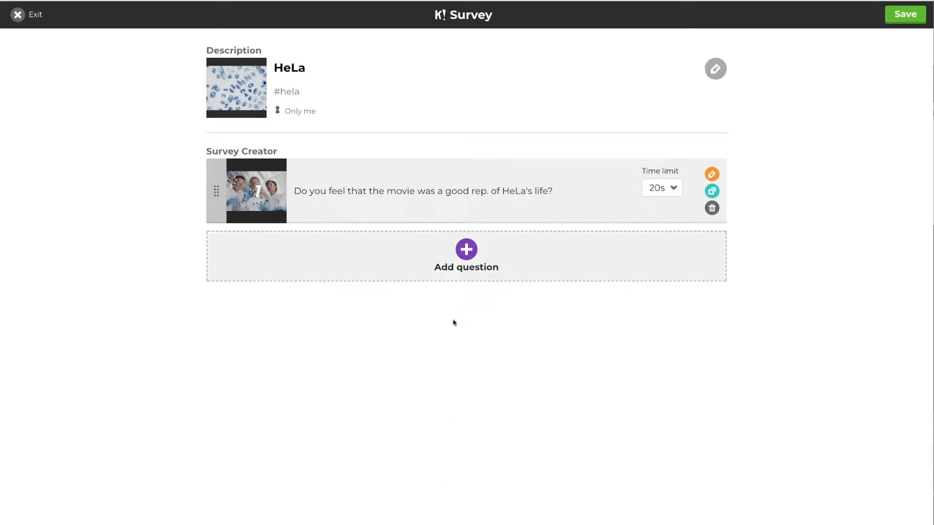
# Save the HeLa survey and launch it as a Classic player-versus-player game.
pyautogui.click(908, 18)
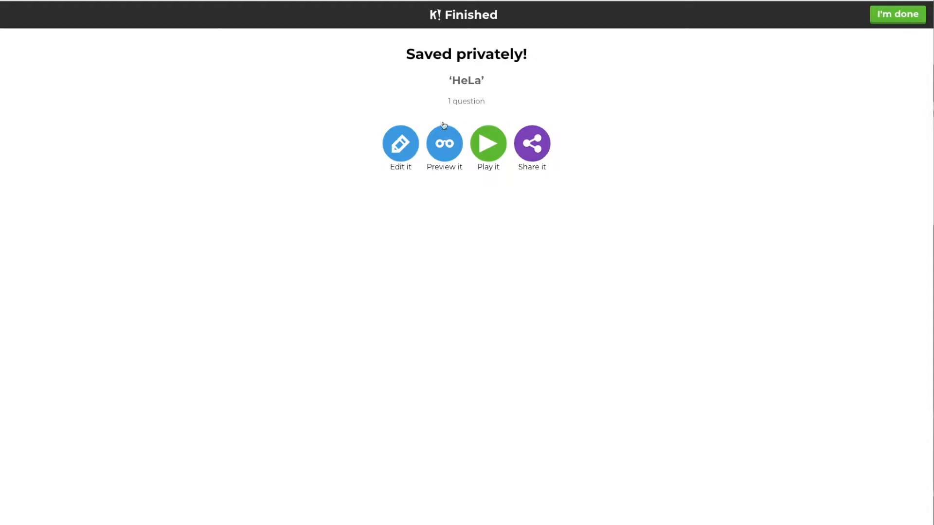
pyautogui.click(455, 152)
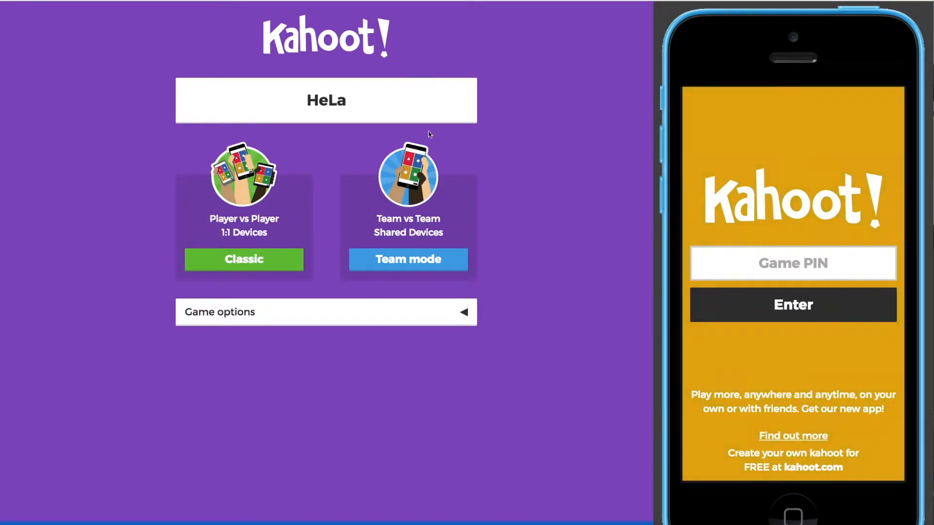
pyautogui.click(250, 261)
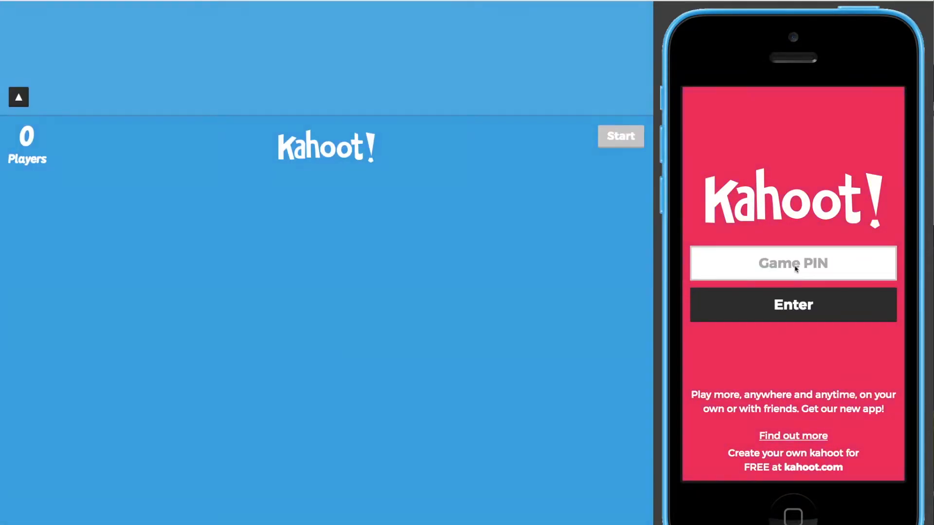
# Join from the phone with PIN 678462 and the suggested nickname, then start the survey.
pyautogui.click(796, 266)
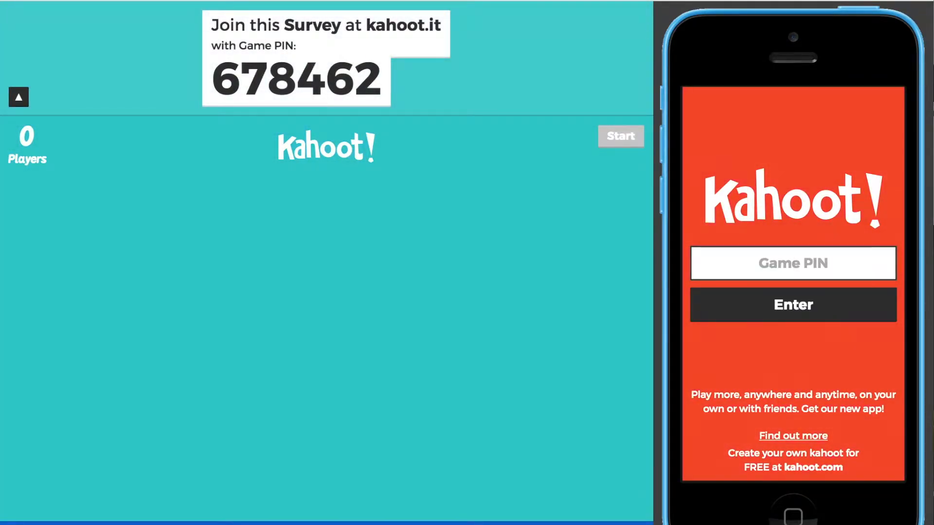
pyautogui.write('678')
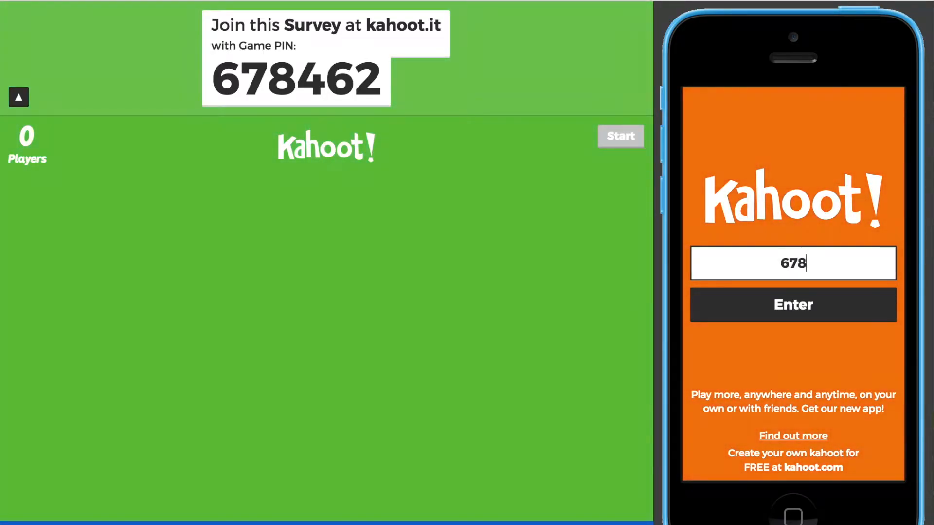
pyautogui.write('462')
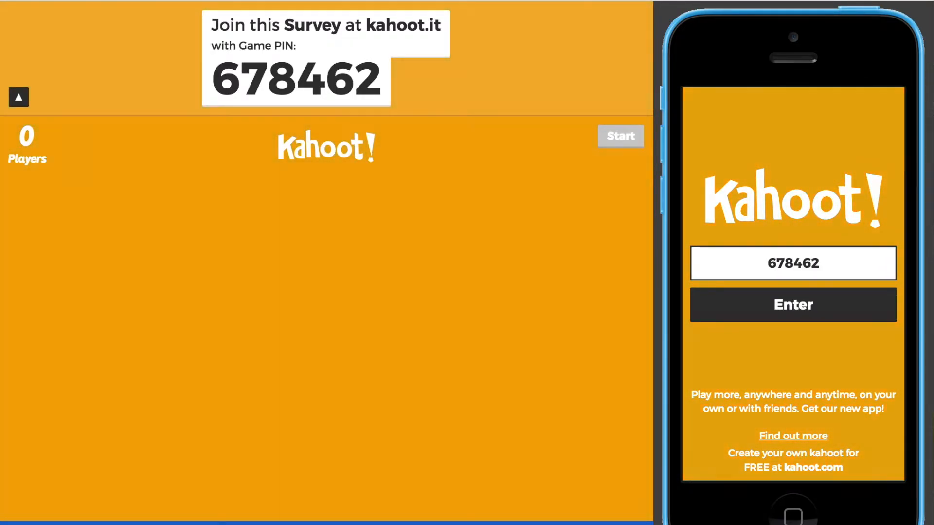
pyautogui.click(809, 307)
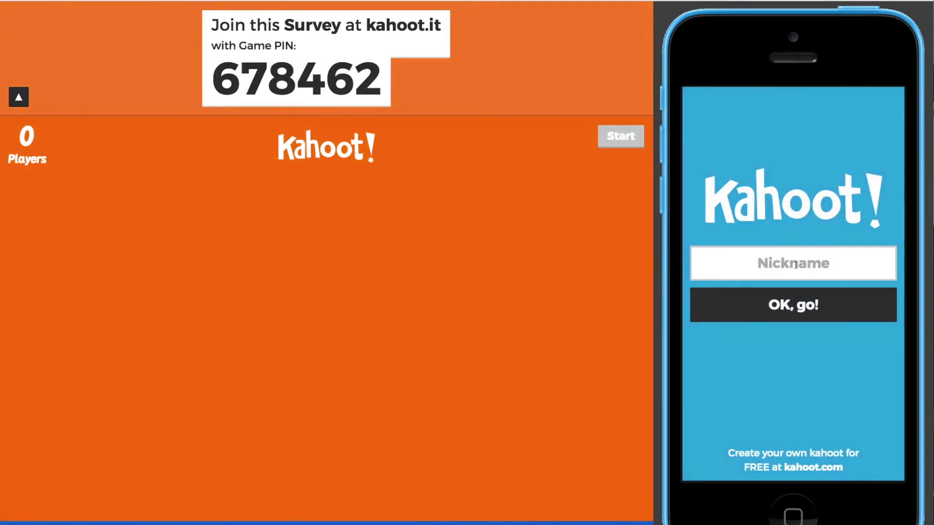
pyautogui.click(795, 266)
pyautogui.write('e')
pyautogui.click(793, 288)
pyautogui.click(794, 305)
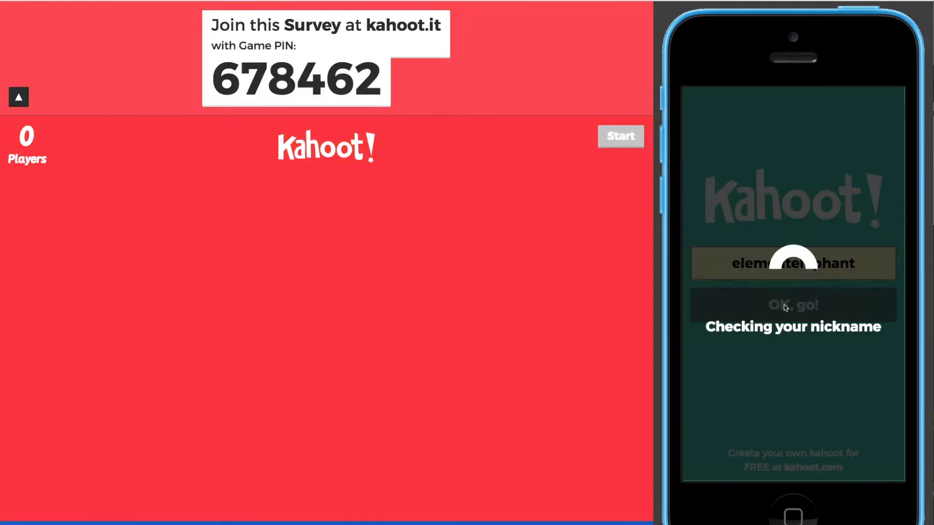
pyautogui.click(615, 132)
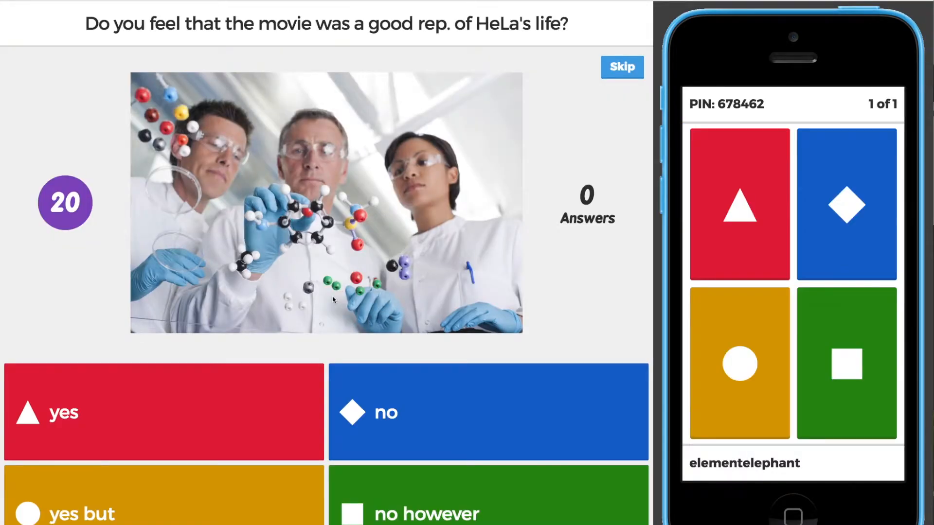
# Answer 'yes' on the phone, then advance to end the survey.
pyautogui.click(721, 211)
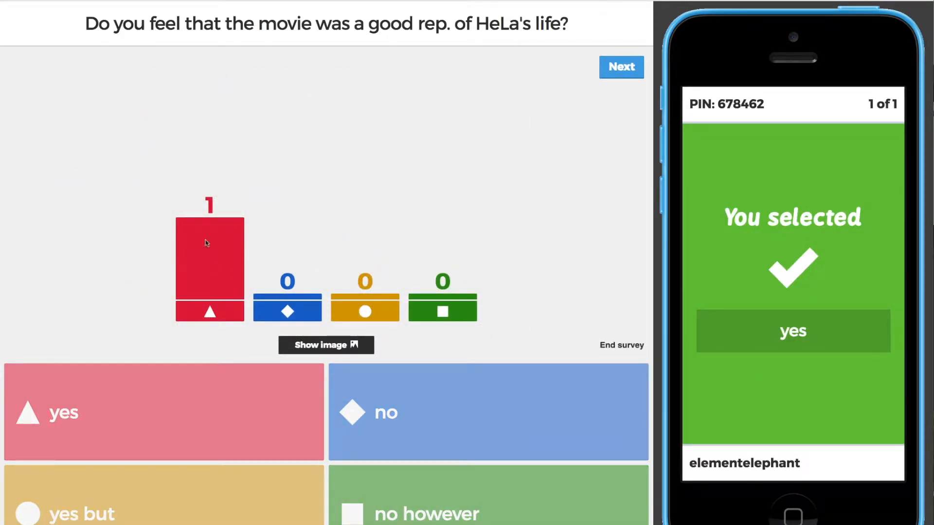
pyautogui.click(635, 68)
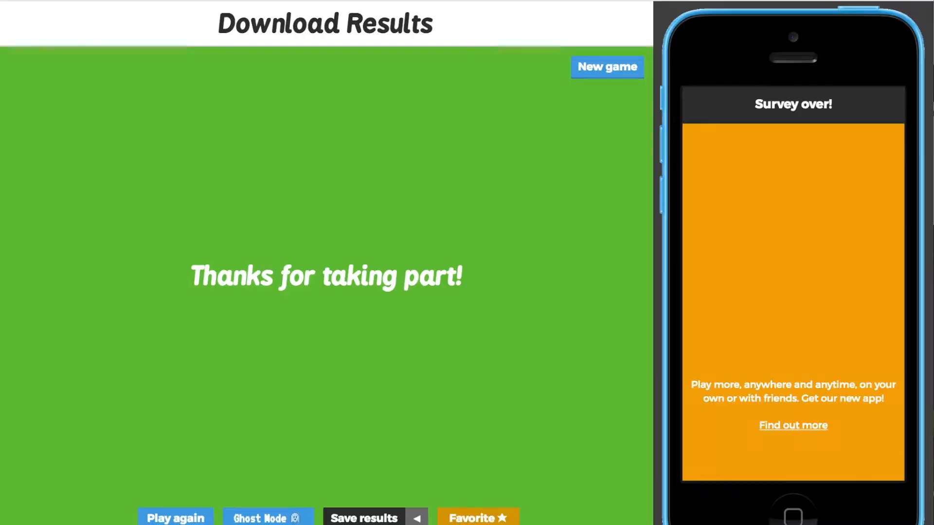
# Close the finished HeLa survey game and choose I'm done to return to My Kahoots.
pyautogui.press('super+w')
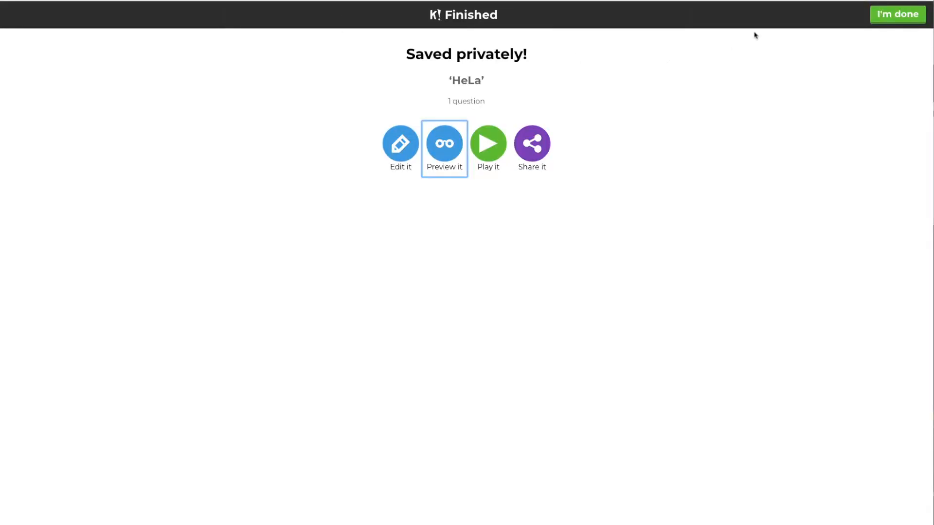
pyautogui.click(917, 17)
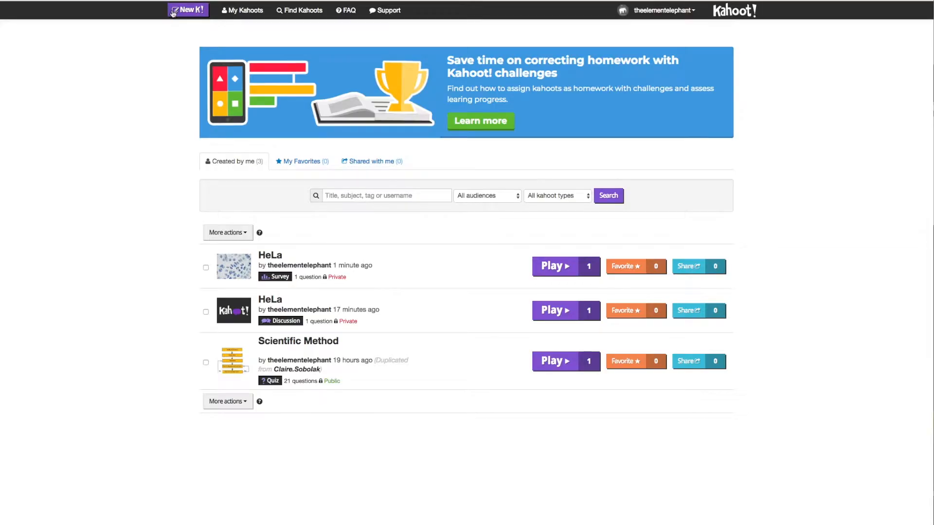
# Create a new Jumble titled 'HeLa' with description '#hela' and a School audience.
pyautogui.click(188, 9)
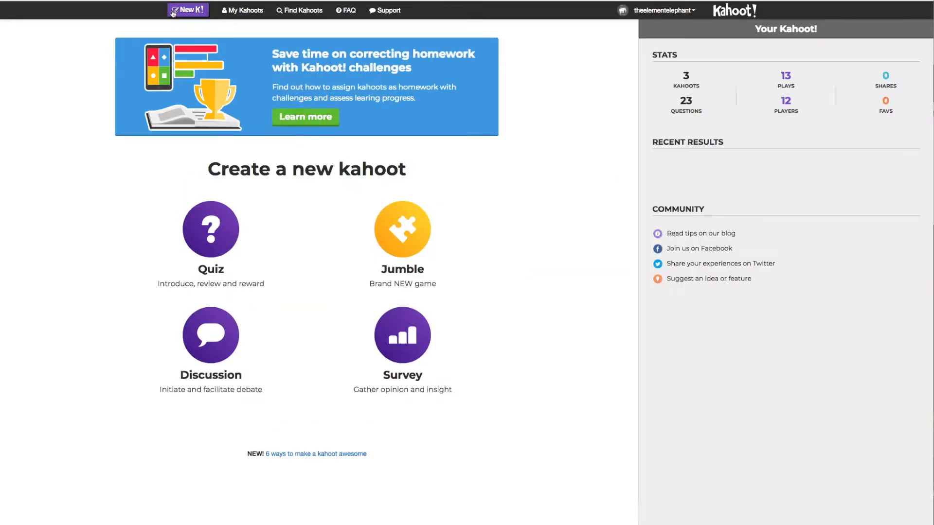
pyautogui.click(399, 242)
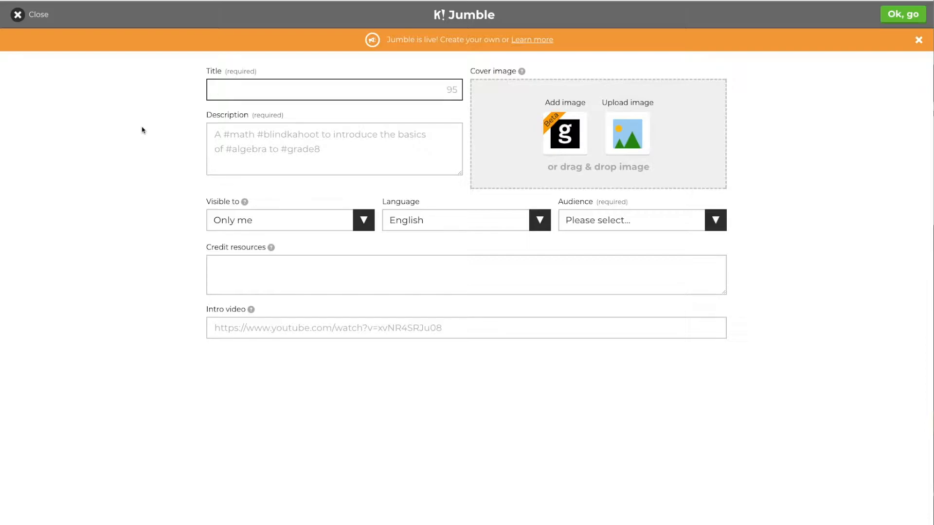
pyautogui.write('HeLa')
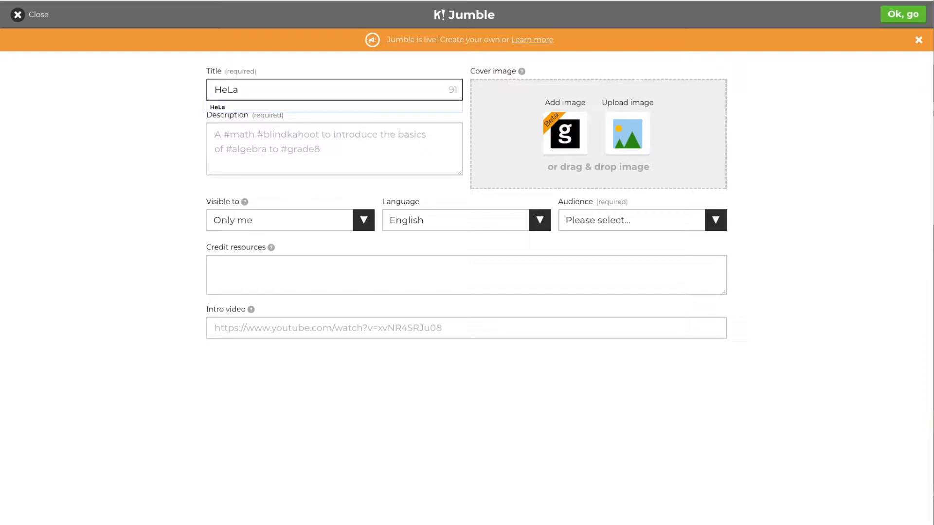
pyautogui.click(211, 107)
pyautogui.click(273, 144)
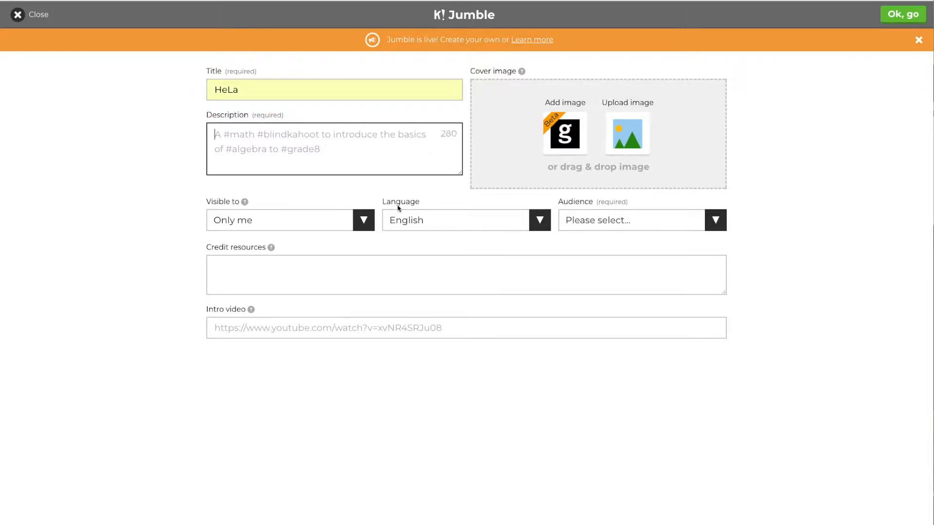
pyautogui.write('#hela')
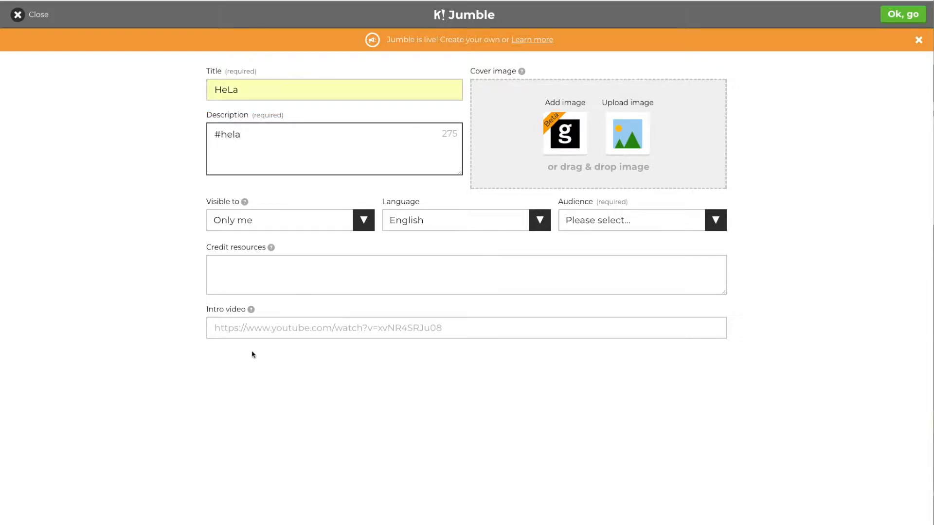
pyautogui.click(601, 222)
pyautogui.click(583, 233)
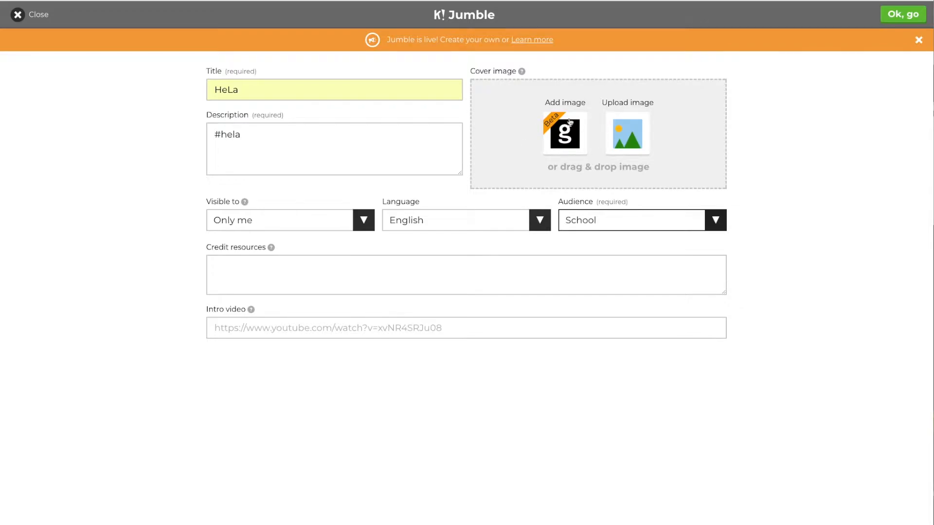
pyautogui.click(896, 17)
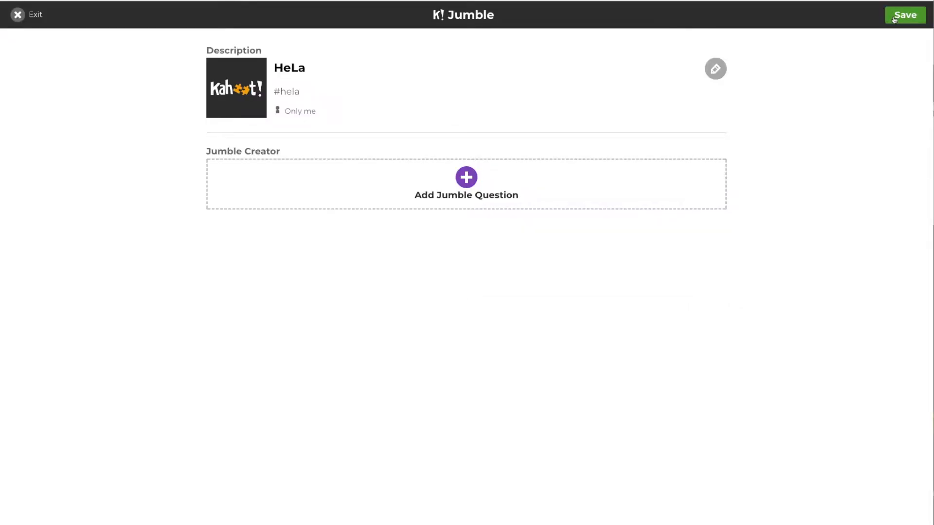
# Add a Jumble question reading 'Place the events of HeLa's life in the correct order'.
pyautogui.click(466, 184)
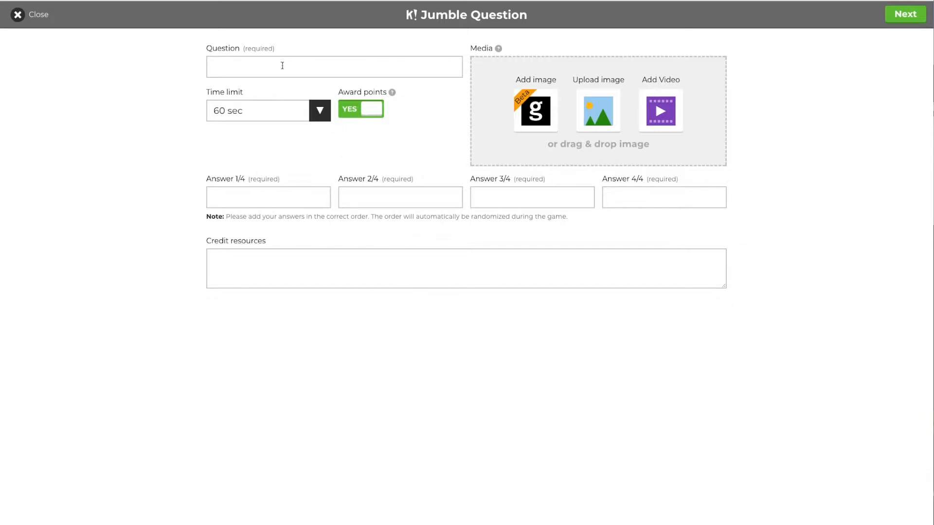
pyautogui.click(283, 66)
pyautogui.write("Do you feel that the movie was a good rep. of HeLa's life?")
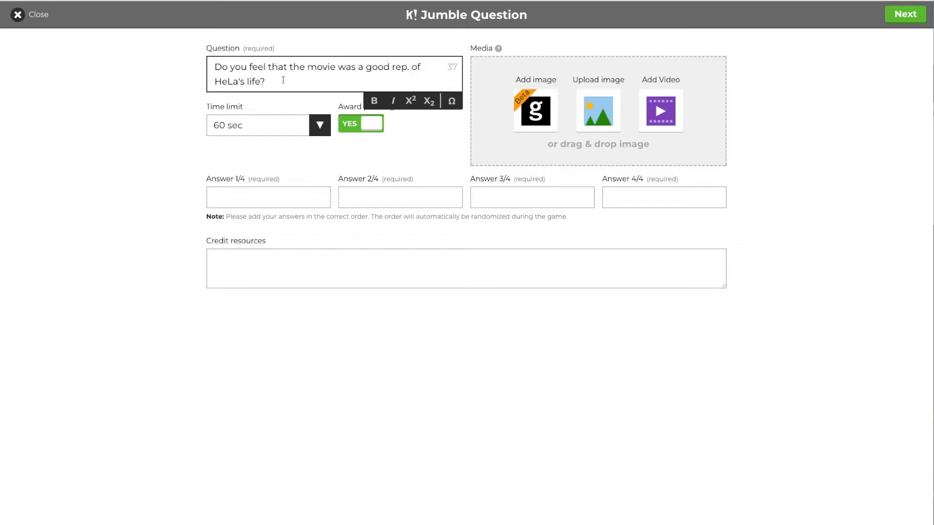
pyautogui.hotkey('ctrl', 'a')
pyautogui.press('BackSpace')
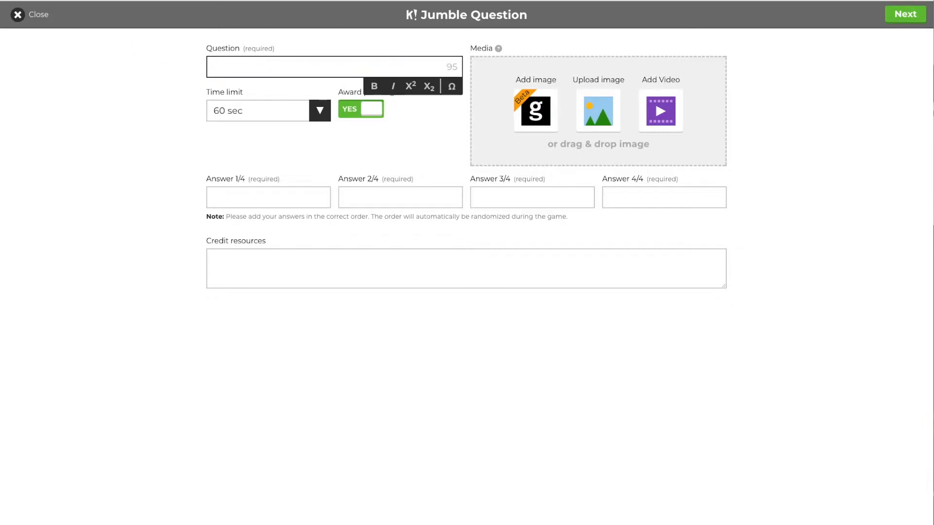
pyautogui.write("Place the events of HeLa's life in the correct order")
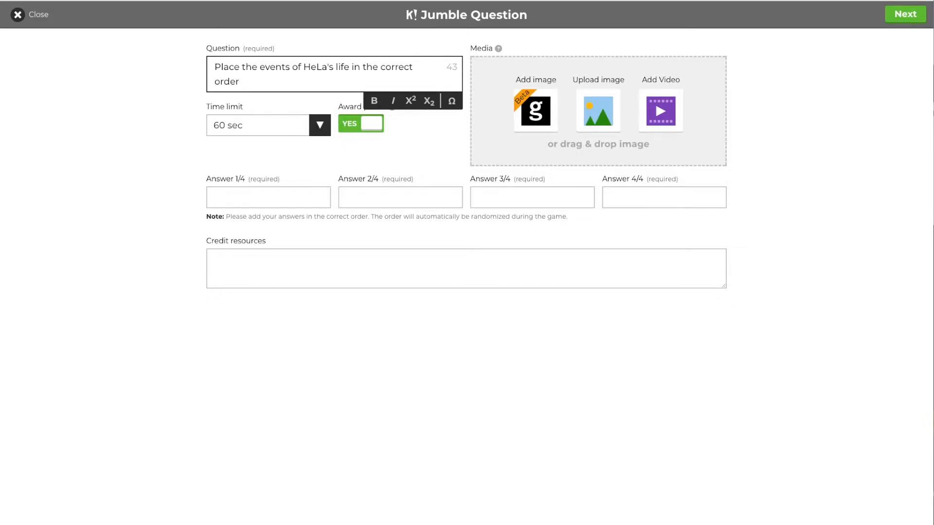
# Enter the answers in order: Tobacco Farmer, Mother Dies, Has 5 Children, Dies of Cancer.
pyautogui.click(250, 199)
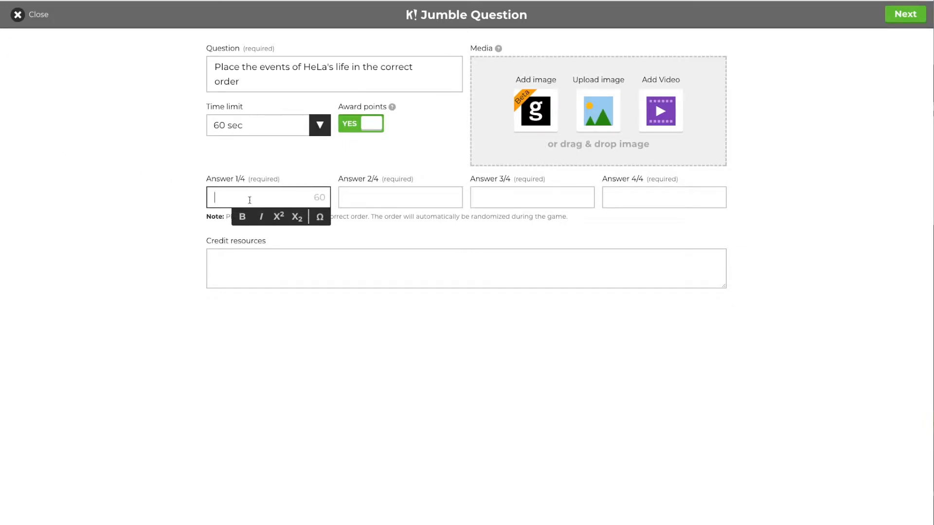
pyautogui.write('Tobacco Farmer')
pyautogui.click(396, 196)
pyautogui.write('Mother')
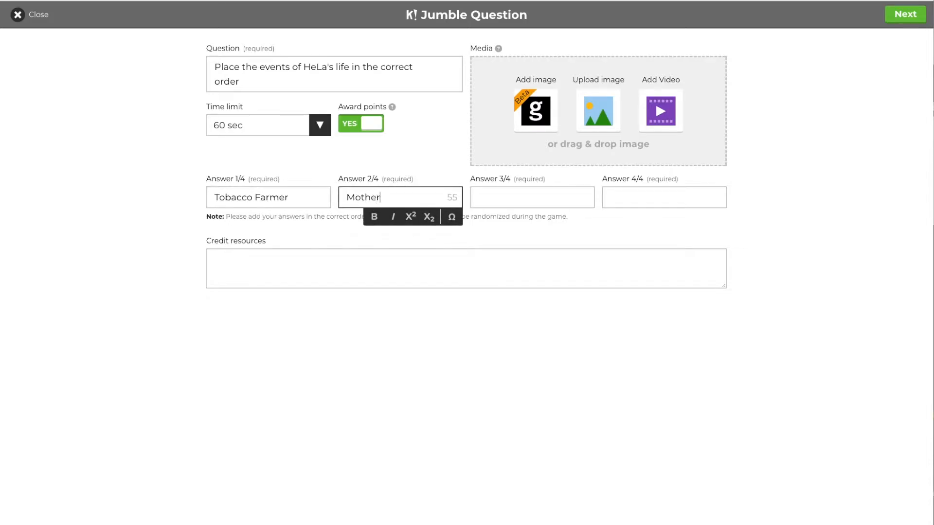
pyautogui.write(' Dies')
pyautogui.click(502, 197)
pyautogui.write('Has 5 Chi')
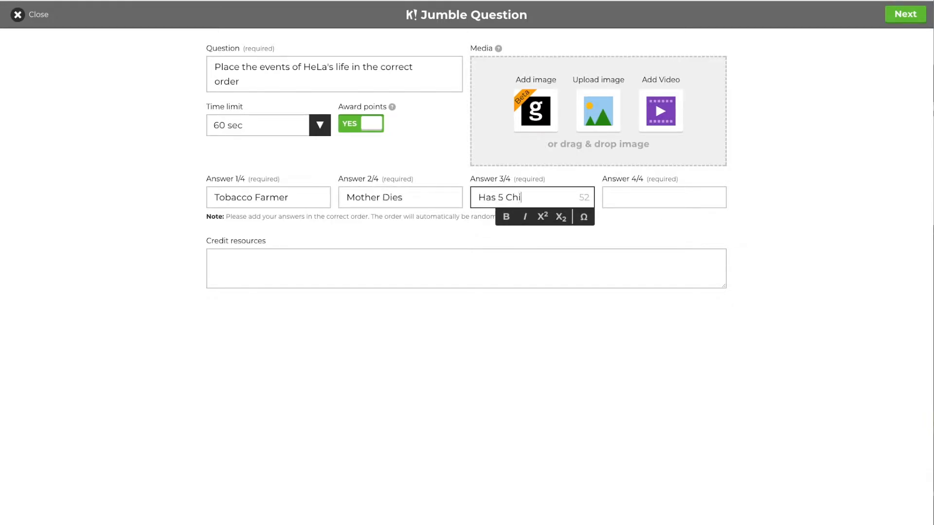
pyautogui.write('ldren')
pyautogui.click(611, 201)
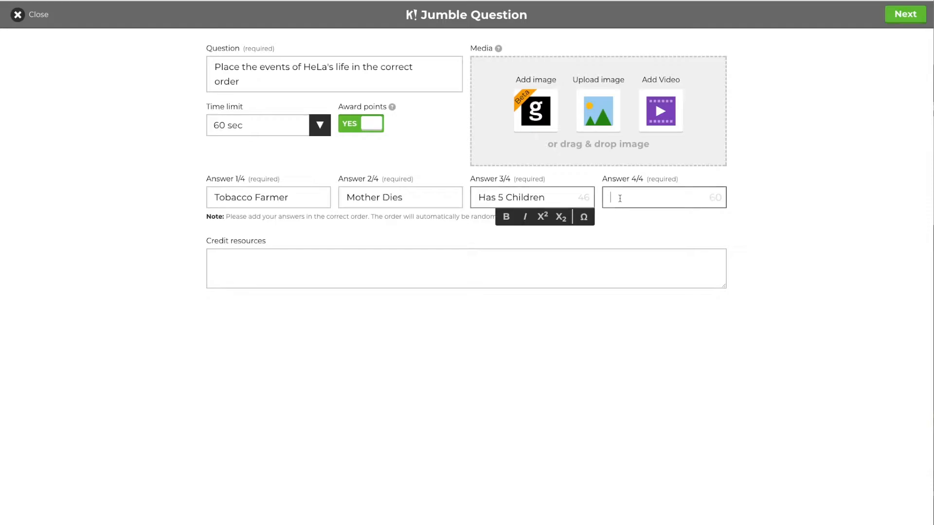
pyautogui.write('Dies of Cancer')
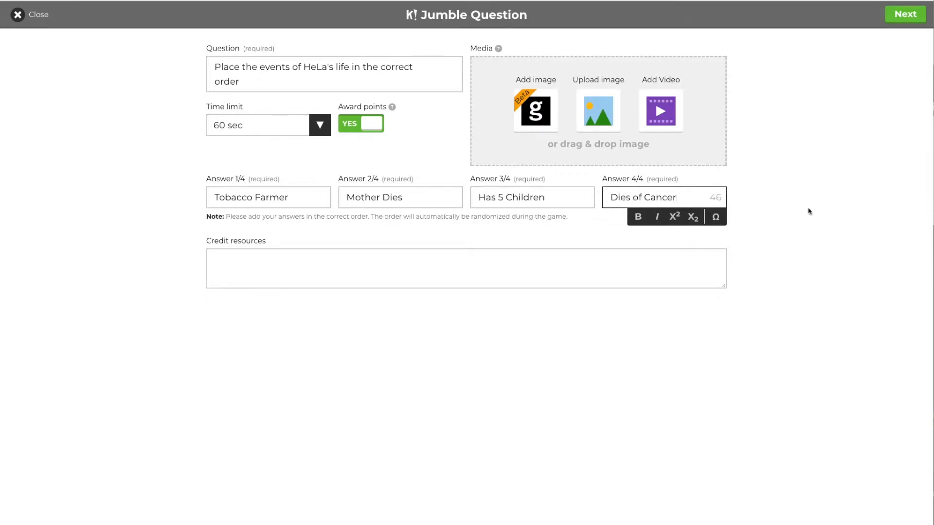
pyautogui.click(827, 185)
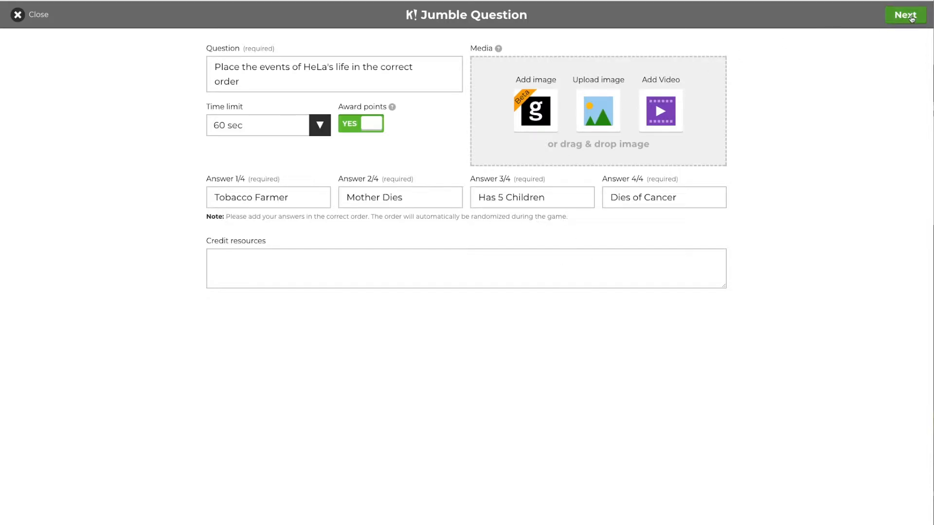
# Give the jumble question a 60 sec time limit and close the question editor.
pyautogui.click(250, 134)
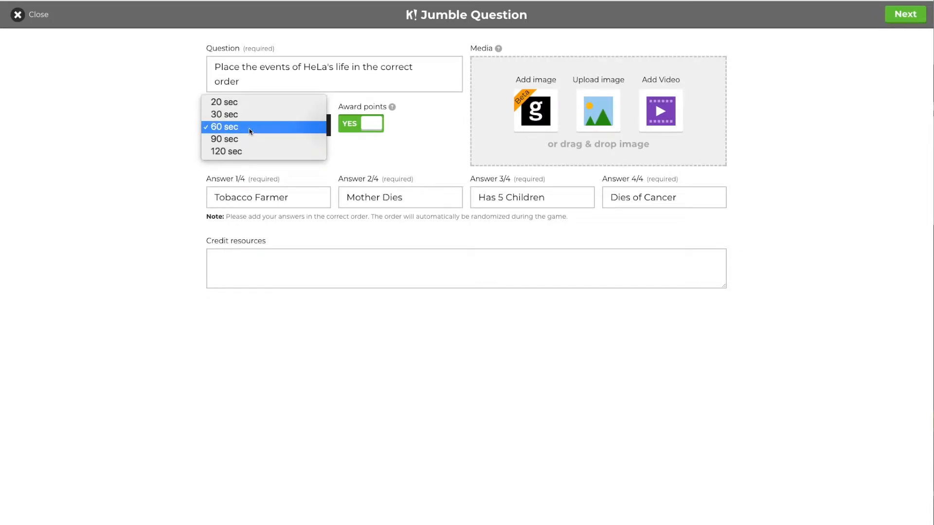
pyautogui.click(251, 128)
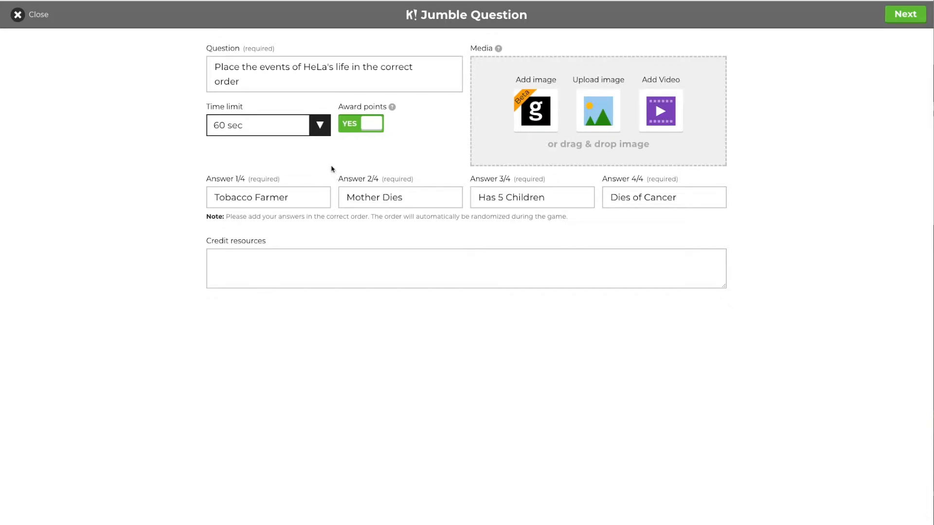
pyautogui.click(317, 133)
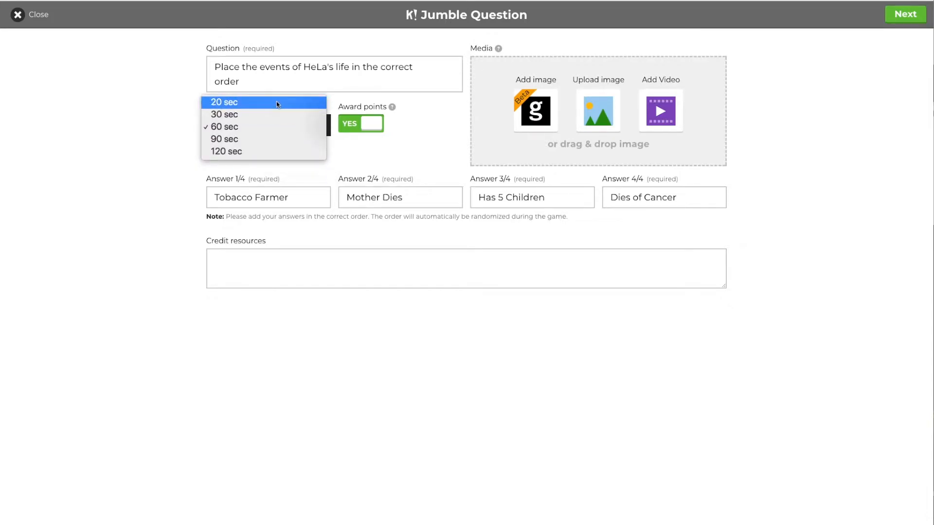
pyautogui.click(242, 128)
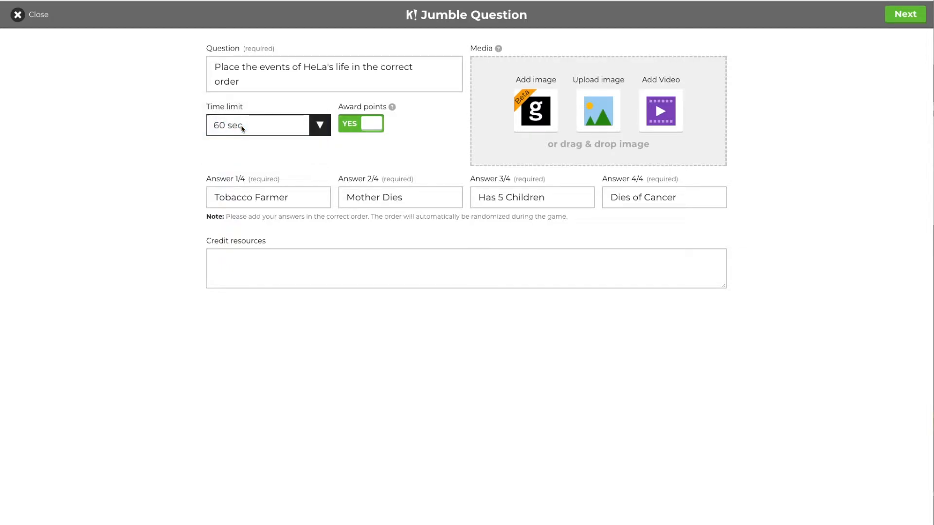
pyautogui.click(890, 21)
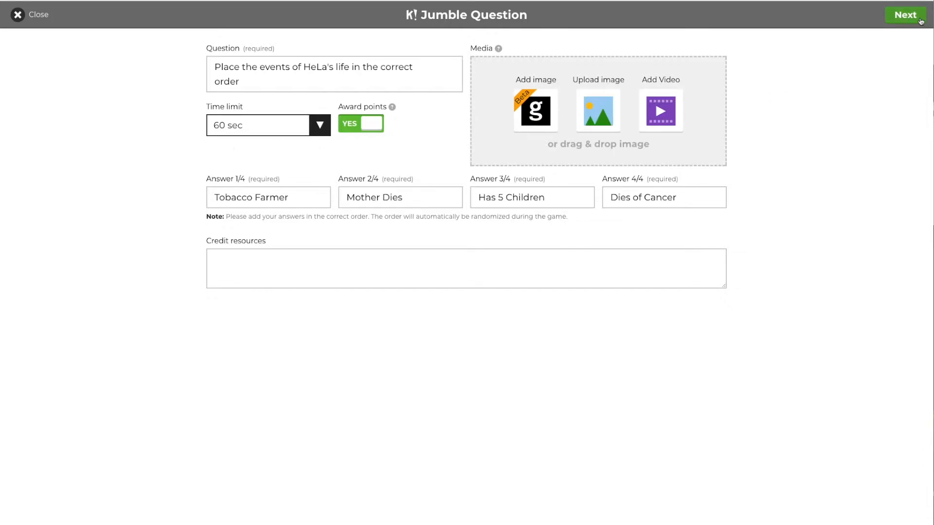
pyautogui.click(920, 20)
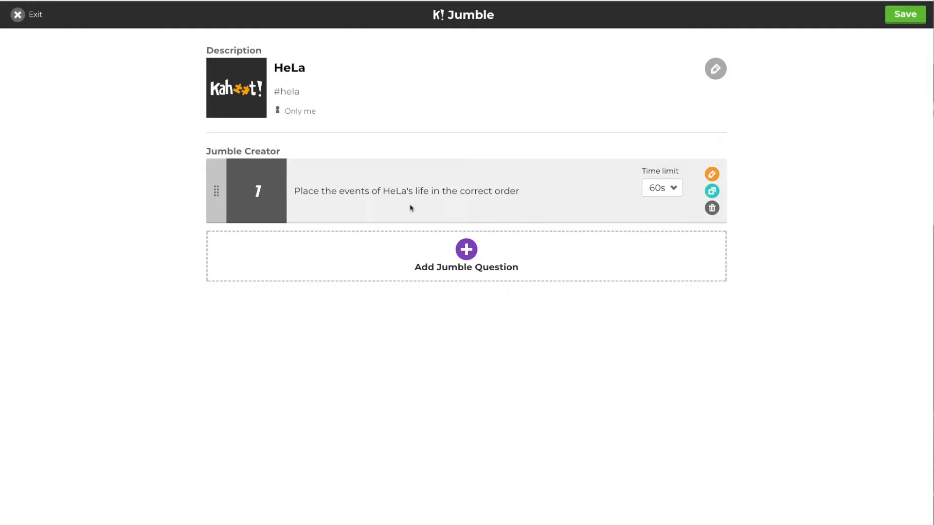
# Save the HeLa jumble and preview it as a game beside the phone join screen.
pyautogui.click(906, 15)
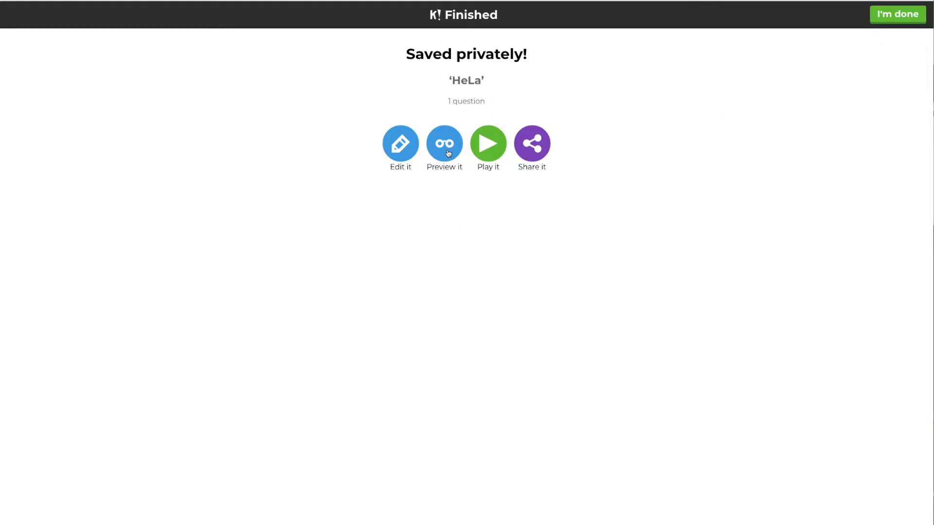
pyautogui.click(444, 146)
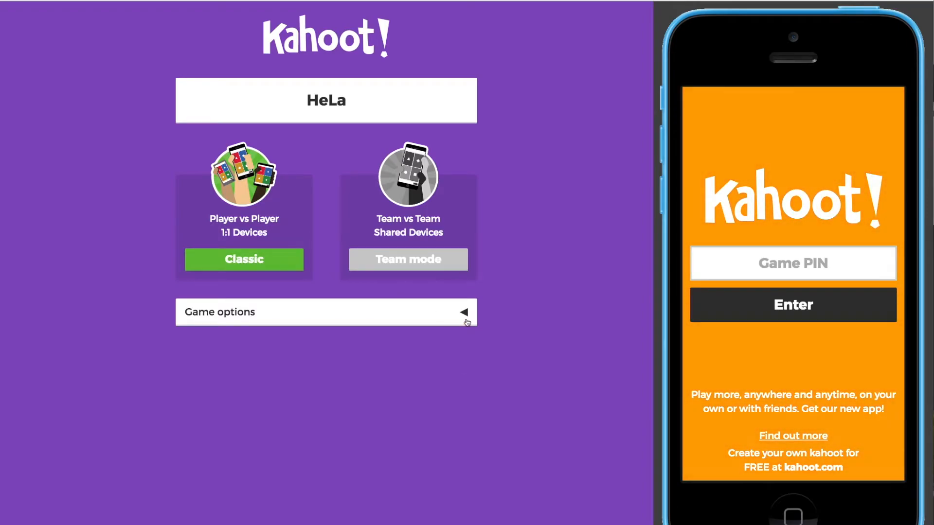
# Turn on Answer Streak Bonus and Podium in Game options, then launch a Classic game.
pyautogui.click(465, 315)
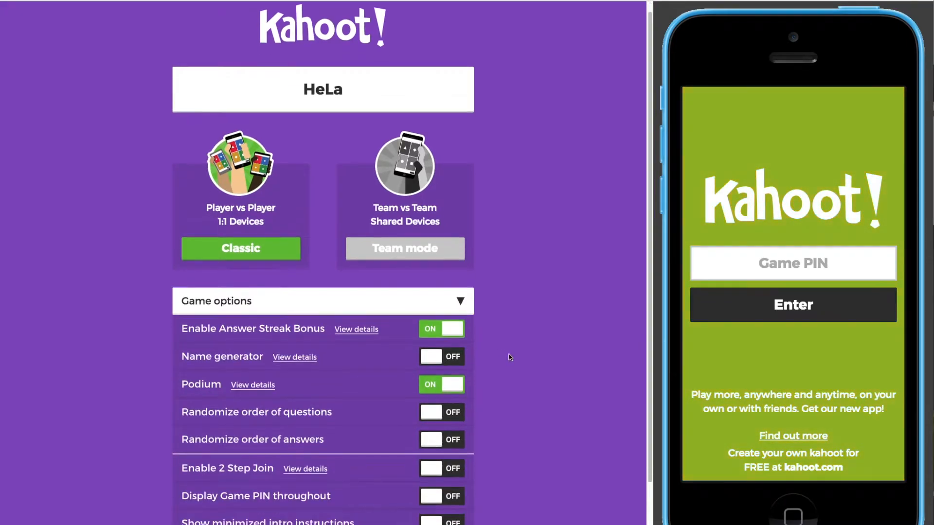
pyautogui.scroll(-2, 509, 355)
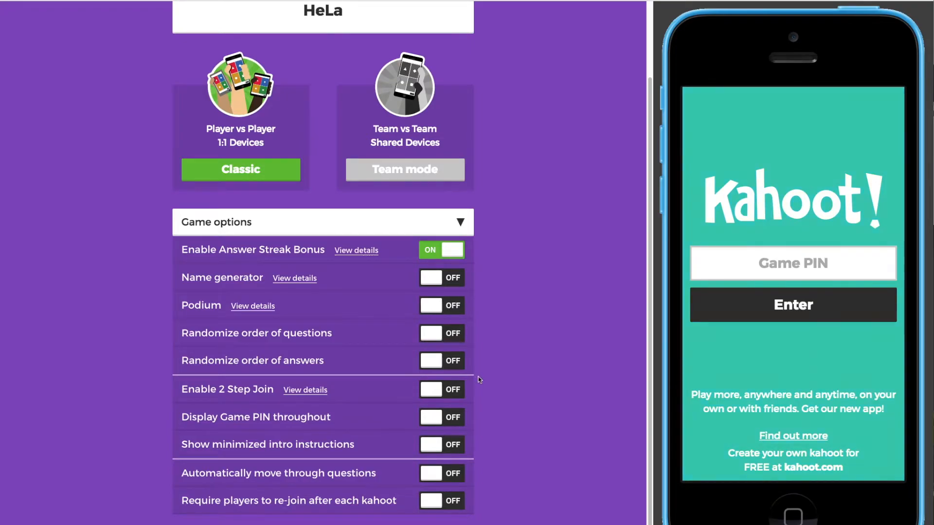
pyautogui.click(443, 251)
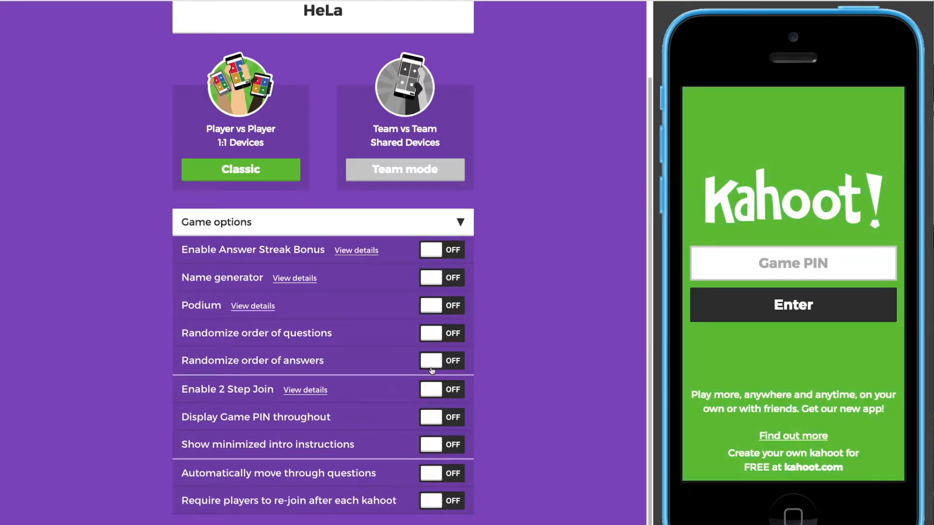
pyautogui.click(431, 251)
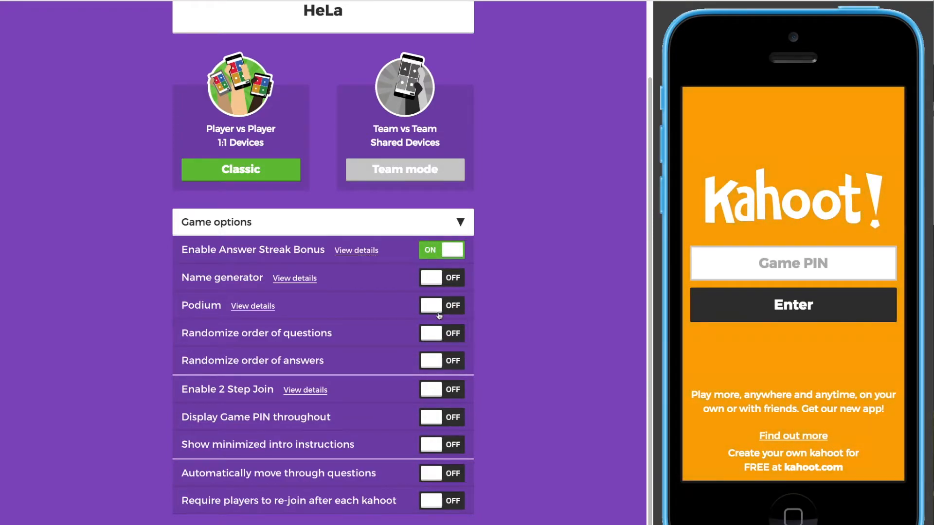
pyautogui.click(440, 306)
pyautogui.scroll(2, 485, 385)
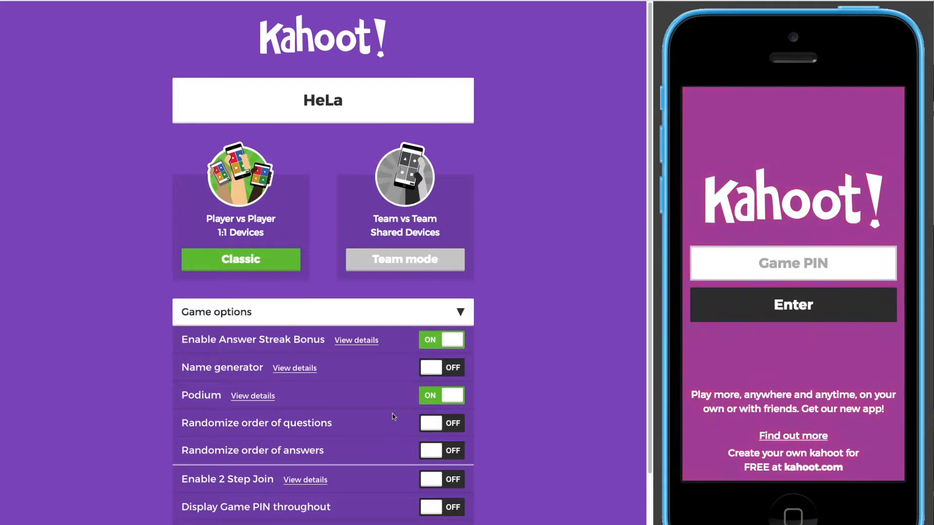
pyautogui.click(260, 263)
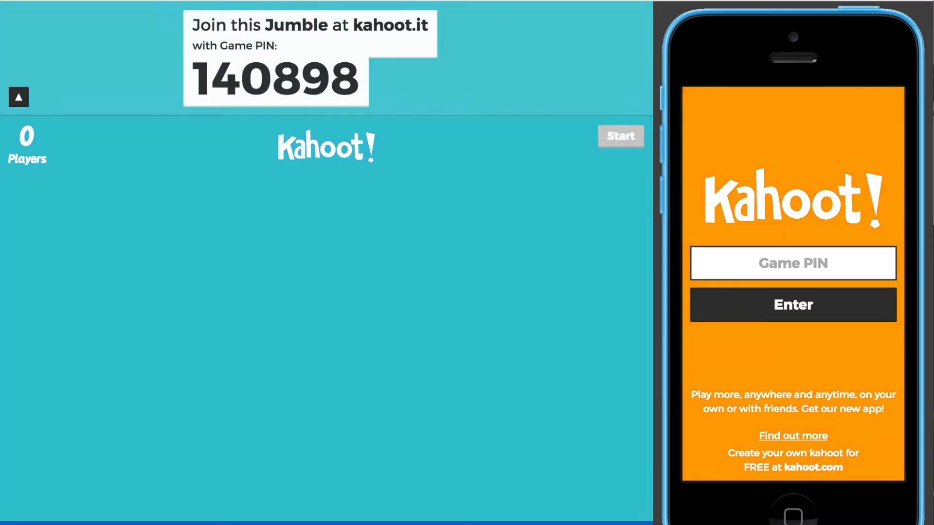
# Join the lobby from the phone with the game PIN and the suggested nickname.
pyautogui.write('140')
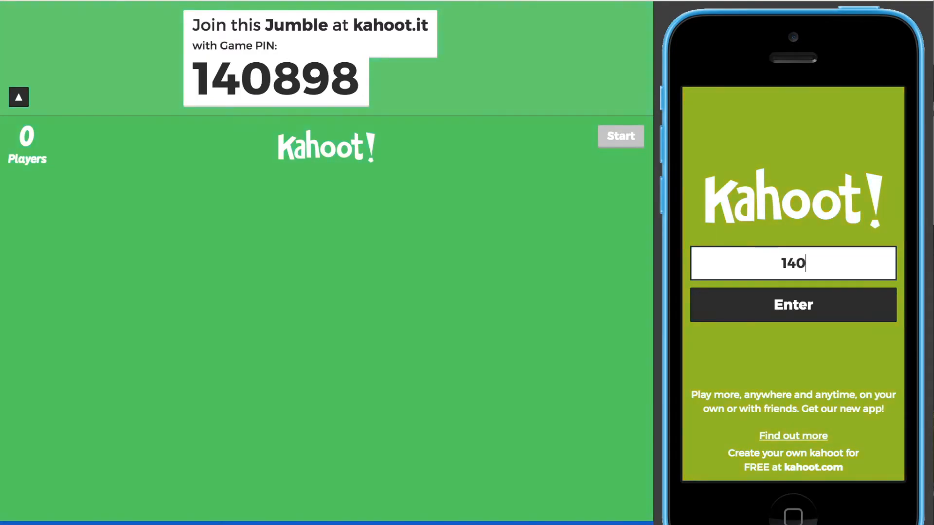
pyautogui.write('898')
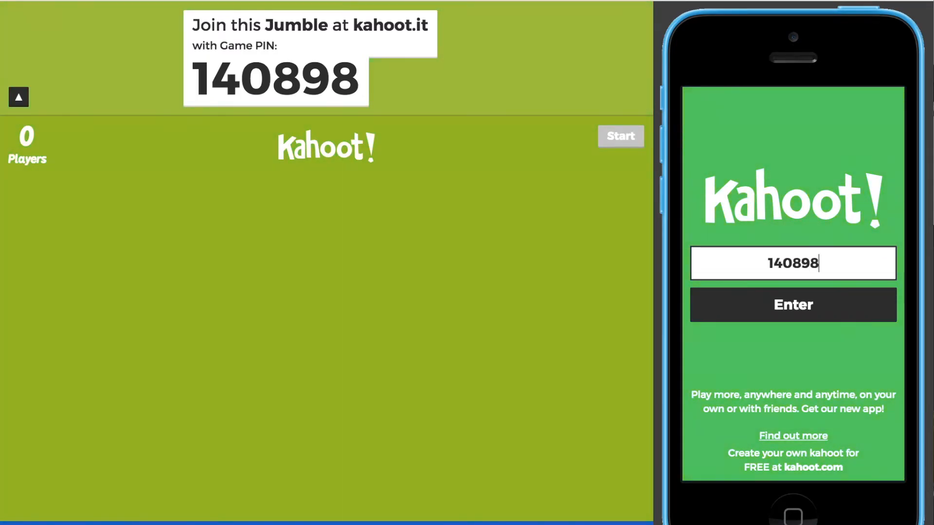
pyautogui.click(796, 318)
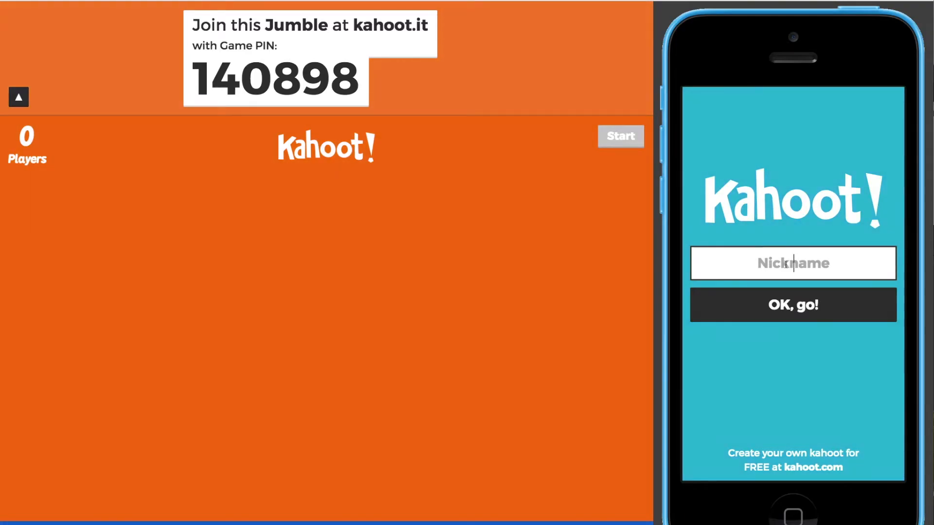
pyautogui.click(778, 265)
pyautogui.write('a')
pyautogui.press('BackSpace')
pyautogui.write('elementelephant')
pyautogui.click(811, 289)
pyautogui.click(807, 303)
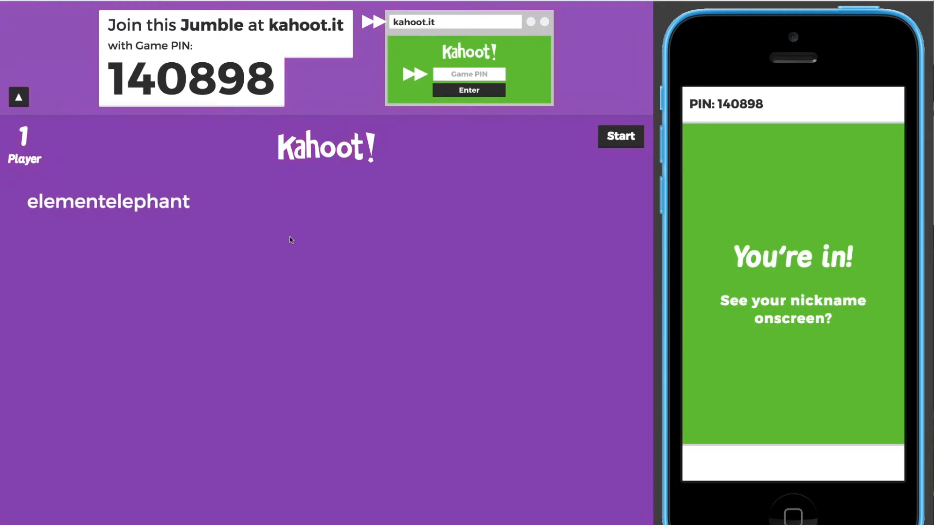
# Start the game and submit Mother Dies, Tobacco Farmer, Has 5 Children, Dies of Cancer on the phone.
pyautogui.click(629, 136)
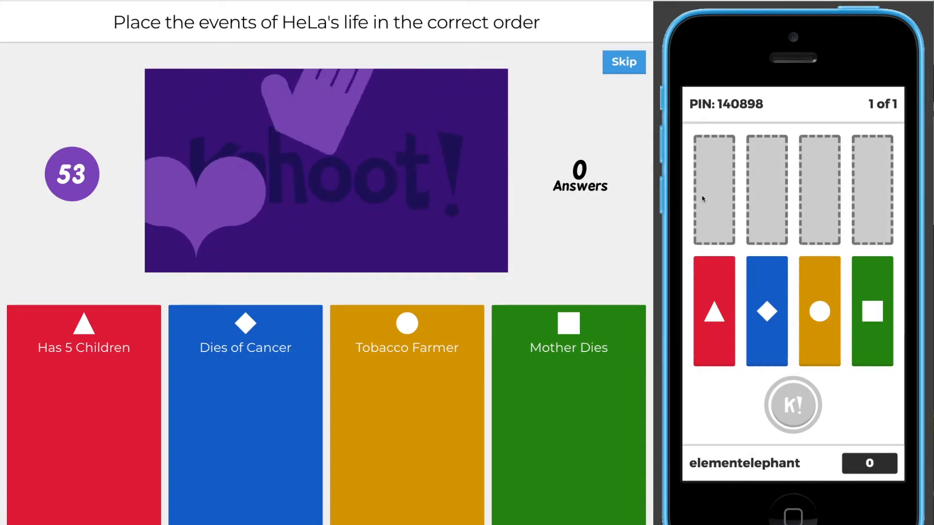
pyautogui.moveTo(874, 308); pyautogui.dragTo(715, 195)
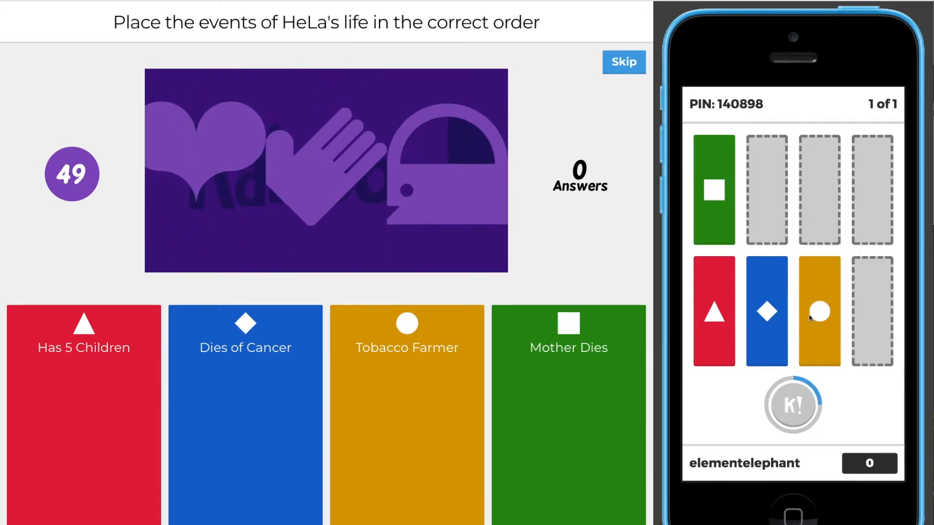
pyautogui.moveTo(805, 325); pyautogui.dragTo(767, 195)
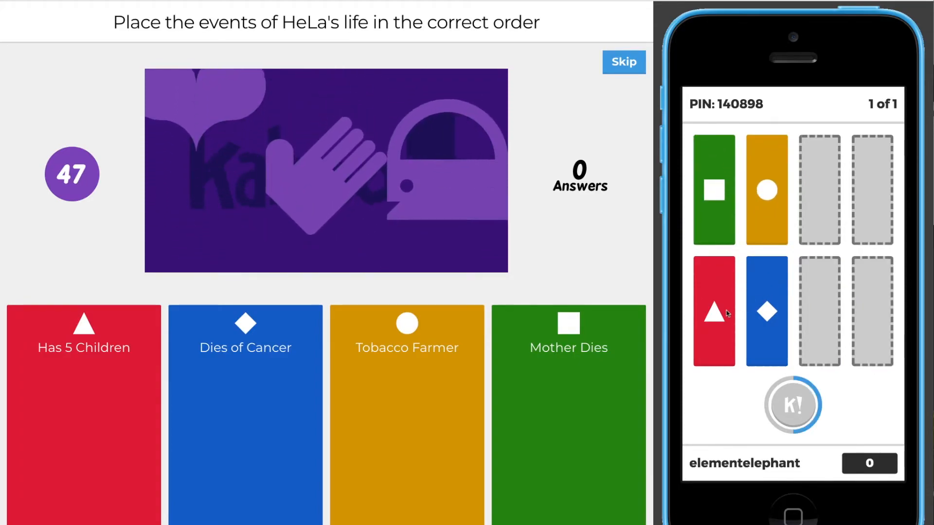
pyautogui.moveTo(714, 311); pyautogui.dragTo(819, 195)
pyautogui.moveTo(767, 287); pyautogui.dragTo(890, 181)
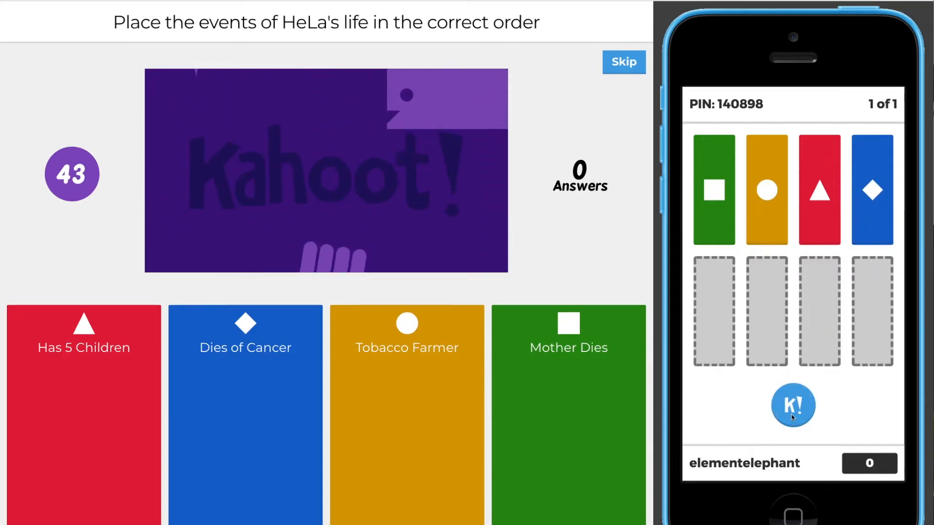
pyautogui.click(793, 406)
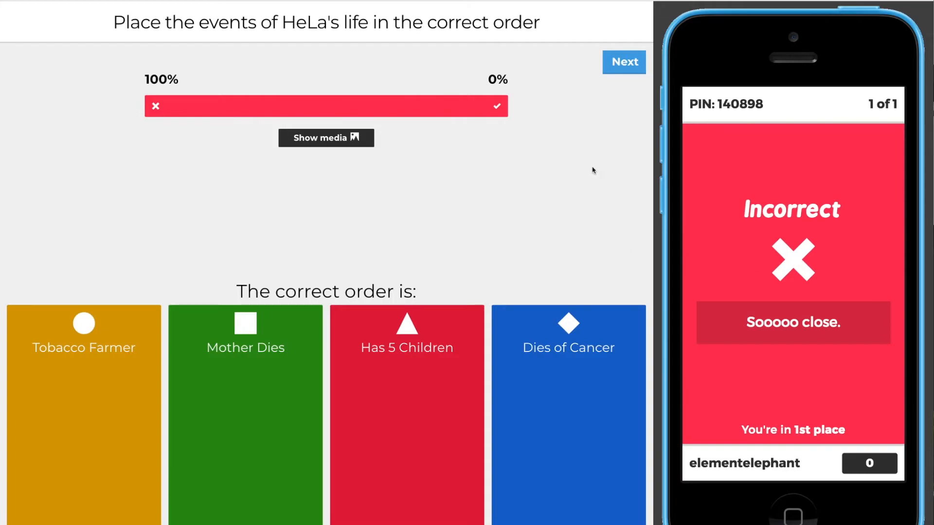
# Reach final results, send five-star, two thumbs-up, sad-face feedback from the phone, and show feedback.
pyautogui.click(619, 70)
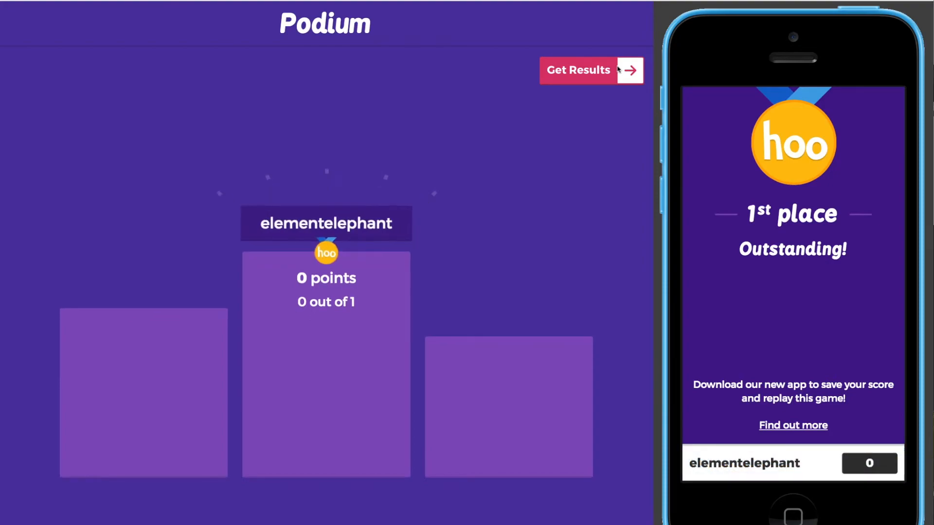
pyautogui.click(618, 71)
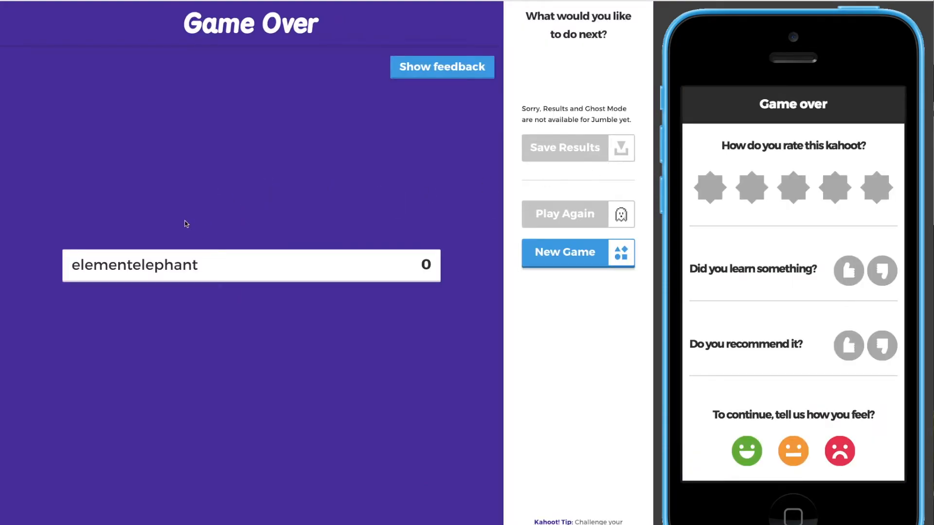
pyautogui.click(883, 188)
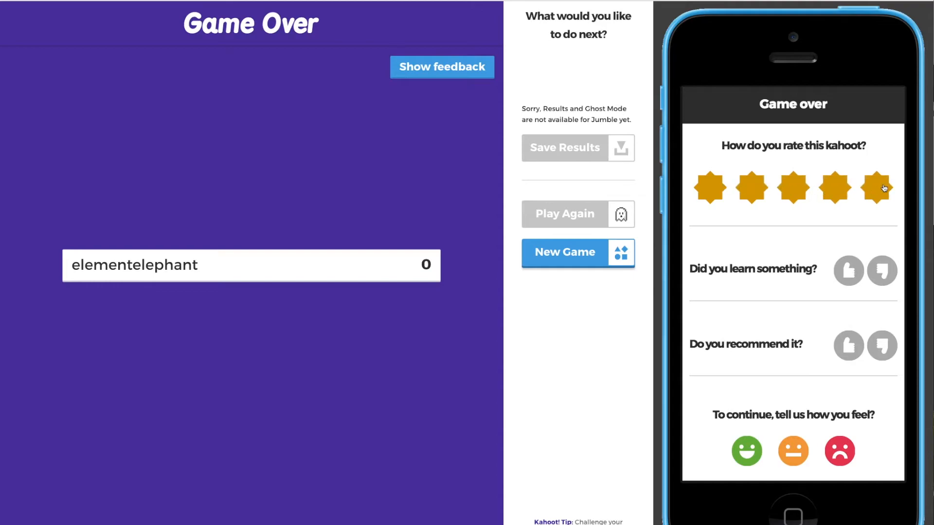
pyautogui.click(861, 277)
pyautogui.click(854, 343)
pyautogui.click(832, 452)
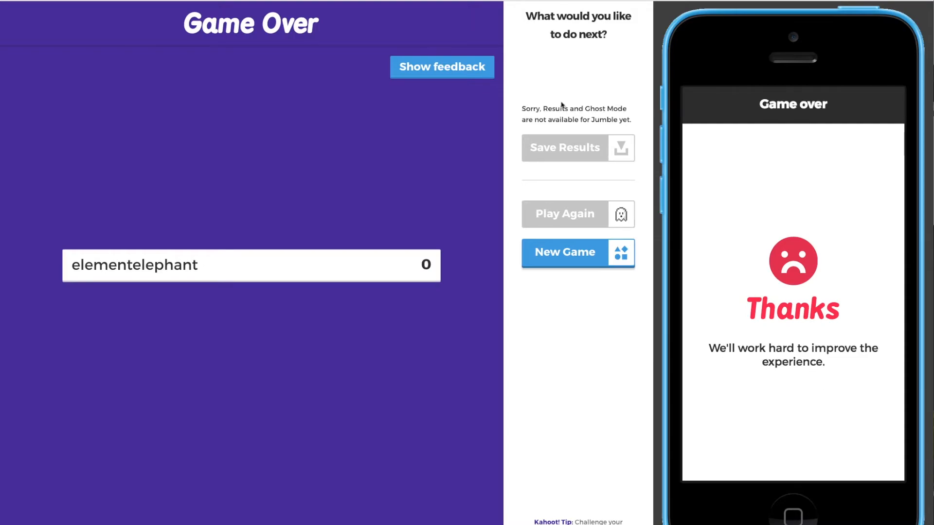
pyautogui.click(449, 66)
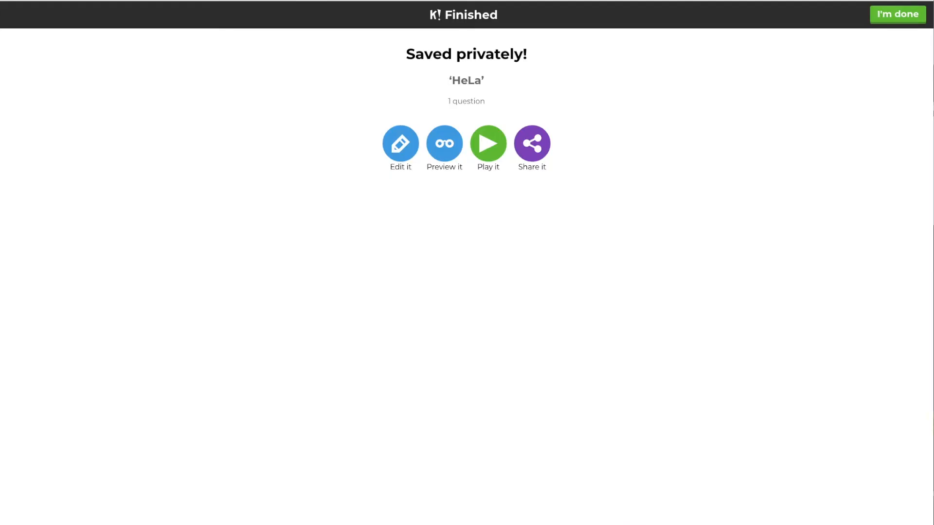
# Leave the HeLa jumble and open 'Duplicate of 2017: Fun news, trends and Internet sensations!'.
pyautogui.click(903, 19)
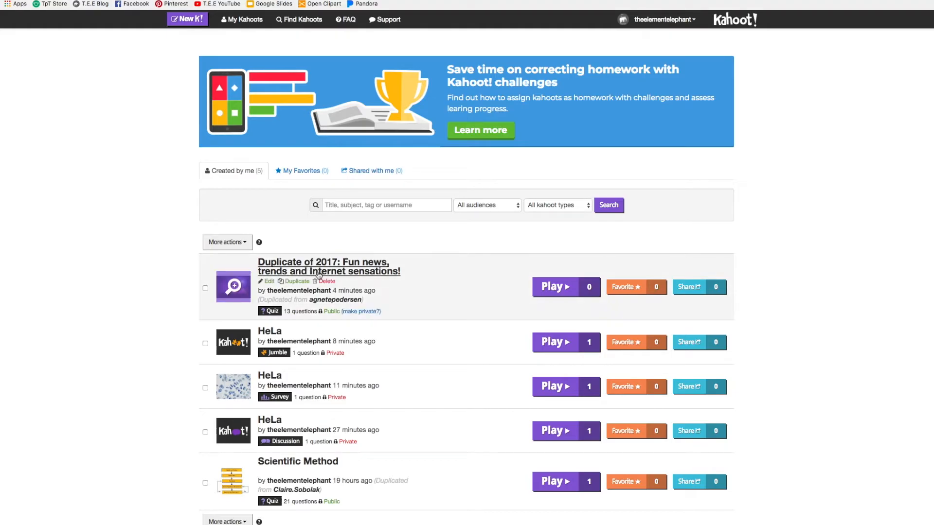
pyautogui.click(252, 288)
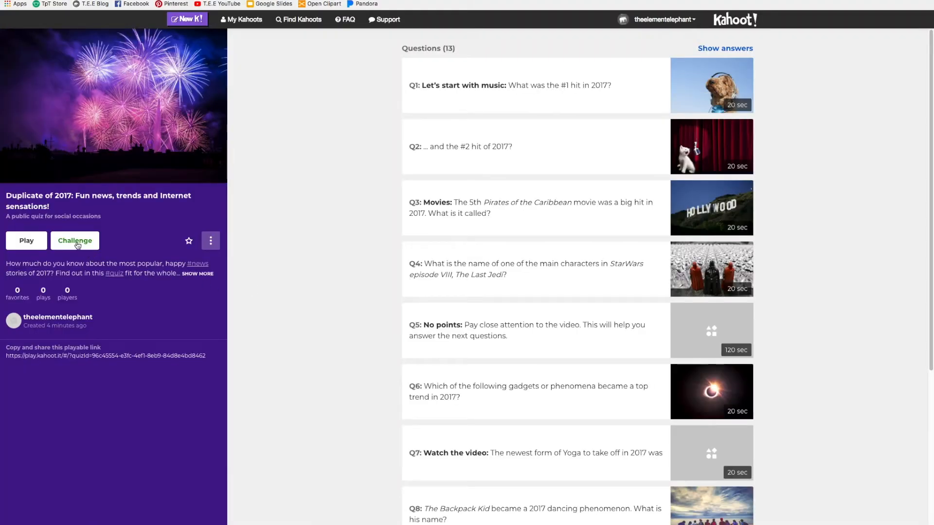
# Assign the duplicated 2017 quiz as a challenge due in 7 days at 12:00 PM.
pyautogui.click(77, 243)
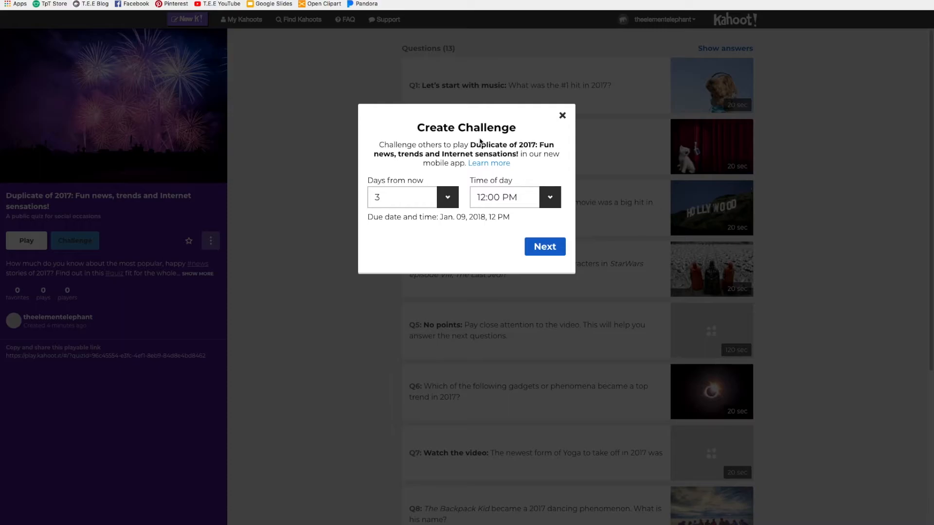
pyautogui.click(447, 196)
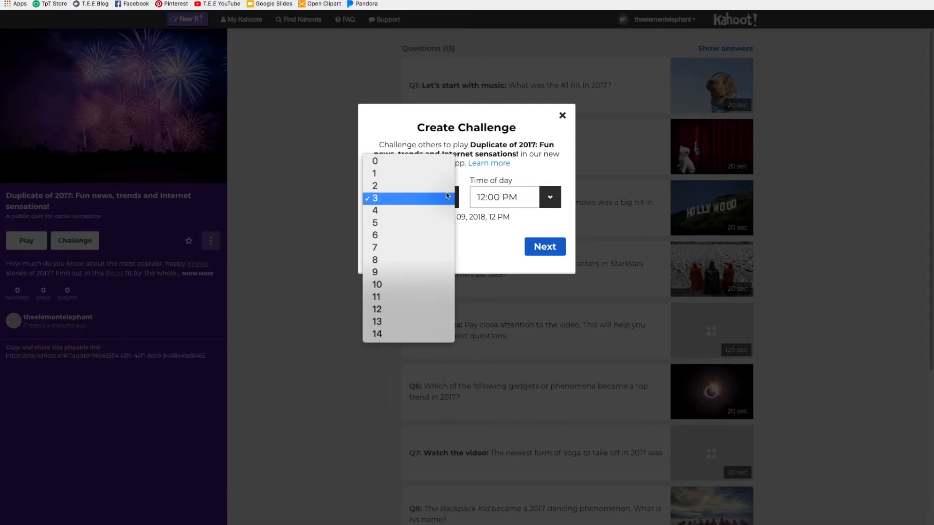
pyautogui.click(422, 248)
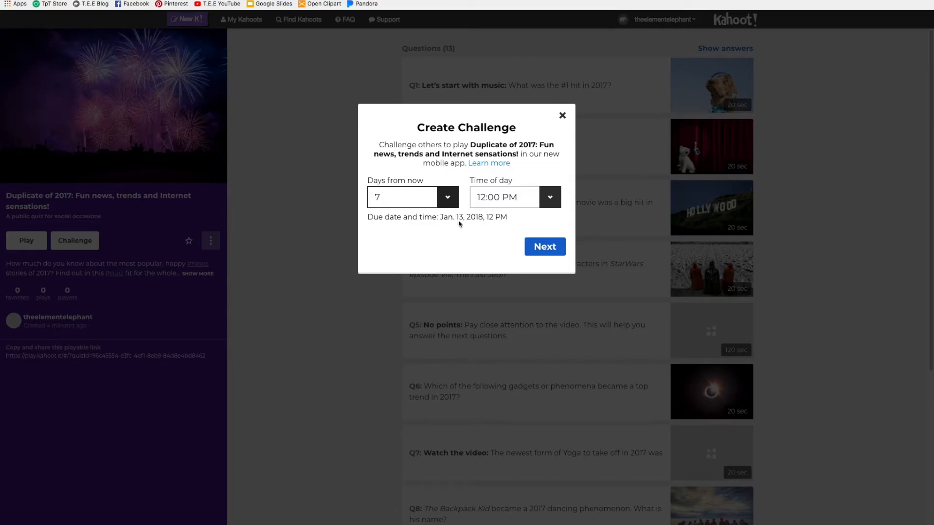
pyautogui.click(543, 197)
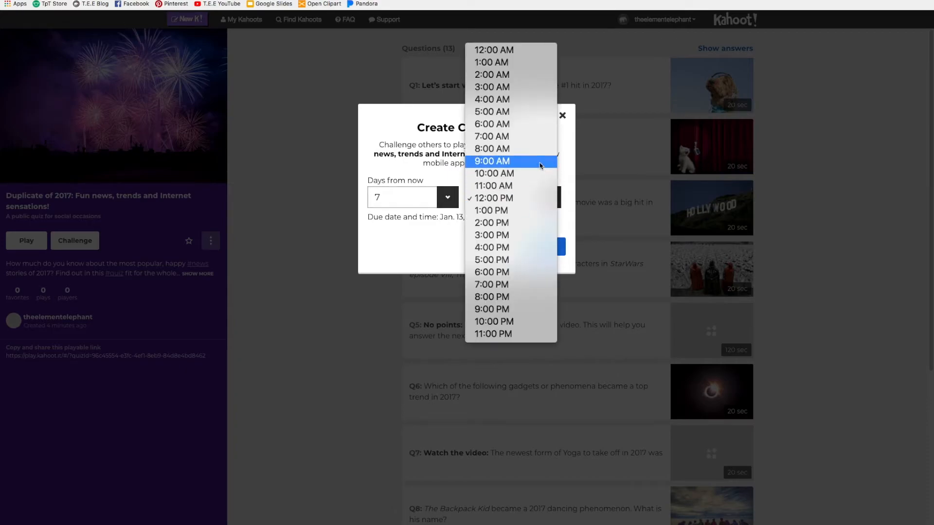
pyautogui.click(509, 198)
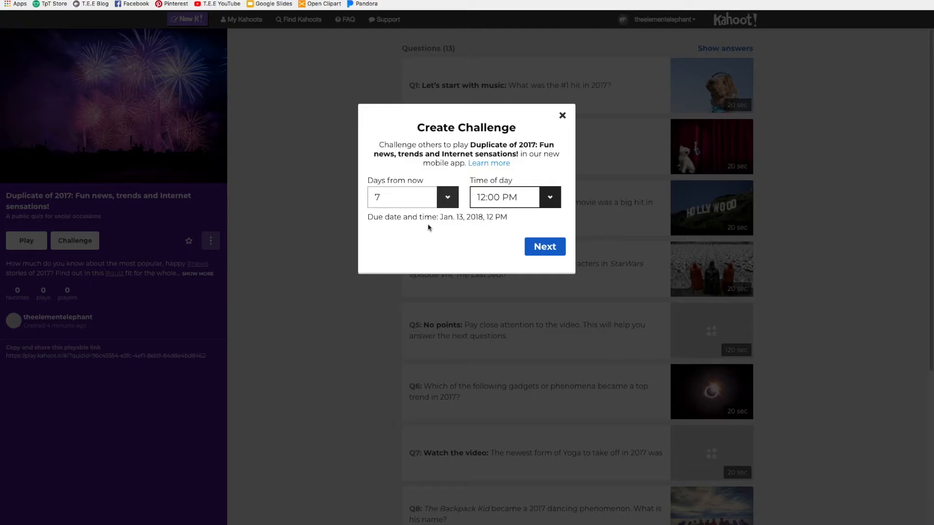
pyautogui.click(550, 247)
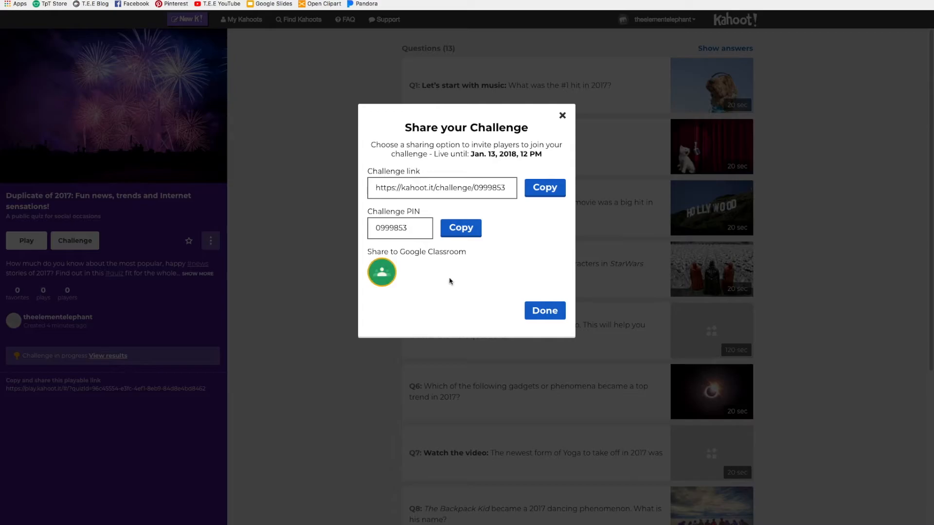
# Close the challenge window, reopen it to select the Challenge PIN, then close it again.
pyautogui.click(545, 311)
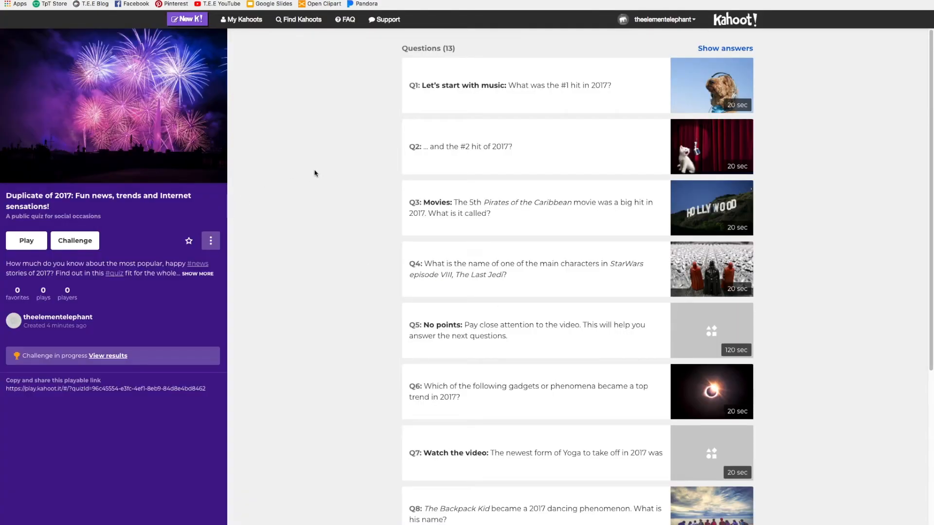
pyautogui.click(91, 243)
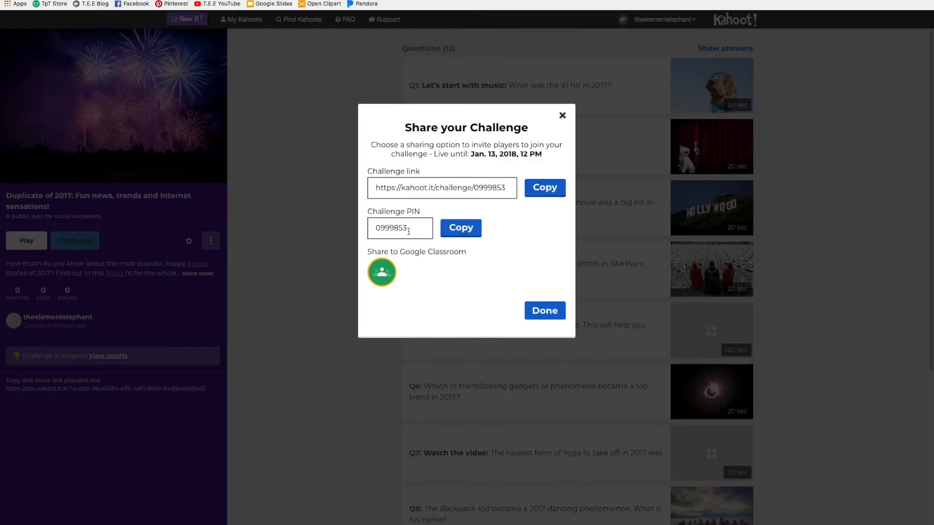
pyautogui.moveTo(409, 231); pyautogui.dragTo(368, 229)
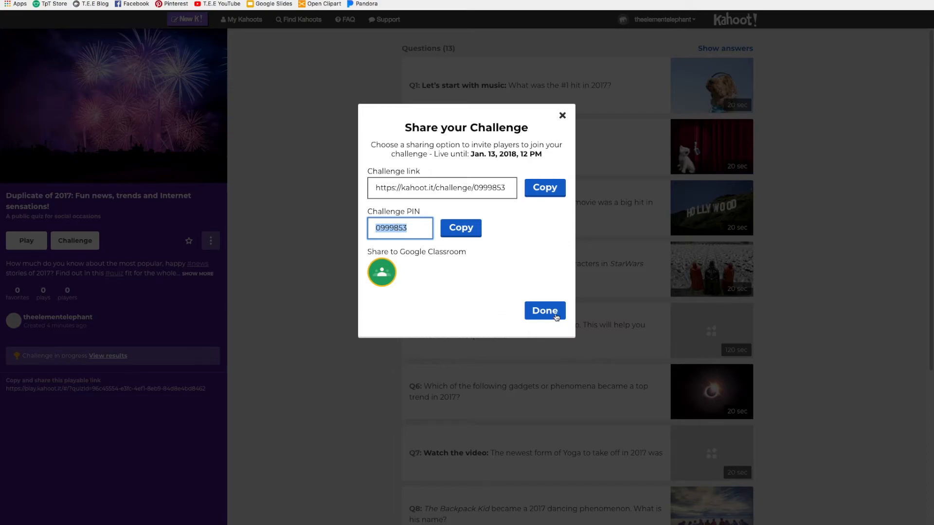
pyautogui.click(563, 116)
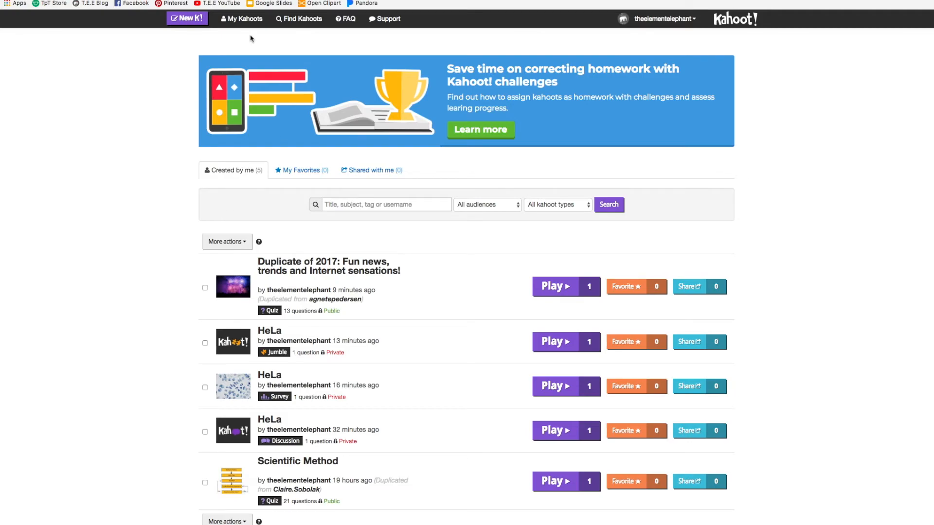
# Browse the Find Kahoots page through its Top picks, History, Math and Science collections.
pyautogui.click(302, 22)
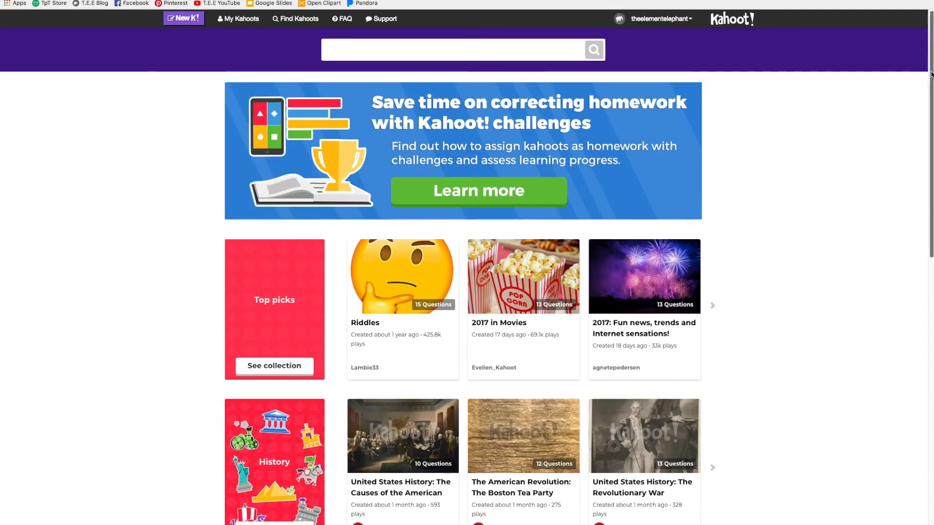
pyautogui.scroll(-7, 467, 272)
pyautogui.scroll(-1, 316, 207)
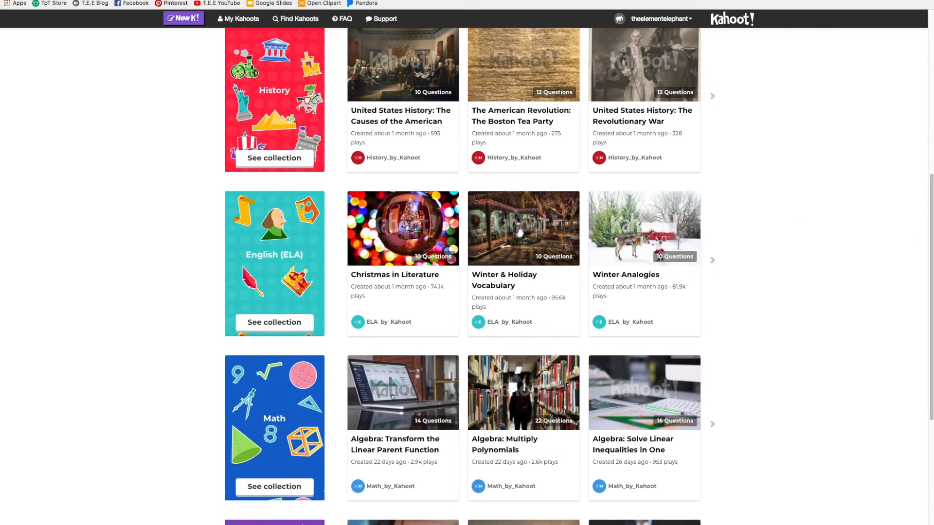
pyautogui.scroll(-7, 924, 186)
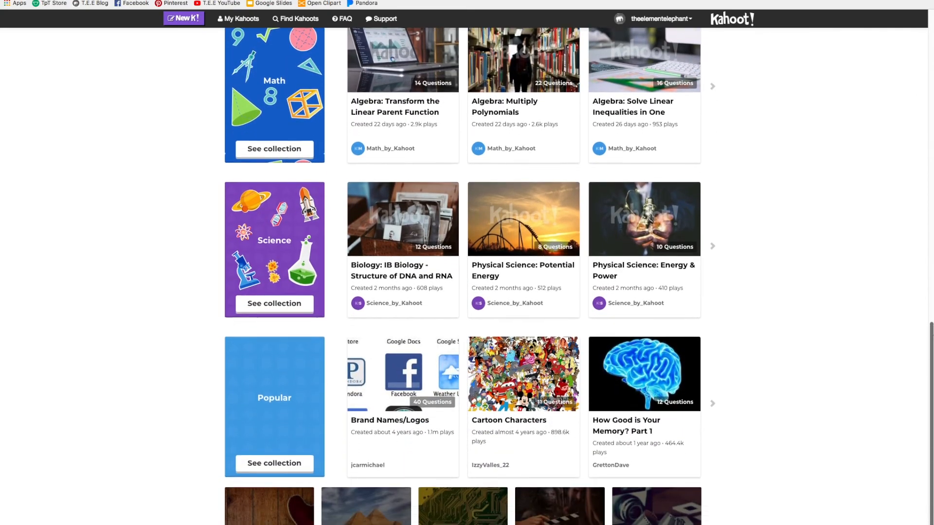
pyautogui.moveTo(932, 336); pyautogui.dragTo(932, 343)
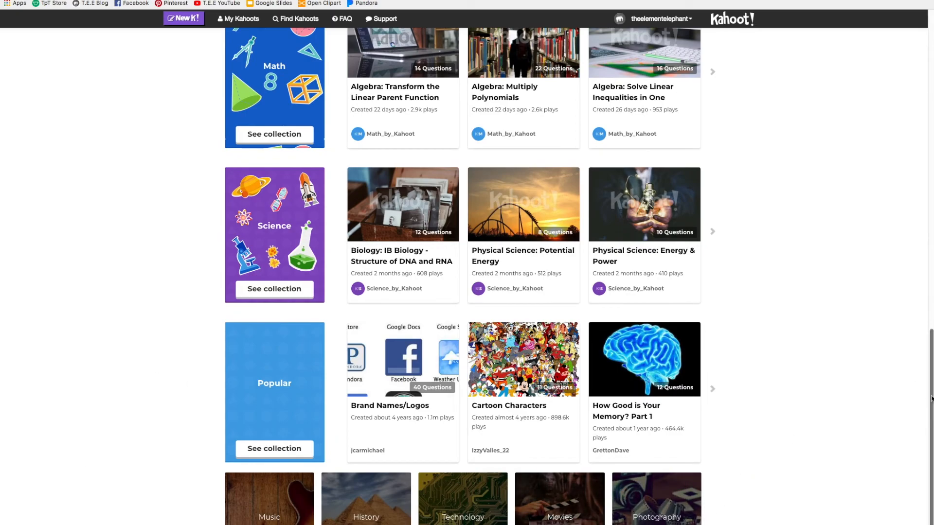
pyautogui.scroll(15, 886, 198)
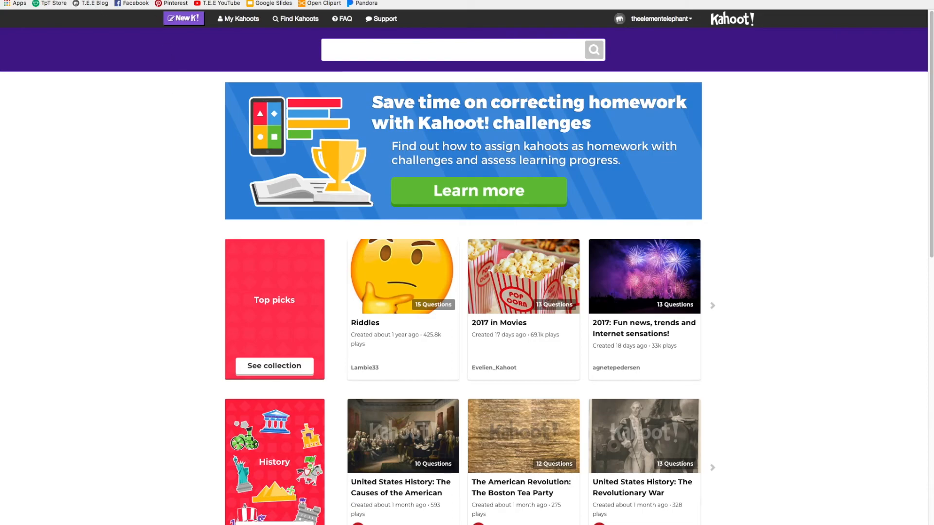
pyautogui.press('super+t')
# Open The Element Elephant blog via the T.E.E Blog bookmark, skim it, and follow the TpT Store link.
pyautogui.click(92, 3)
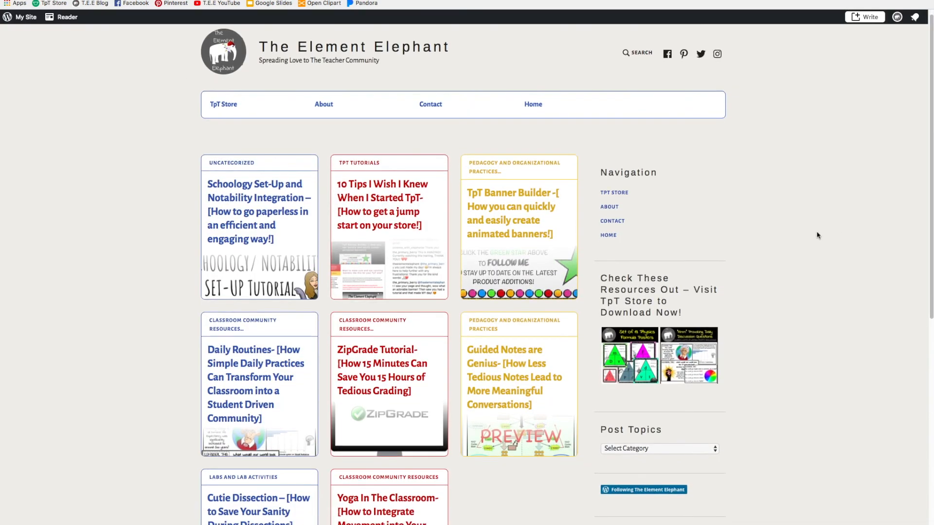
pyautogui.scroll(-1, 817, 236)
pyautogui.scroll(-3, 817, 235)
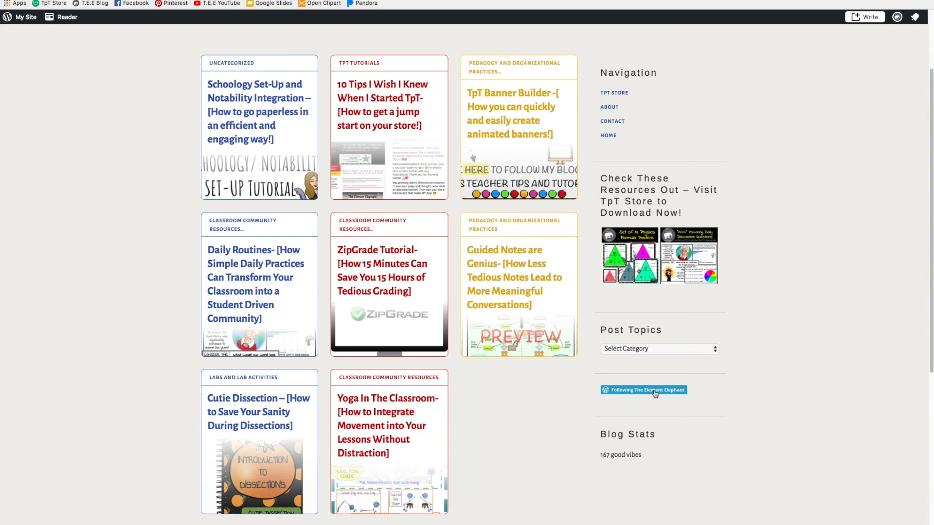
pyautogui.scroll(4, 711, 261)
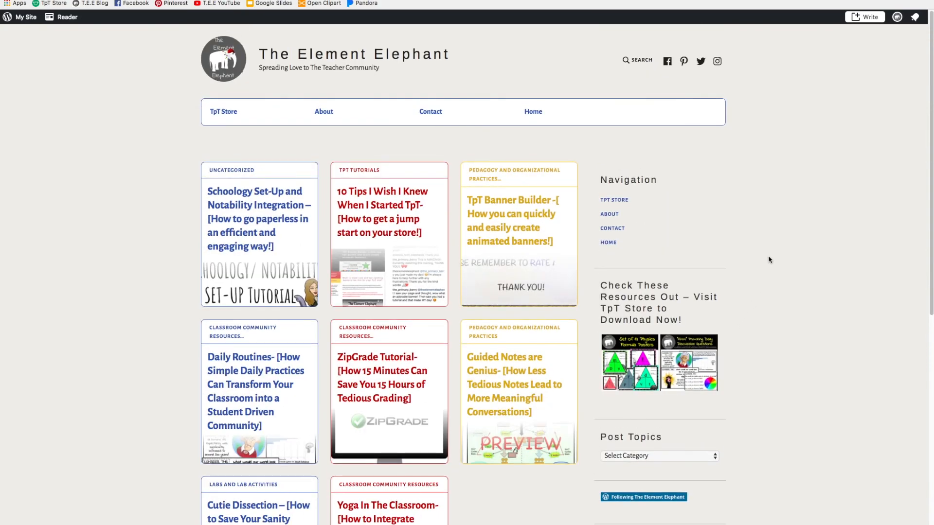
pyautogui.scroll(-1, 770, 260)
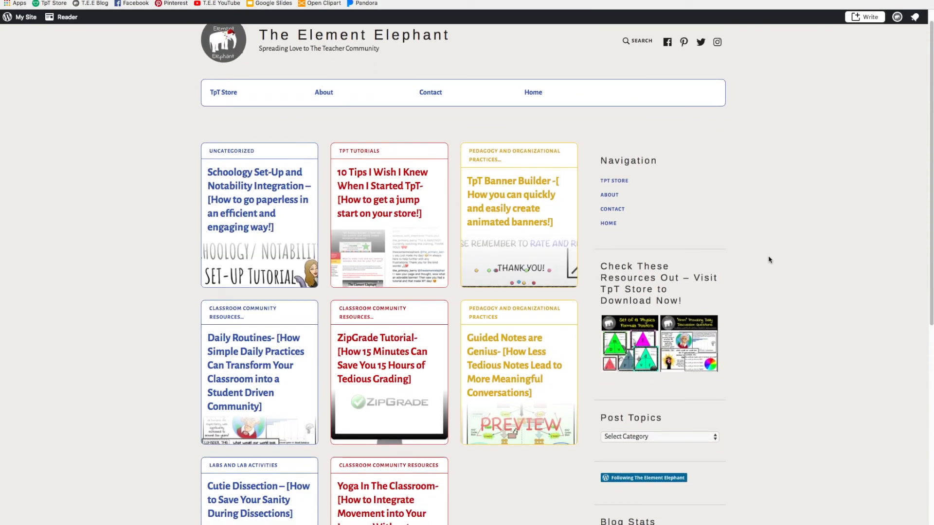
pyautogui.scroll(1, 769, 260)
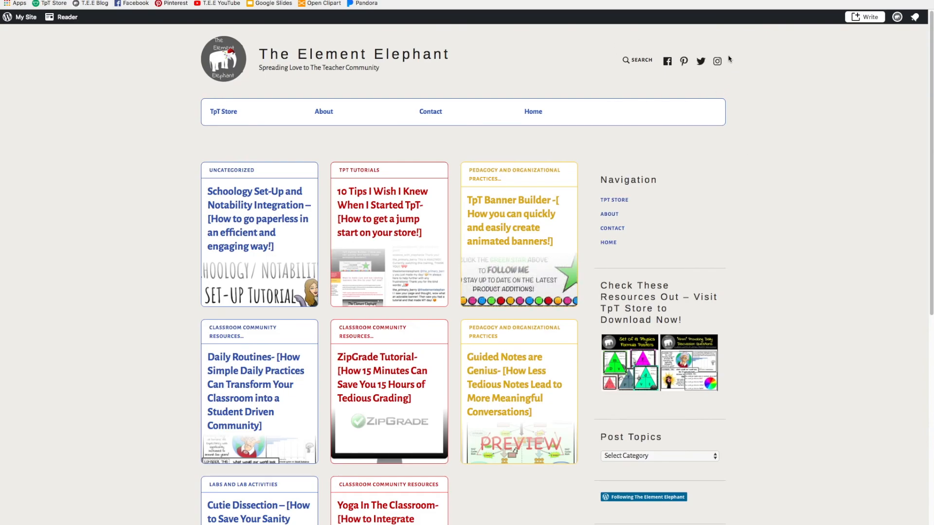
pyautogui.scroll(-5, 754, 211)
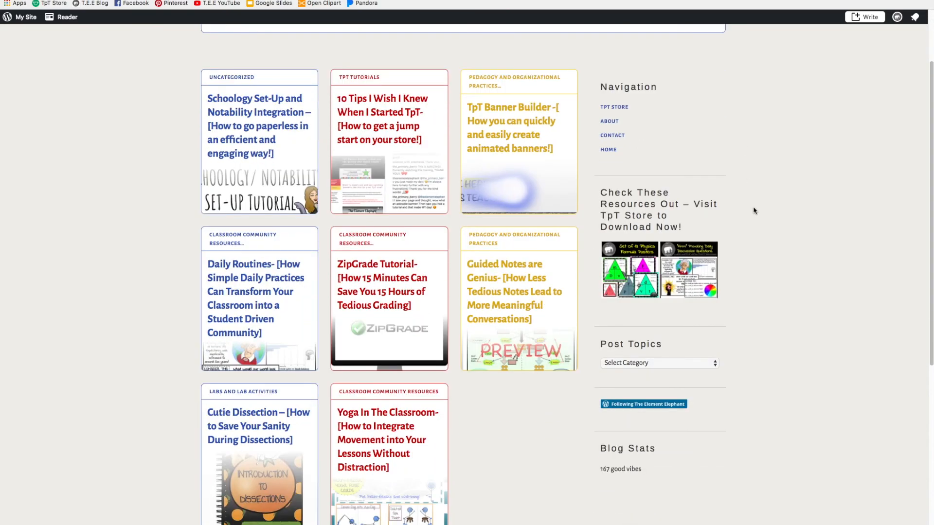
pyautogui.scroll(-5, 754, 211)
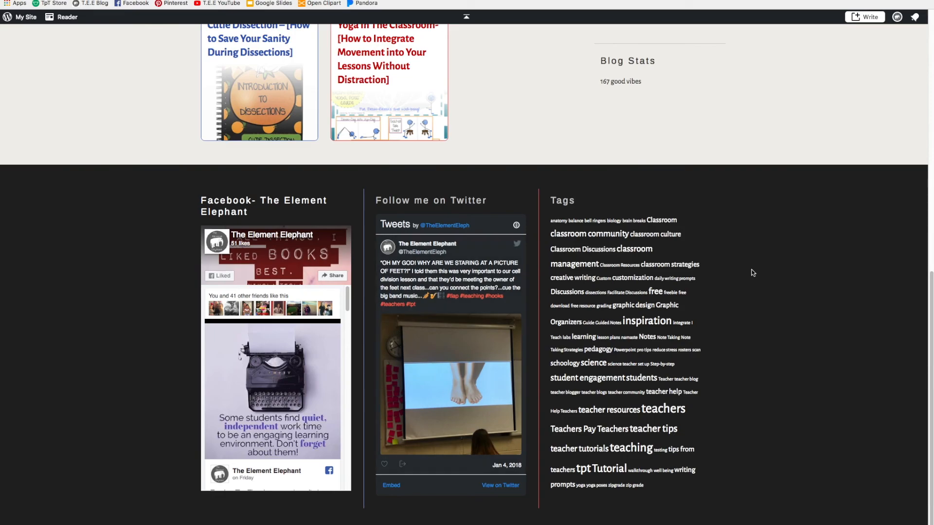
pyautogui.scroll(12, 754, 269)
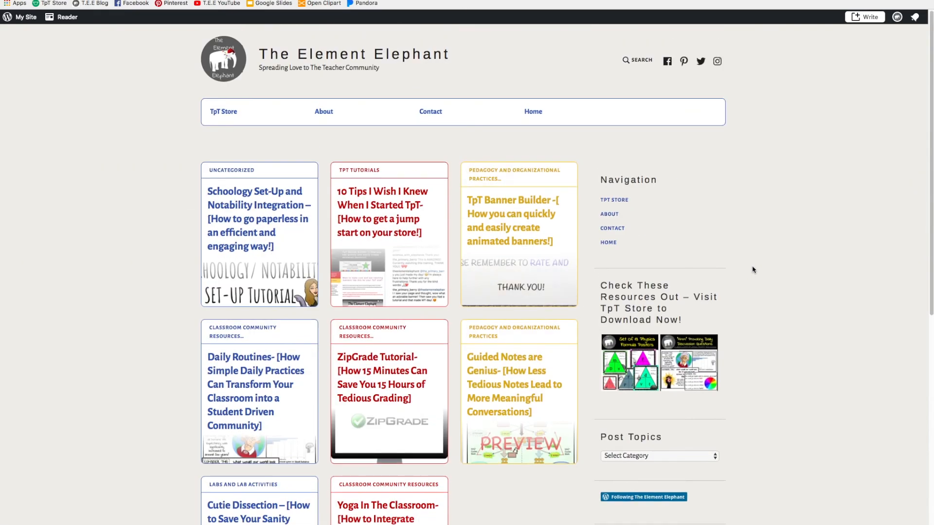
pyautogui.click(236, 120)
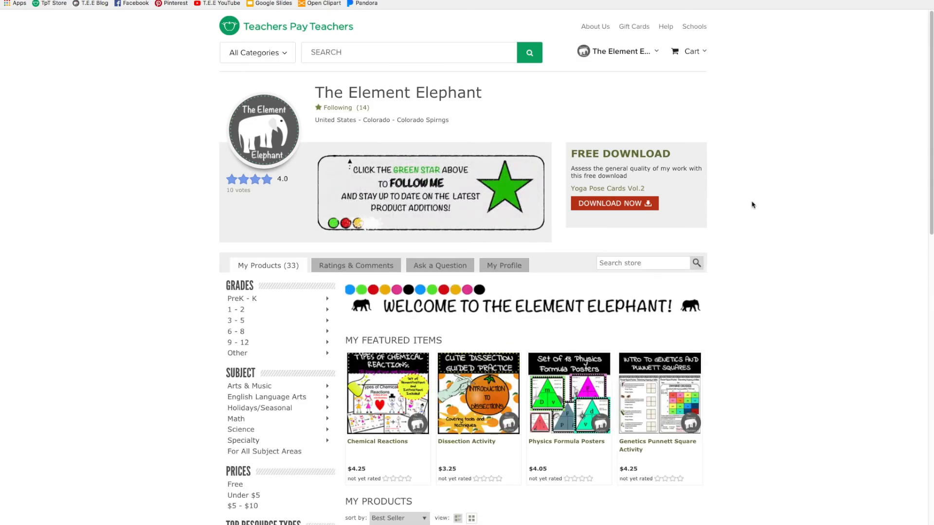
# Scroll the store listing and go to page 2 of its products.
pyautogui.scroll(-1, 752, 204)
pyautogui.scroll(-1, 751, 205)
pyautogui.scroll(-2, 752, 205)
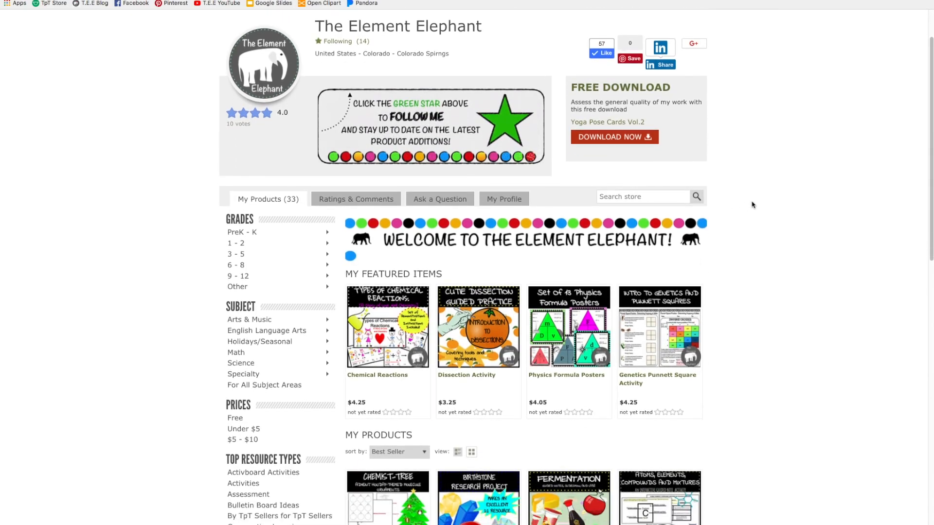
pyautogui.scroll(-3, 752, 205)
pyautogui.scroll(-12, 752, 205)
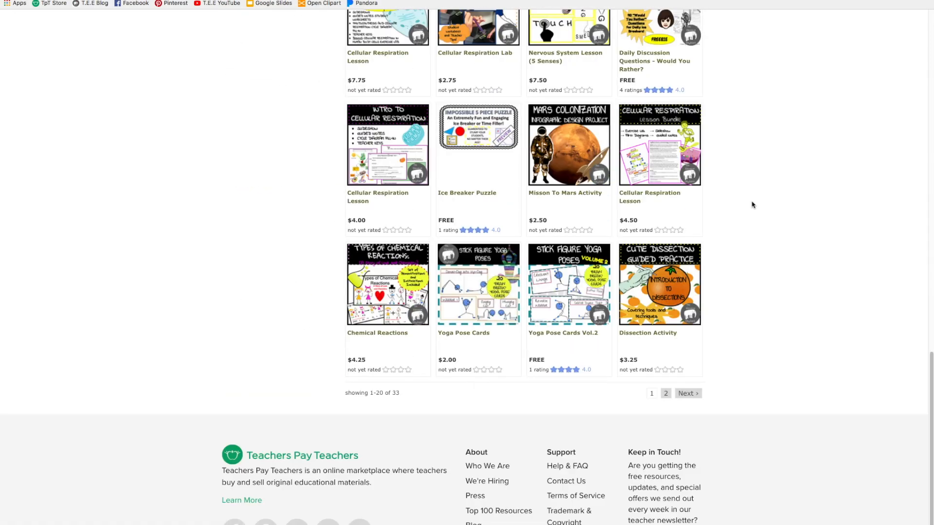
pyautogui.click(667, 393)
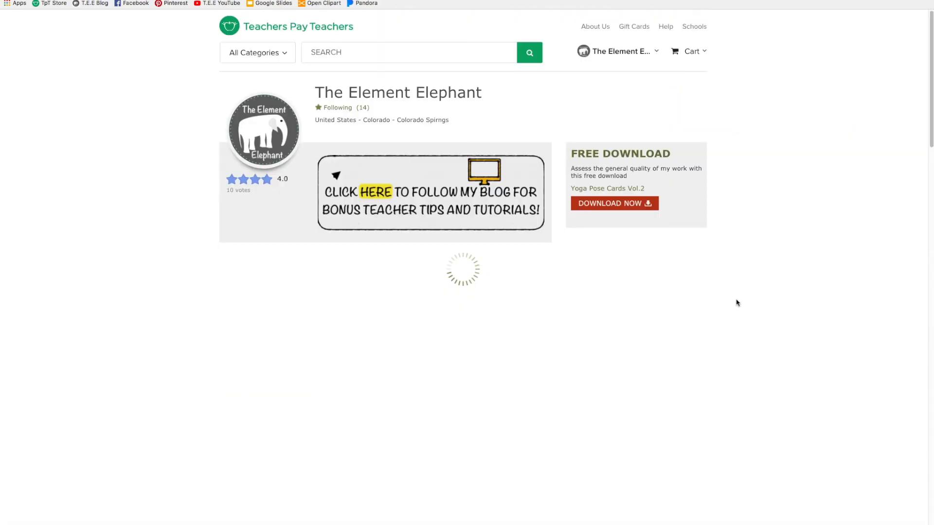
# Open the TpT Animated Banner Tutorial product and scroll down to its Comments and Ratings.
pyautogui.scroll(-2, 737, 303)
pyautogui.scroll(-10, 736, 302)
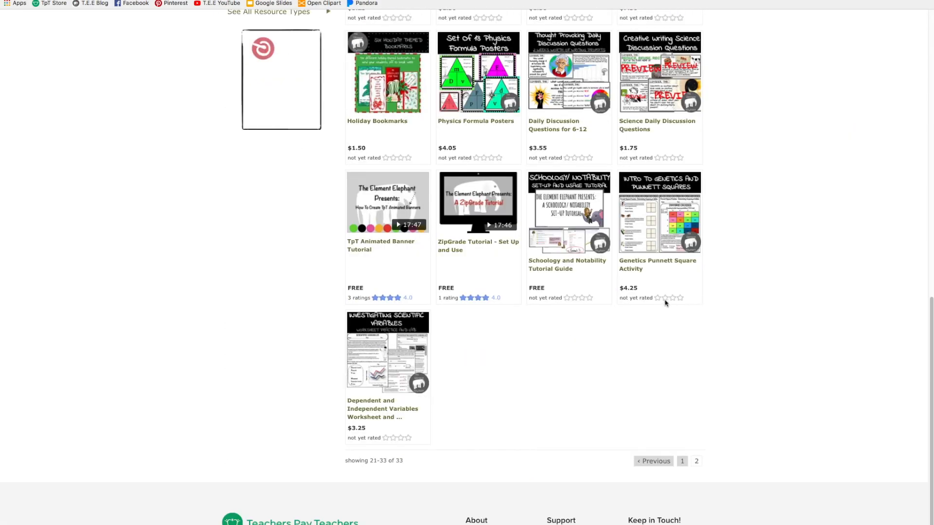
pyautogui.click(371, 247)
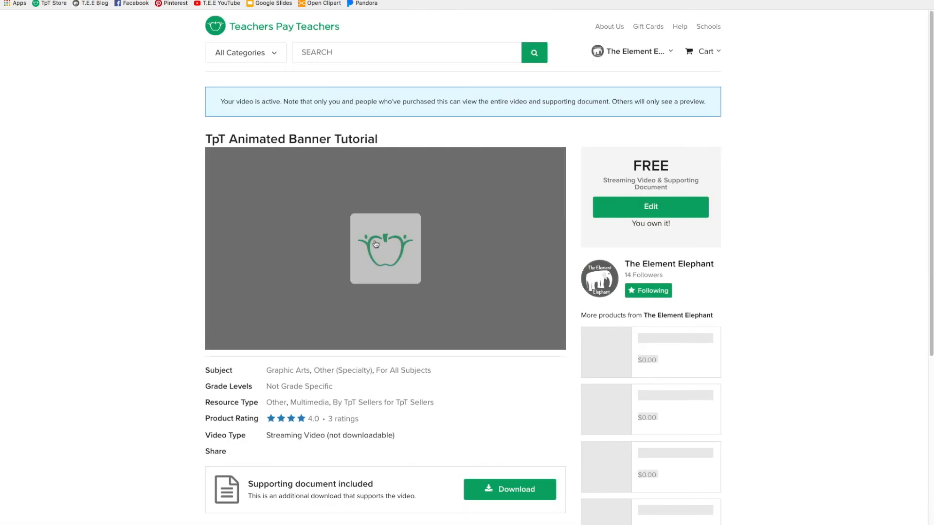
pyautogui.scroll(-3, 573, 314)
pyautogui.scroll(-10, 573, 314)
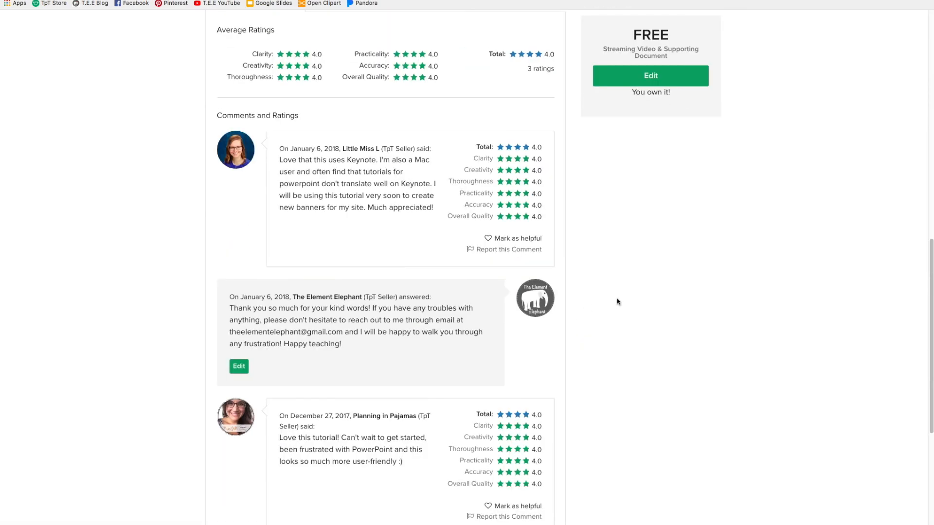